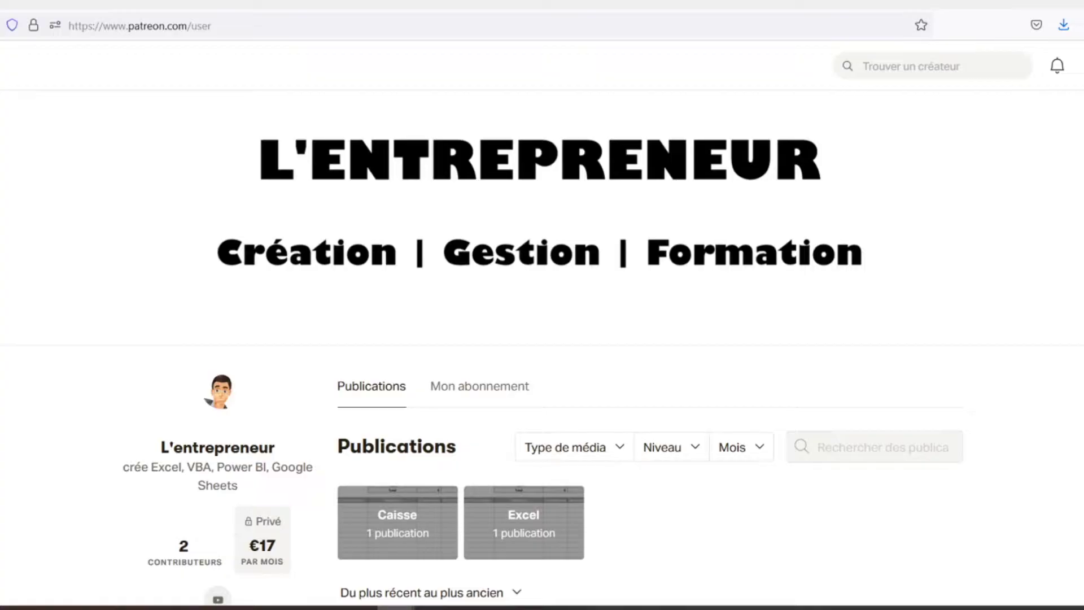
Look through the publications on L'entrepreneur's Patreon page, including the Feuilles de caisse post and its attached workbook
scroll(541, 339, "down", 3)
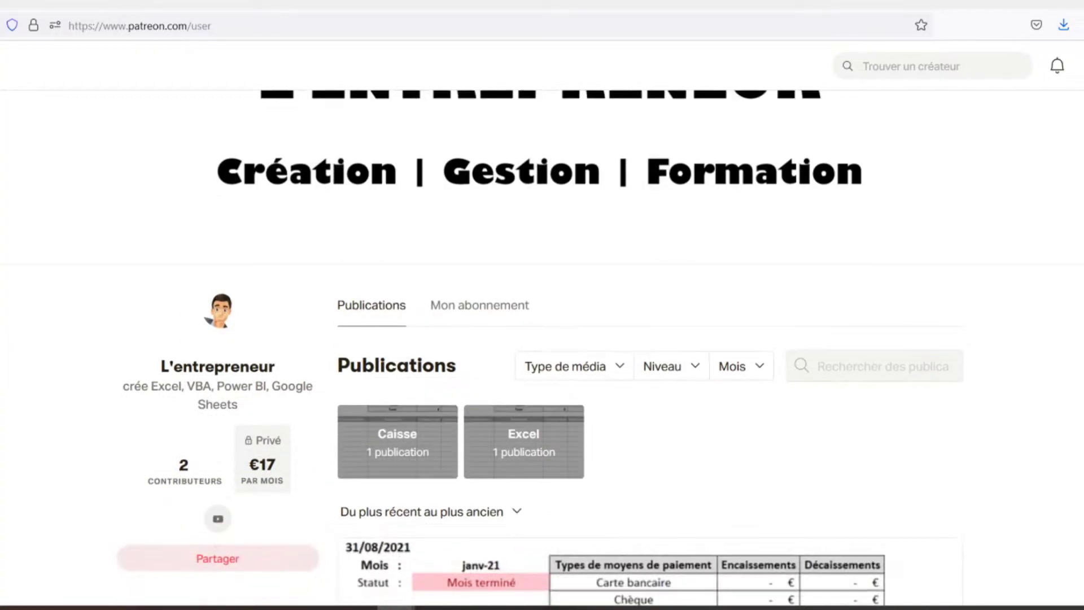
scroll(542, 338, "down", 2)
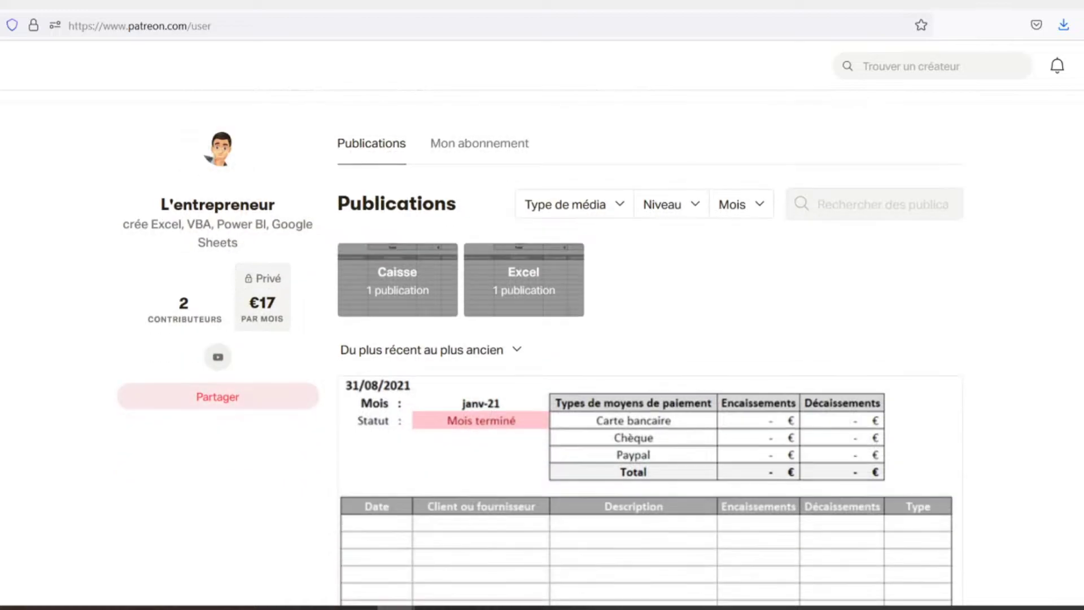
scroll(542, 339, "down", 2)
scroll(542, 339, "down", 2)
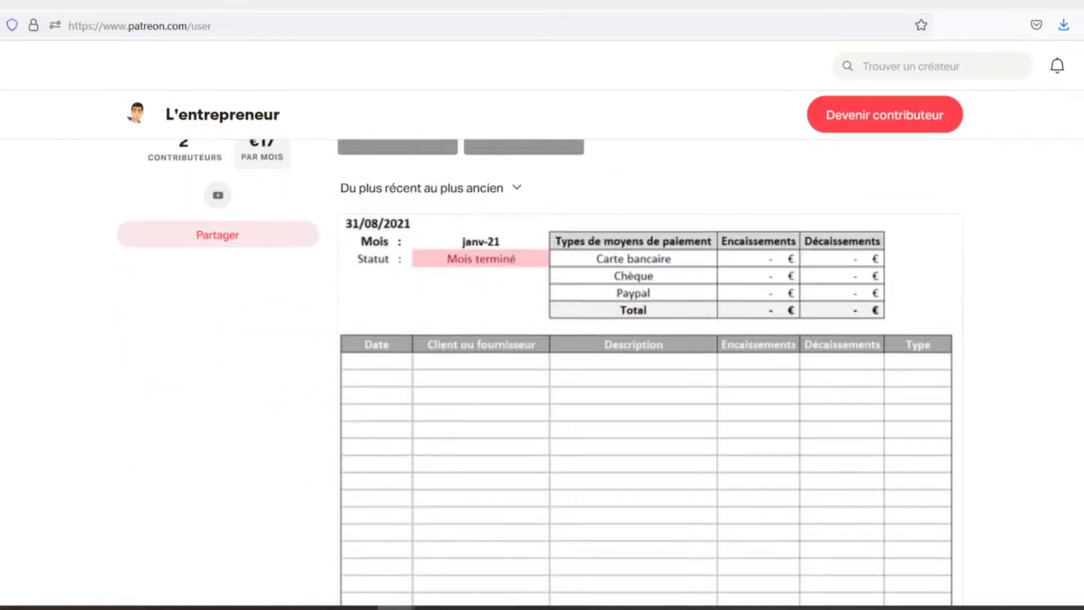
scroll(542, 339, "down", 1)
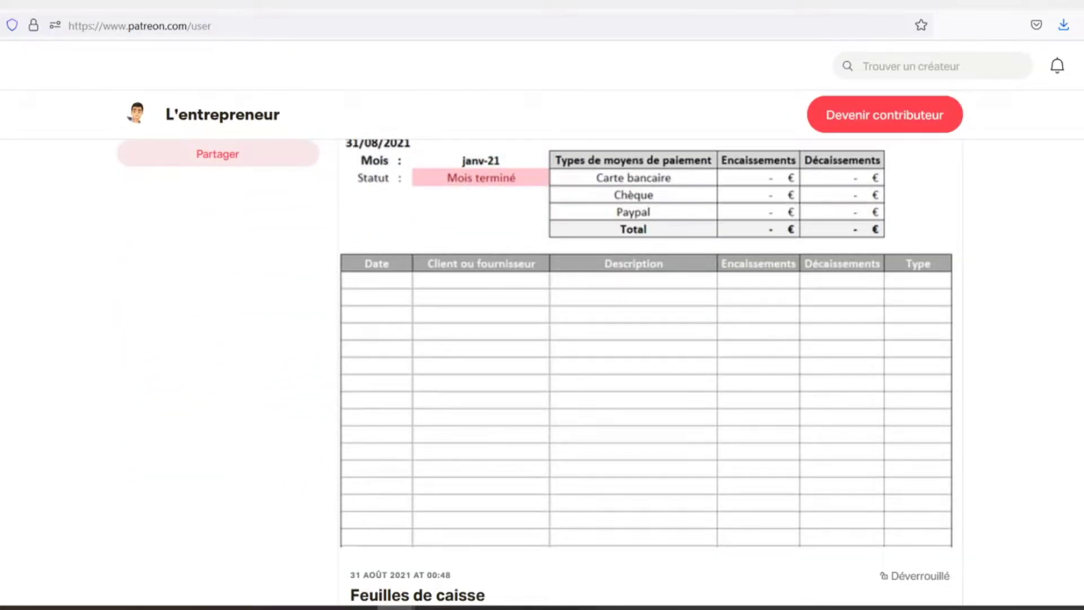
scroll(542, 339, "down", 1)
scroll(542, 339, "down", 1)
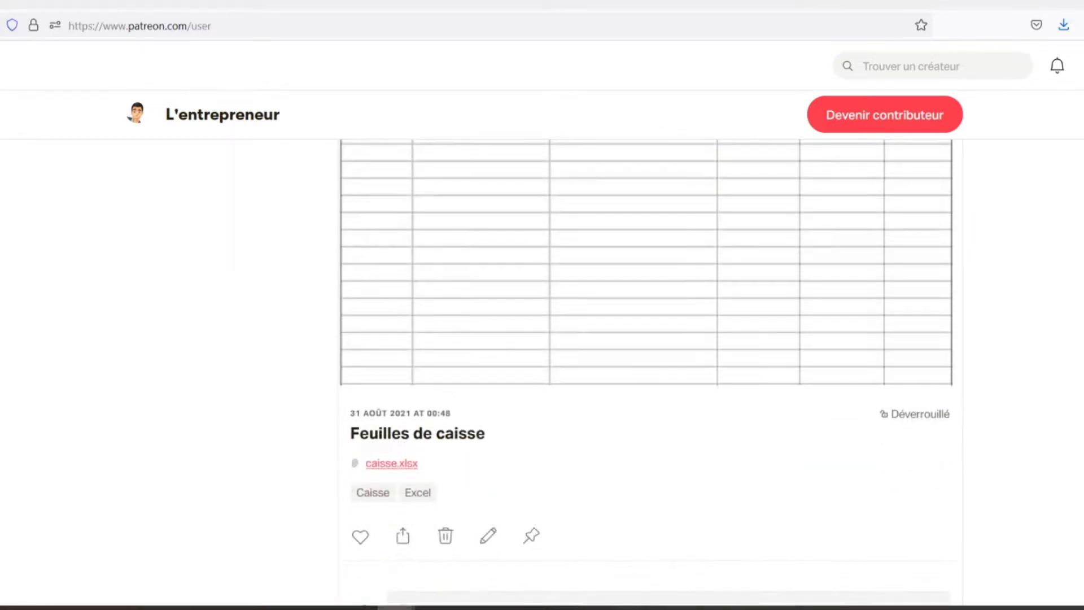
scroll(542, 338, "down", 1)
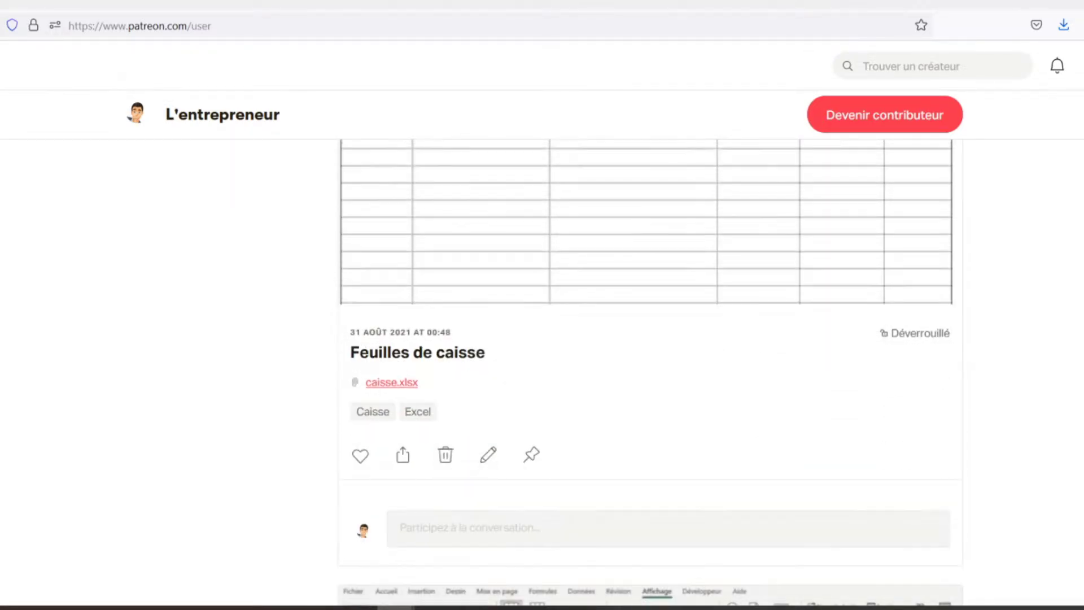
scroll(541, 339, "down", 1)
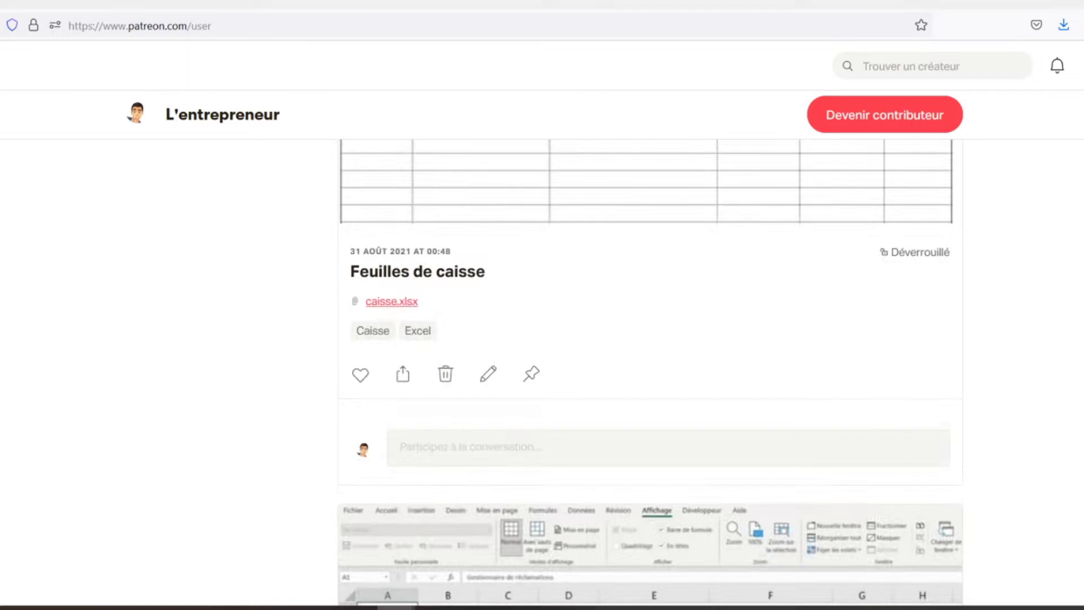
scroll(542, 338, "down", 1)
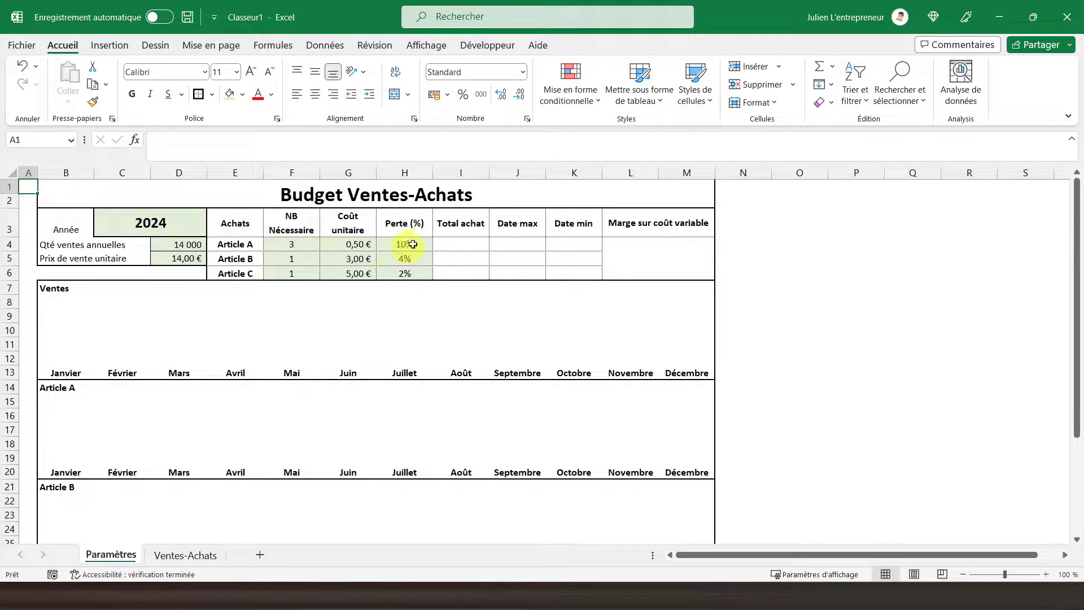
In the Excel budget workbook, link Article A's Total achat cell I4 to its total cost in 'Ventes-Achats'!O18
left_click(441, 244)
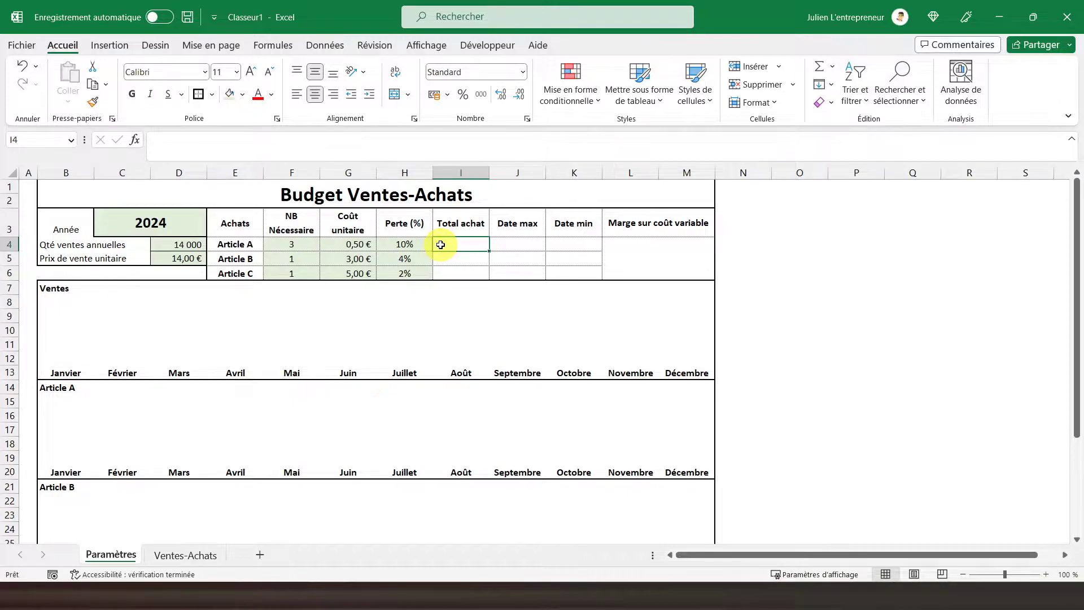
type("=")
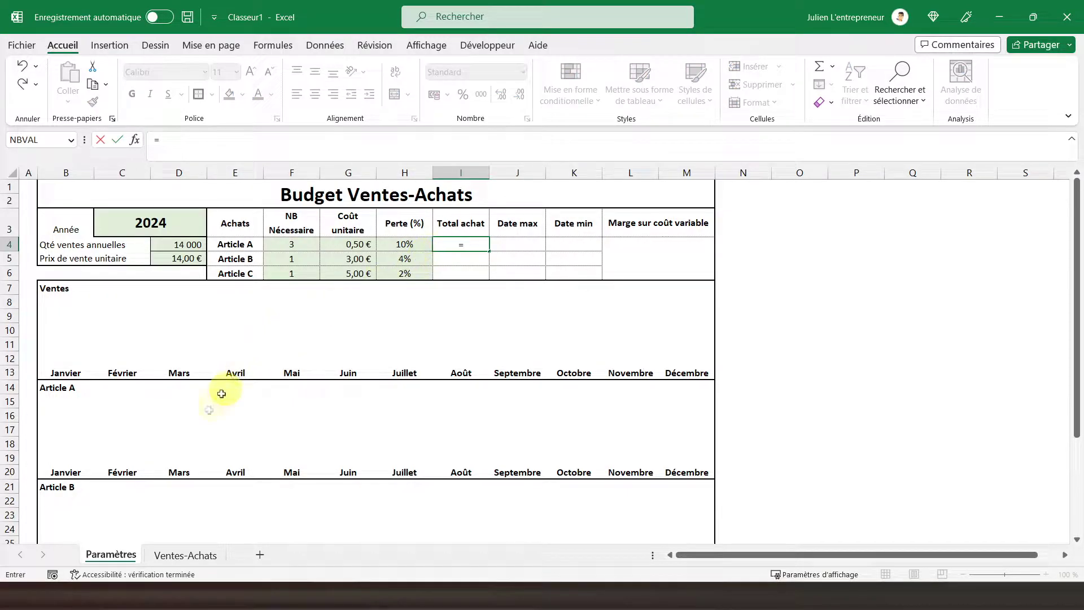
left_click(186, 554)
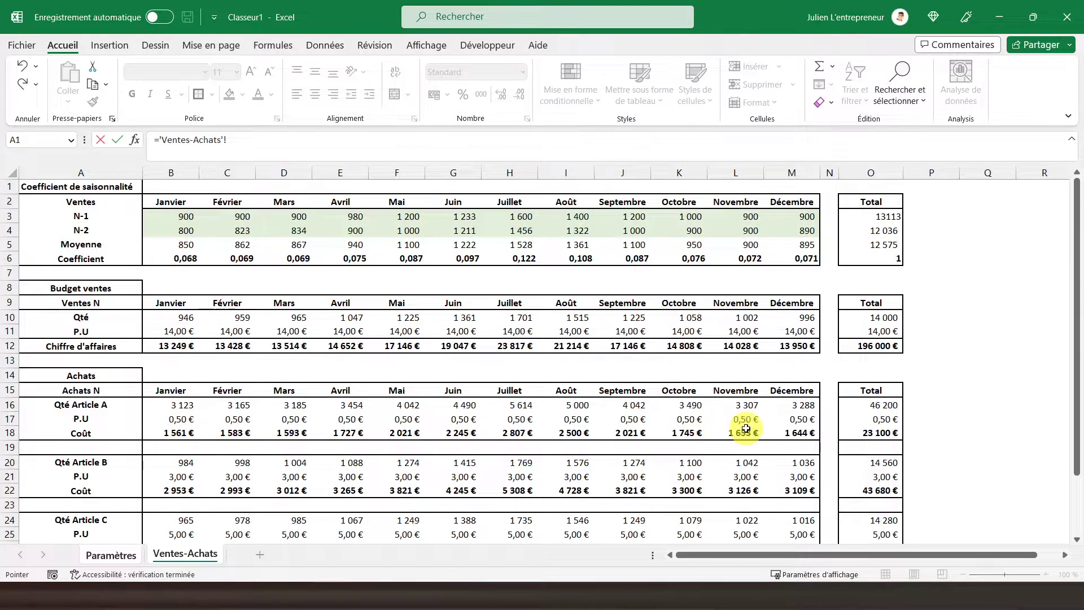
left_click(872, 432)
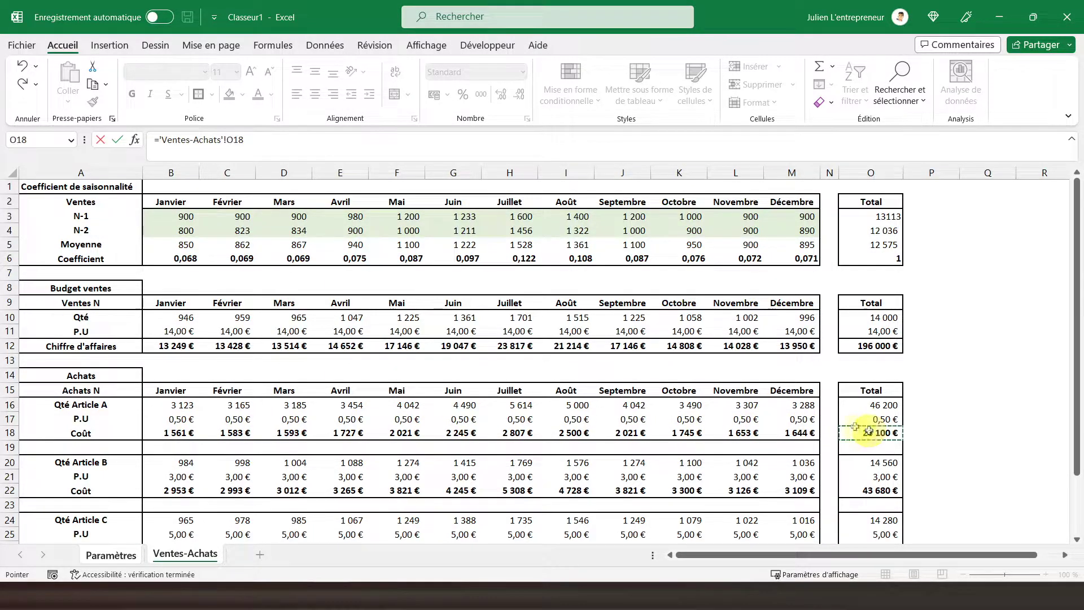
key("Return")
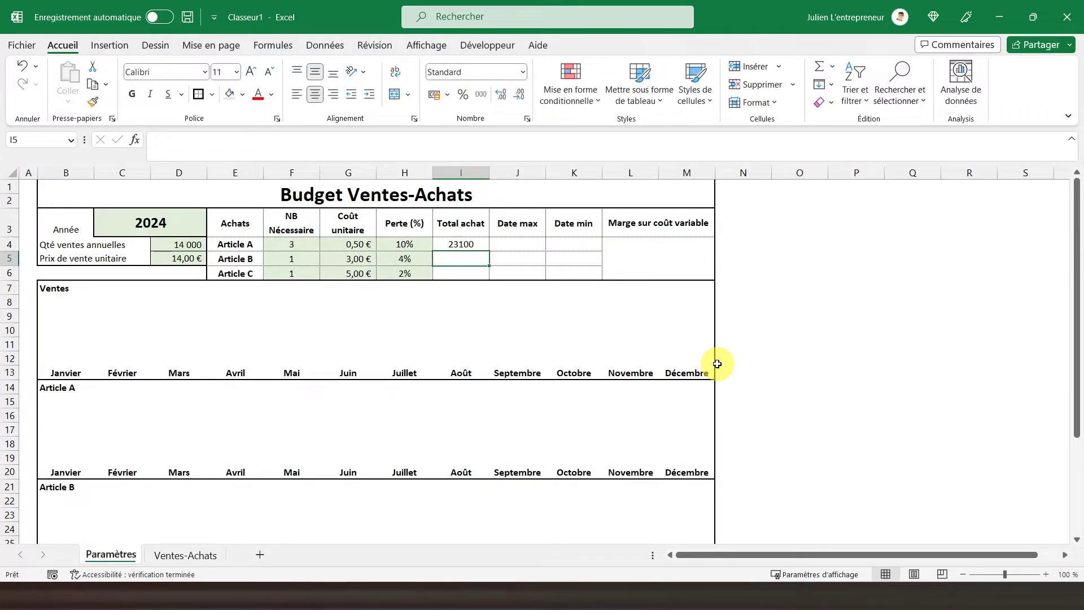
Link Article B's Total achat cell I5 to its total cost in 'Ventes-Achats'!O22
type("=")
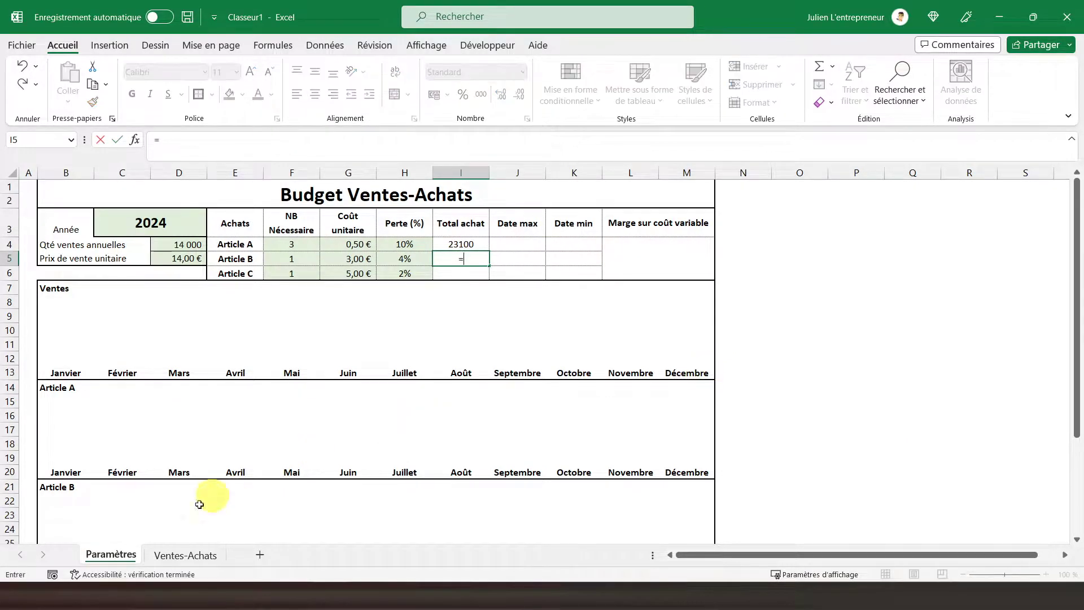
left_click(185, 555)
left_click(864, 490)
key("Return")
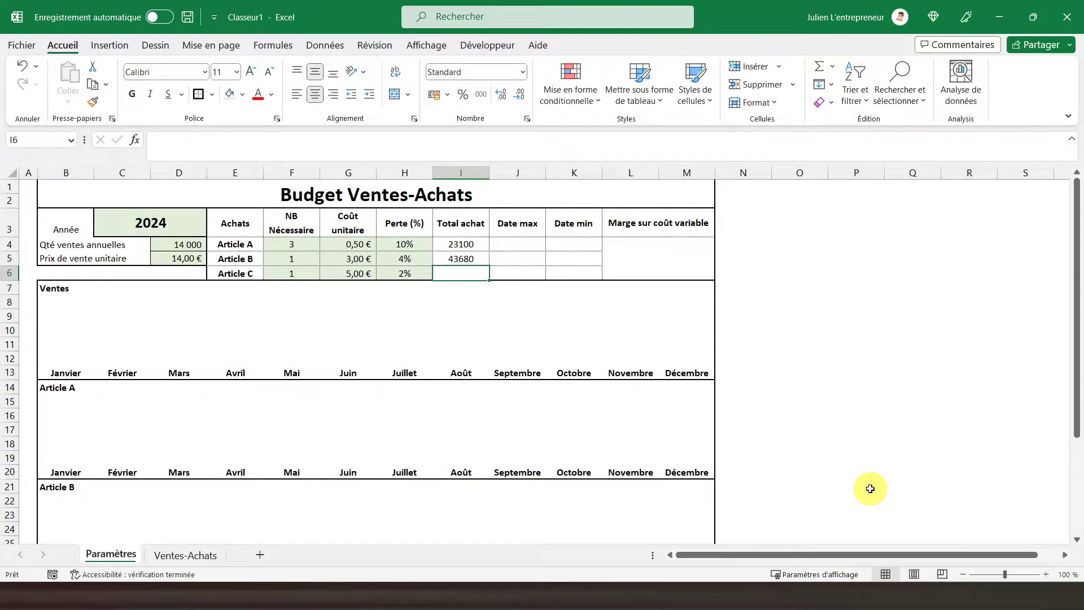
Link Article C's Total achat cell I6 to its total cost in 'Ventes-Achats'!O26
type("=")
left_click(185, 556)
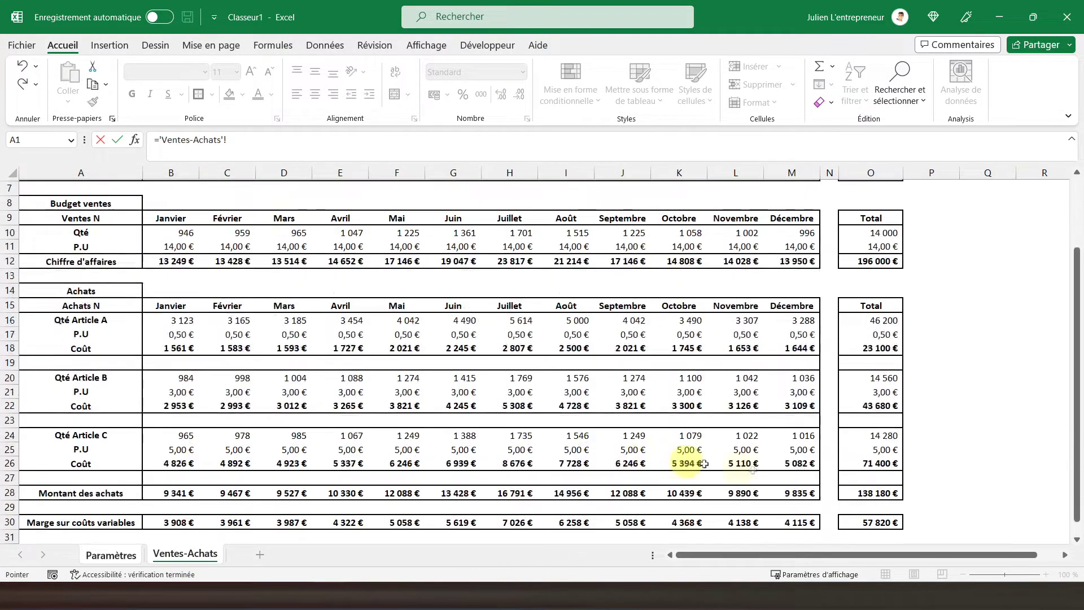
left_click(865, 464)
key("Return")
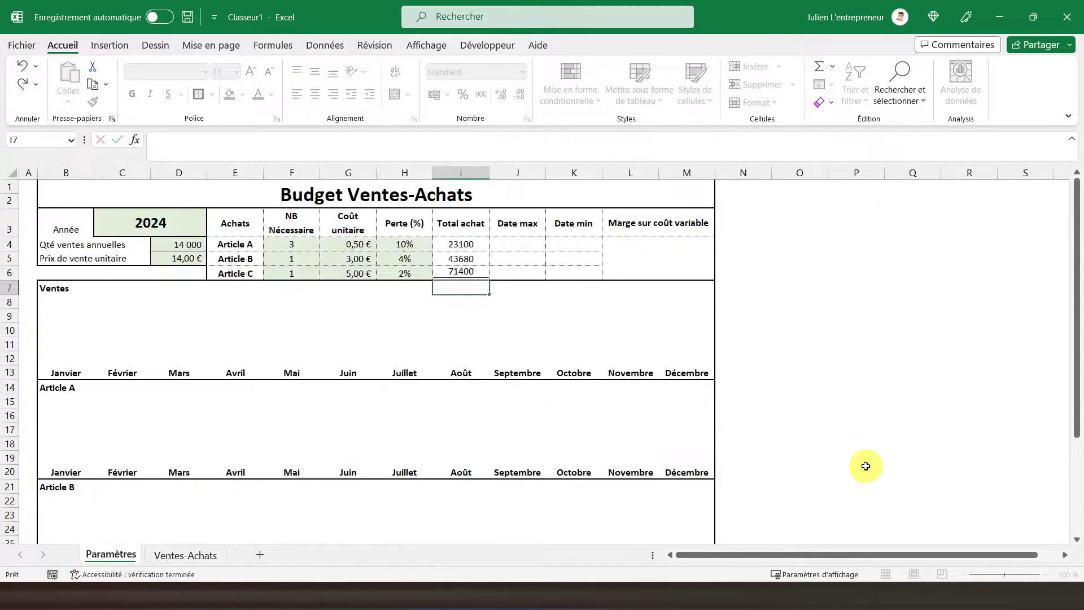
Format the Total achat cells I4:I6 as euro accounting amounts without decimals and narrow column I slightly
left_click_drag(454, 244, 454, 273)
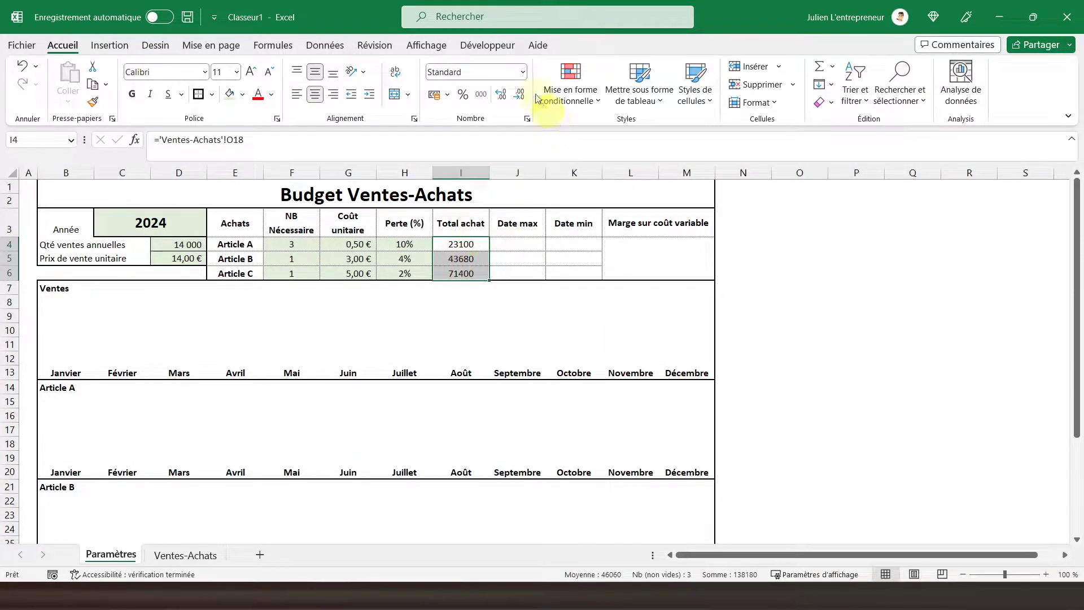
left_click(432, 95)
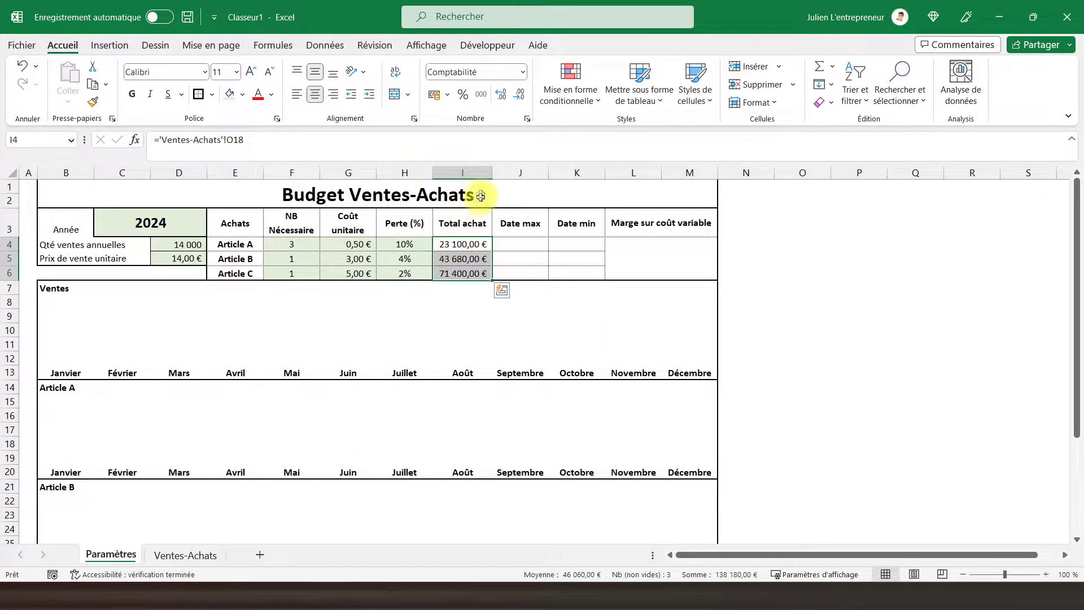
left_click_drag(491, 172, 488, 172)
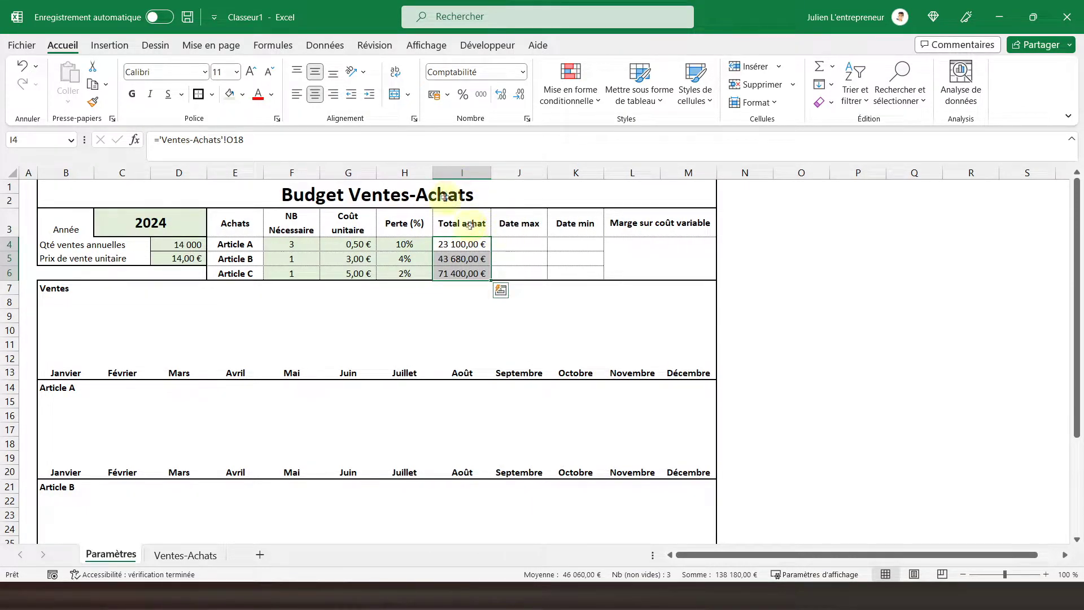
left_click(519, 95)
left_click(519, 95)
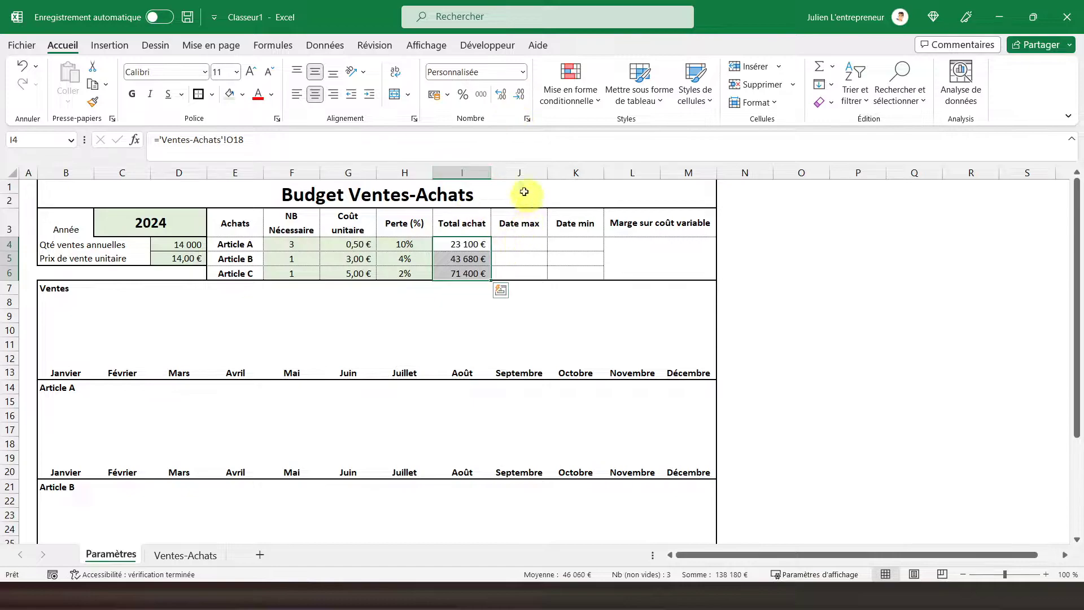
Begin a RECHERCHEV formula in Article A's Date max cell J4, with the maximum of 'Ventes-Achats'!B18:M18 as lookup value
left_click(520, 244)
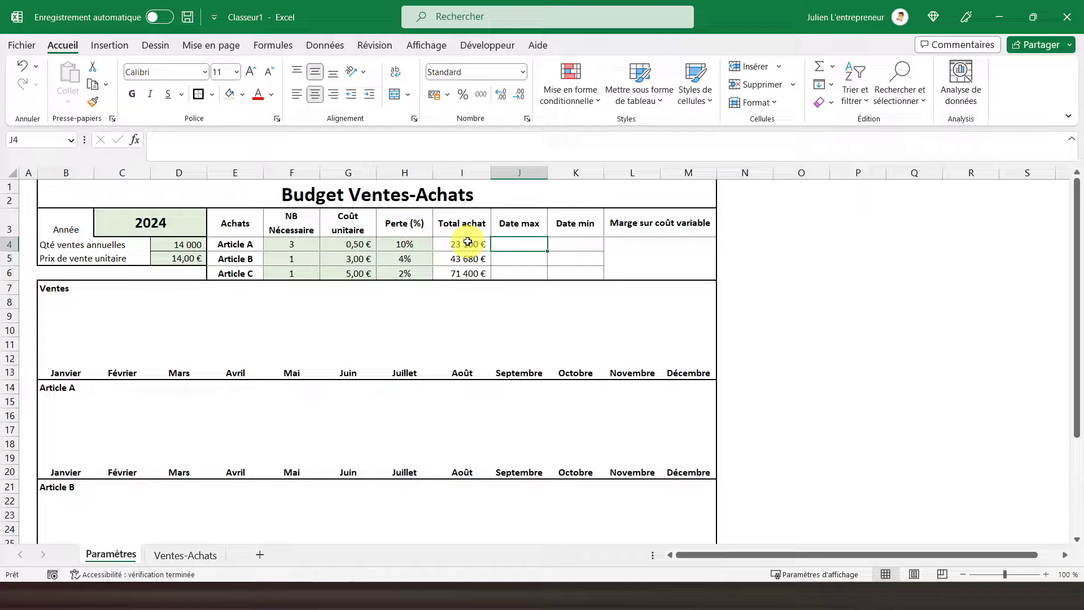
type("=recherchev")
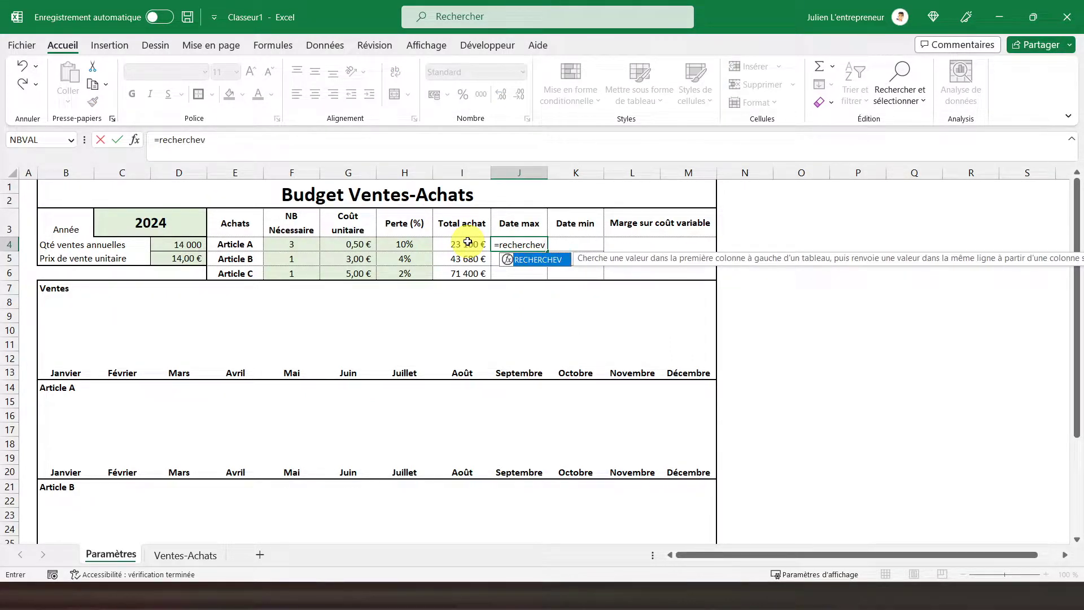
type("(")
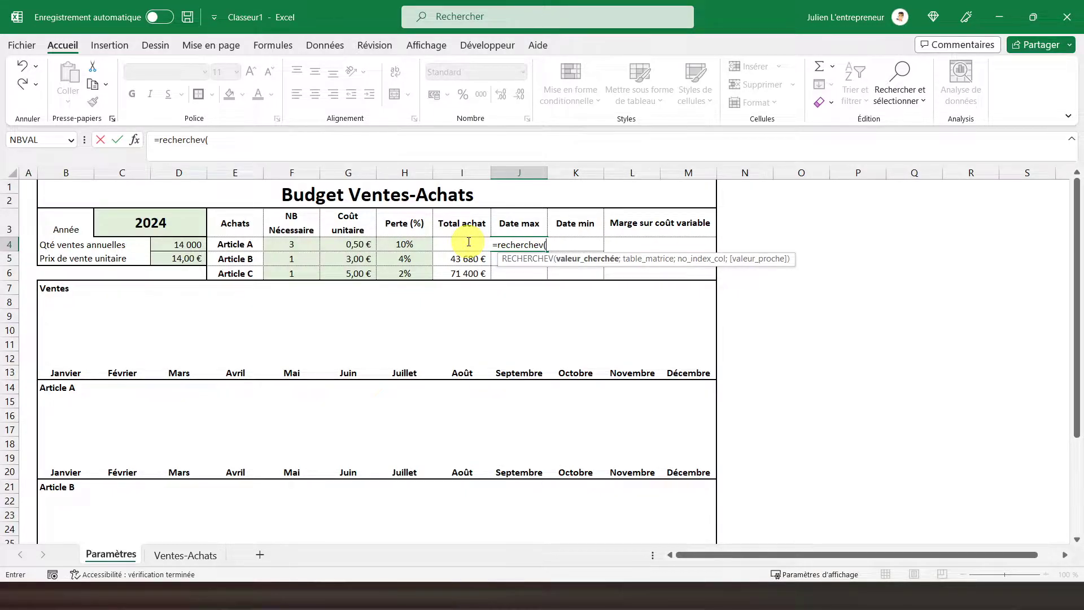
type("max(")
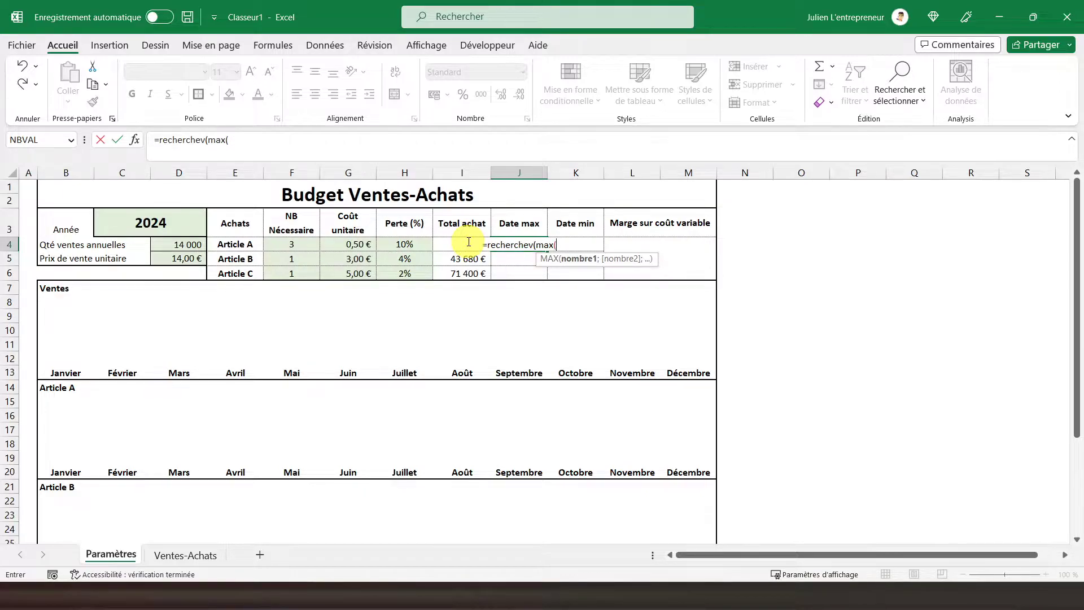
left_click(180, 555)
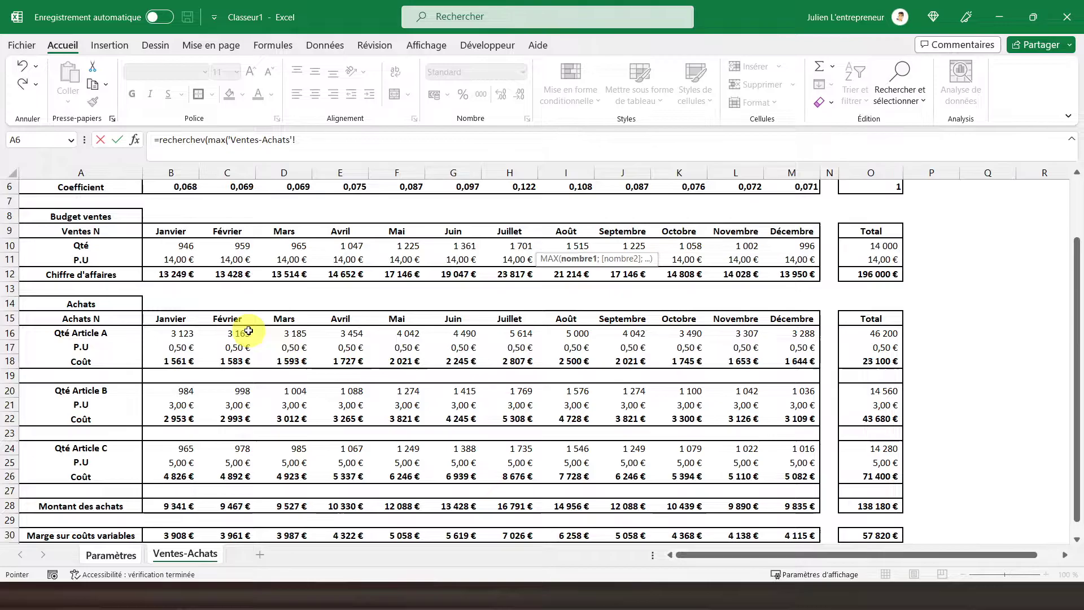
scroll(135, 313, "up", 2)
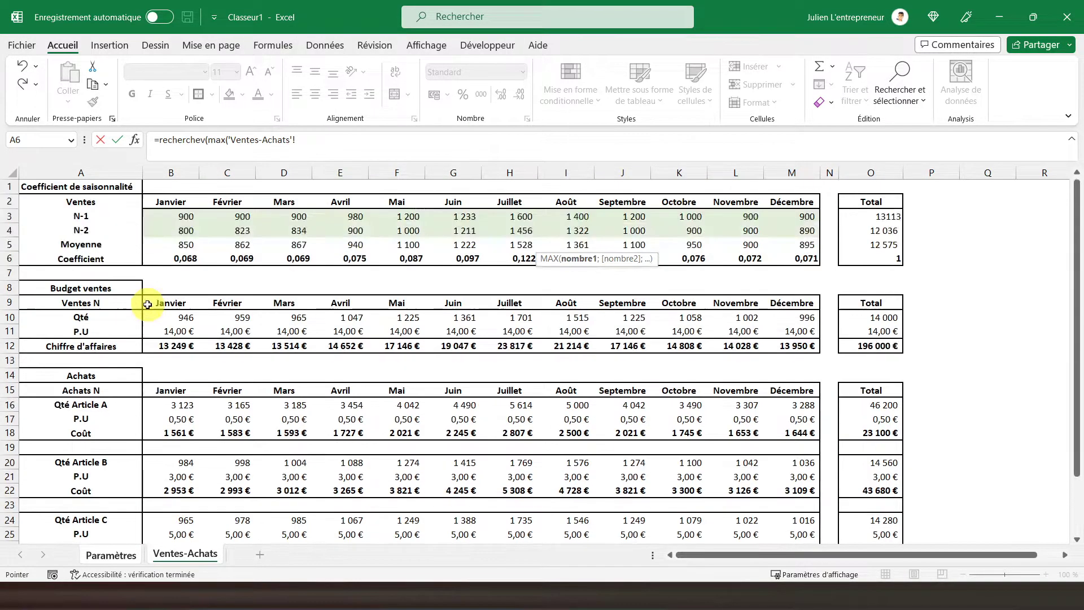
scroll(157, 308, "down", 3)
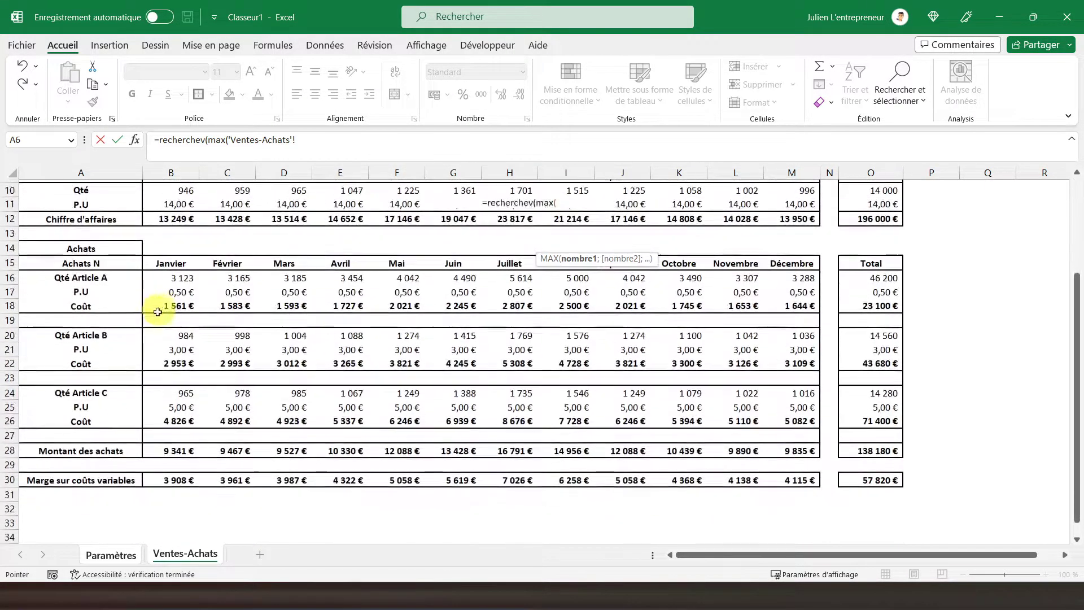
left_click_drag(164, 305, 790, 309)
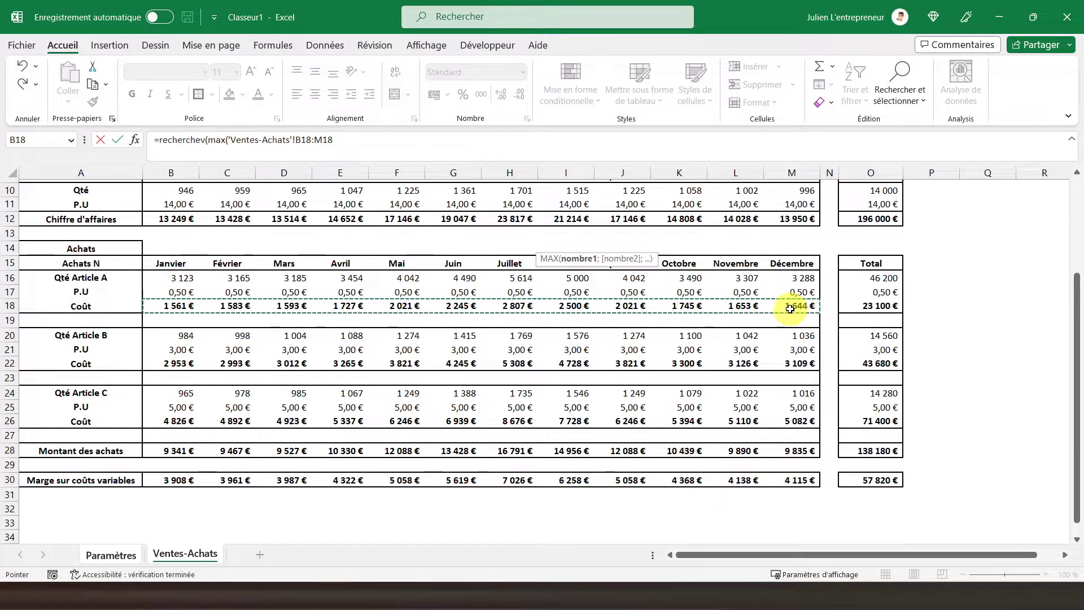
type(")")
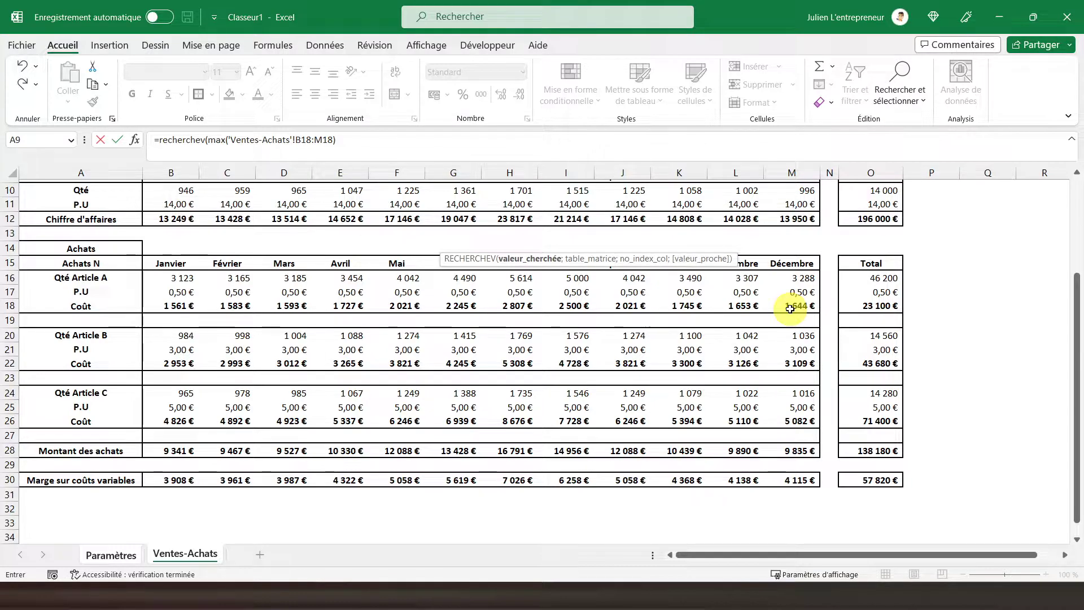
Set 'Ventes-Achats'!B18:M31 as the table range of the lookup formula
type(";")
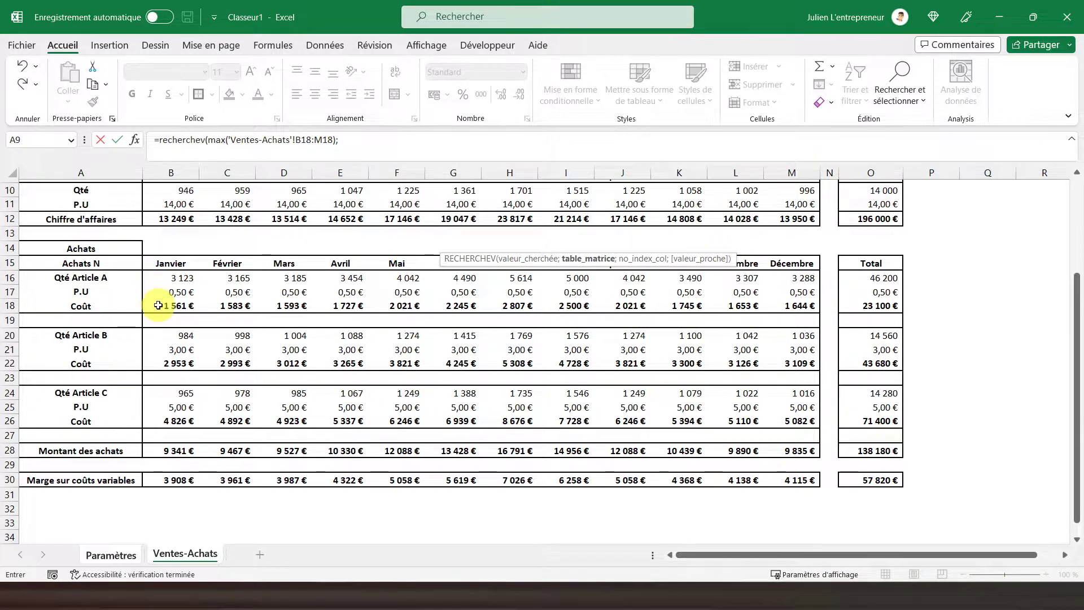
left_click_drag(159, 305, 803, 490)
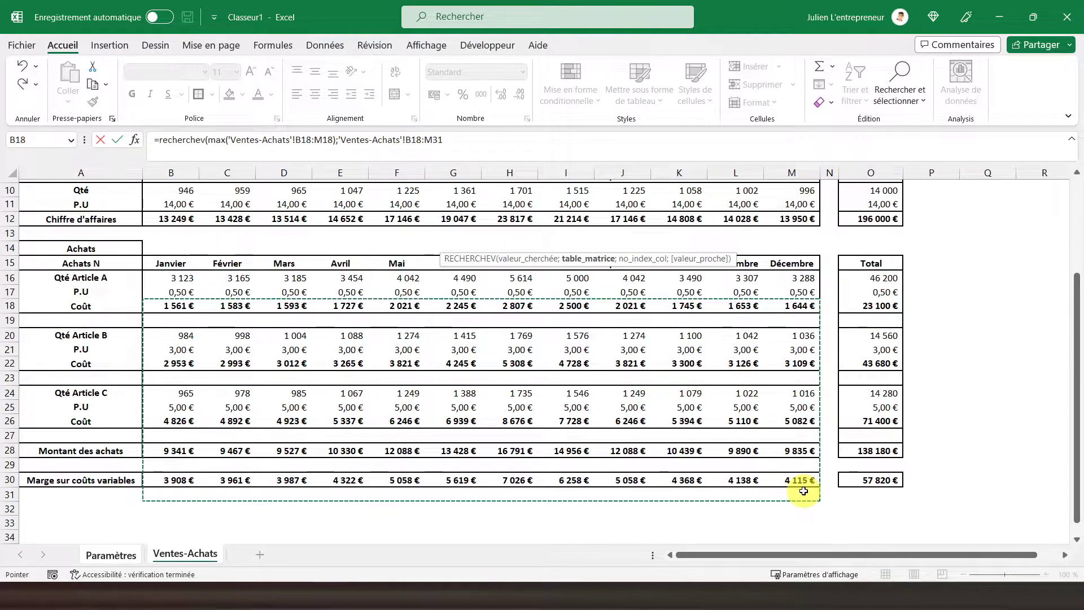
type(";")
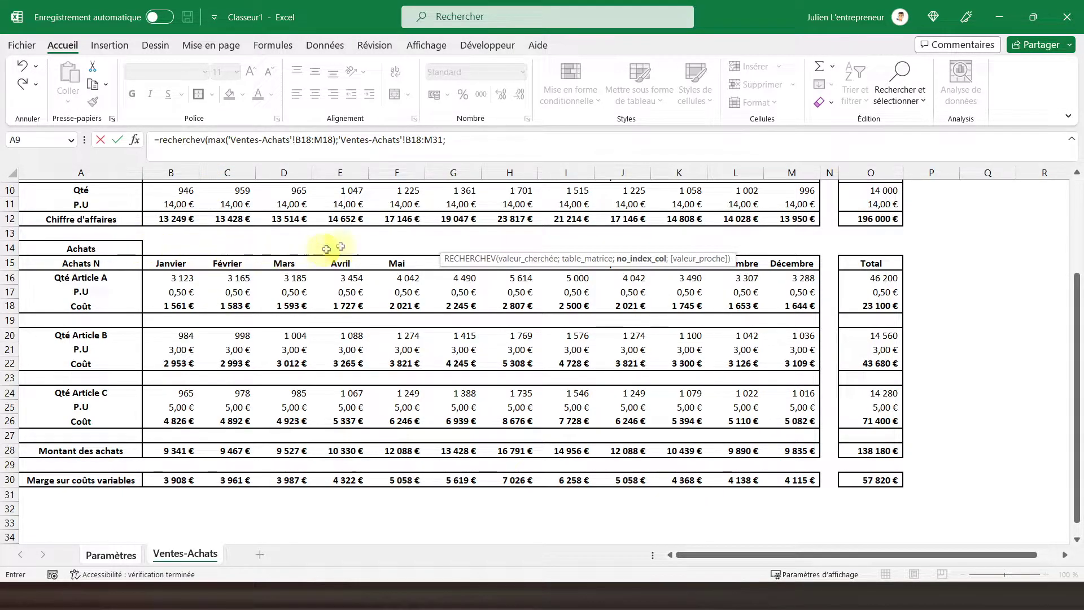
Change the function in Article A's Date max cell J4 to RECHERCHEH and complete it with row index 13 and FAUX
left_click(202, 142)
key("BackSpace")
type("h")
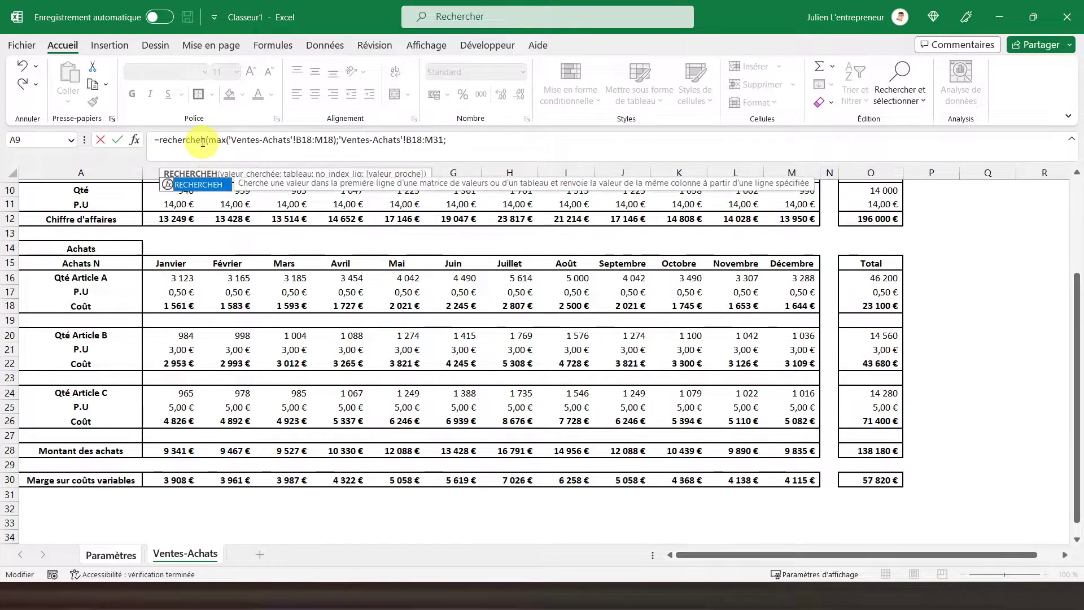
left_click(460, 140)
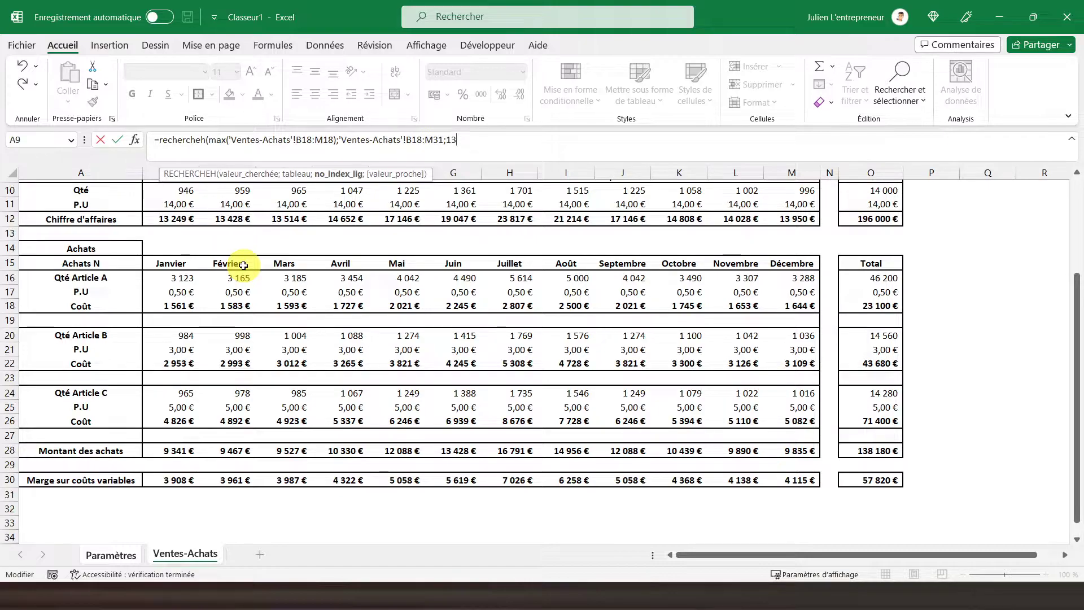
type(";")
double_click(479, 203)
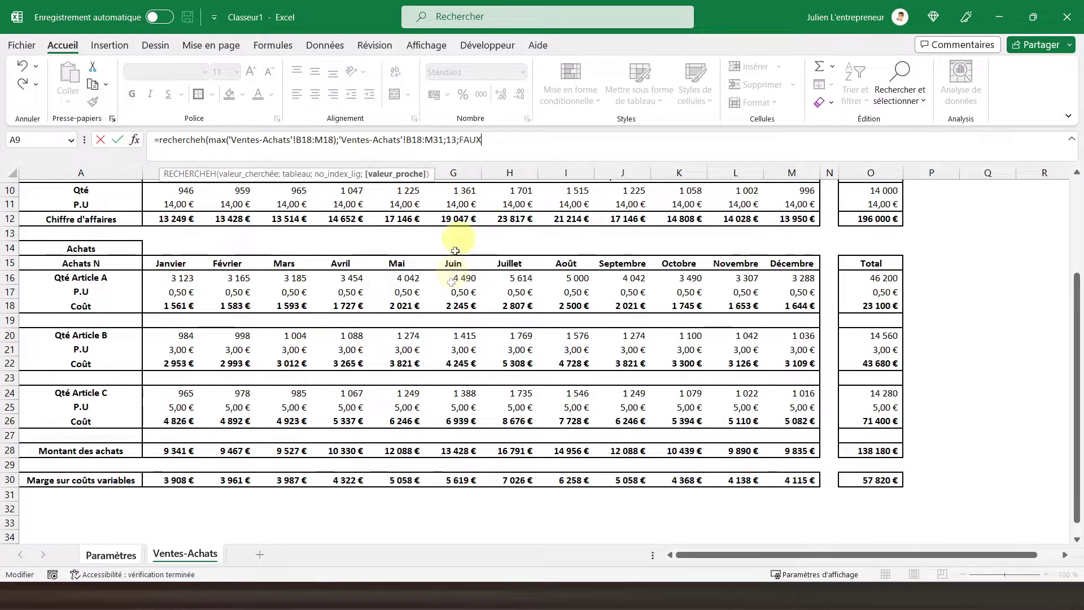
key("Return")
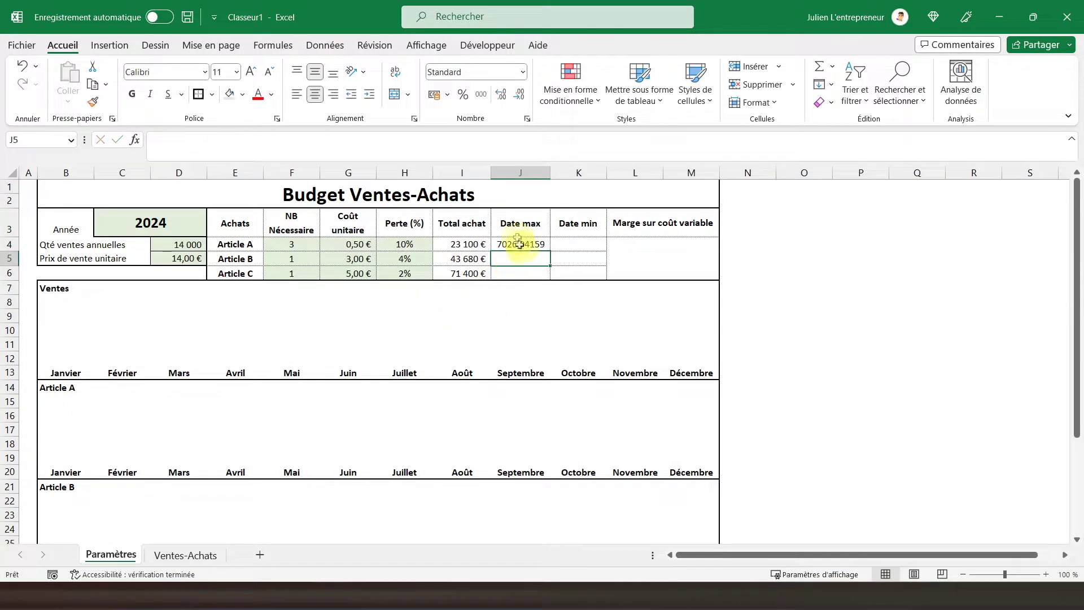
left_click(518, 243)
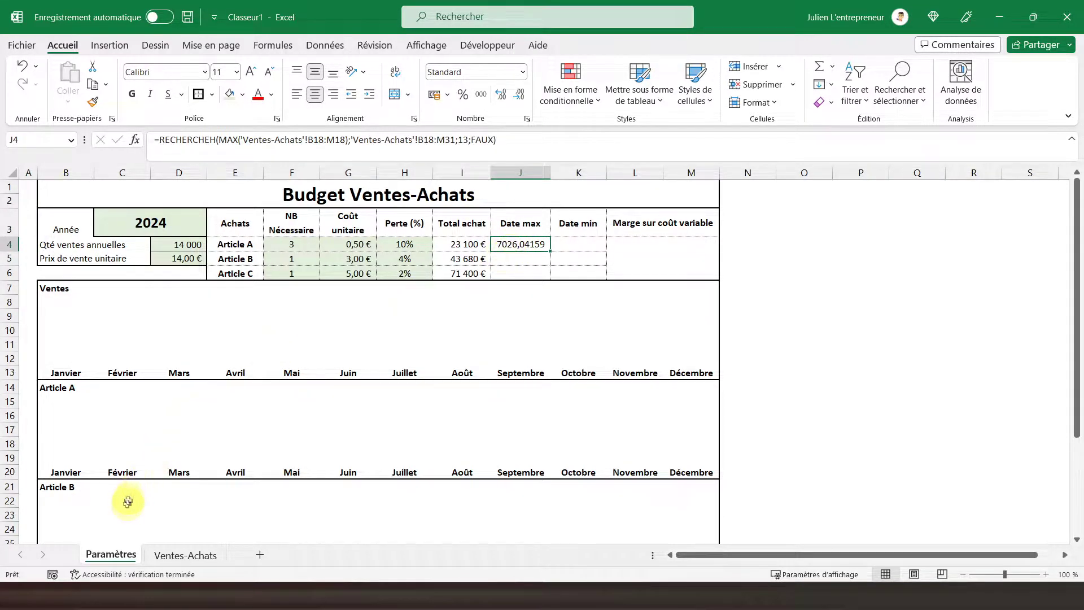
Try to copy the month names from 'Ventes-Achats'!B15:M15 to B31:M31 under the margin row
left_click(175, 554)
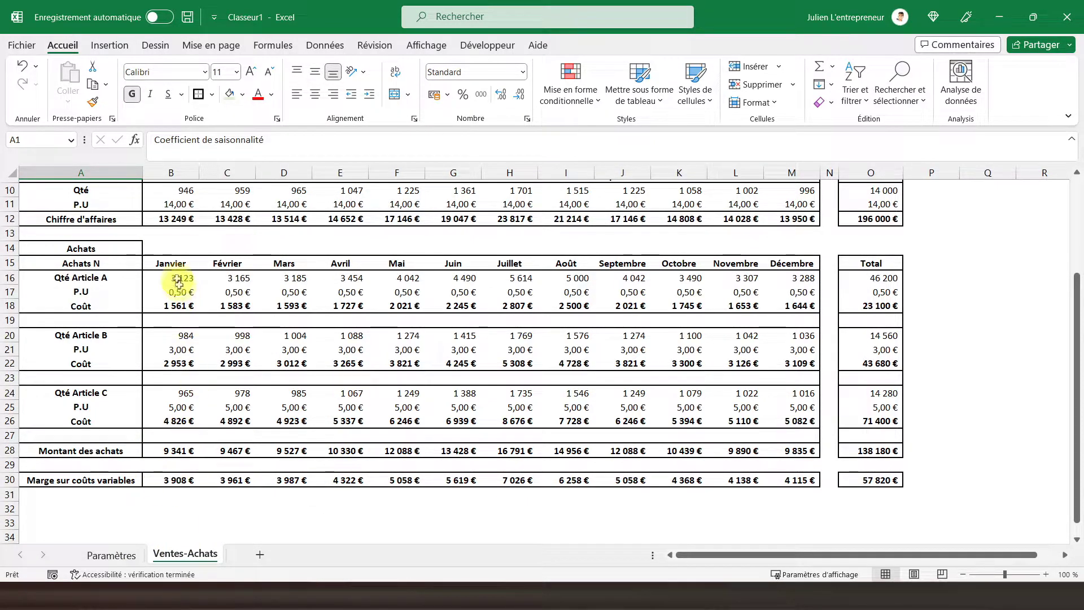
left_click_drag(164, 266, 787, 262)
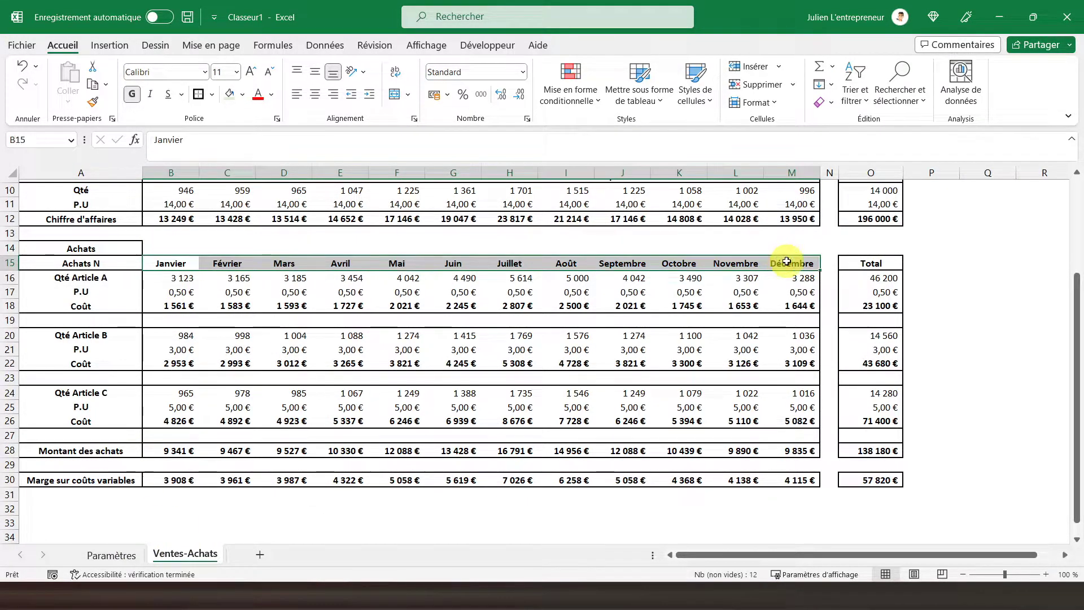
right_click(786, 261)
left_click(825, 181)
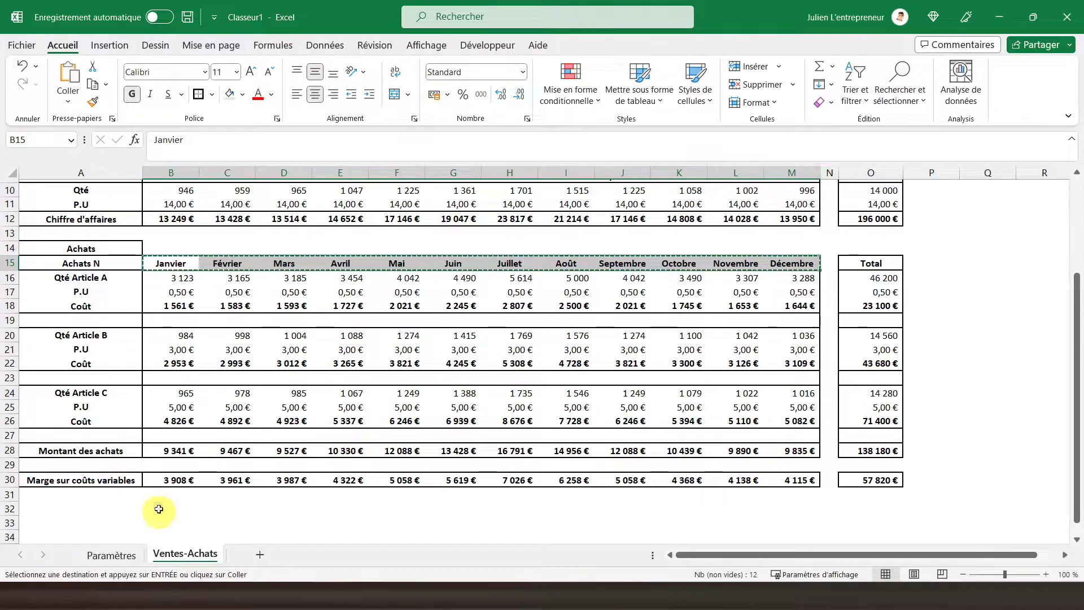
left_click(158, 492)
left_click_drag(252, 493, 803, 497)
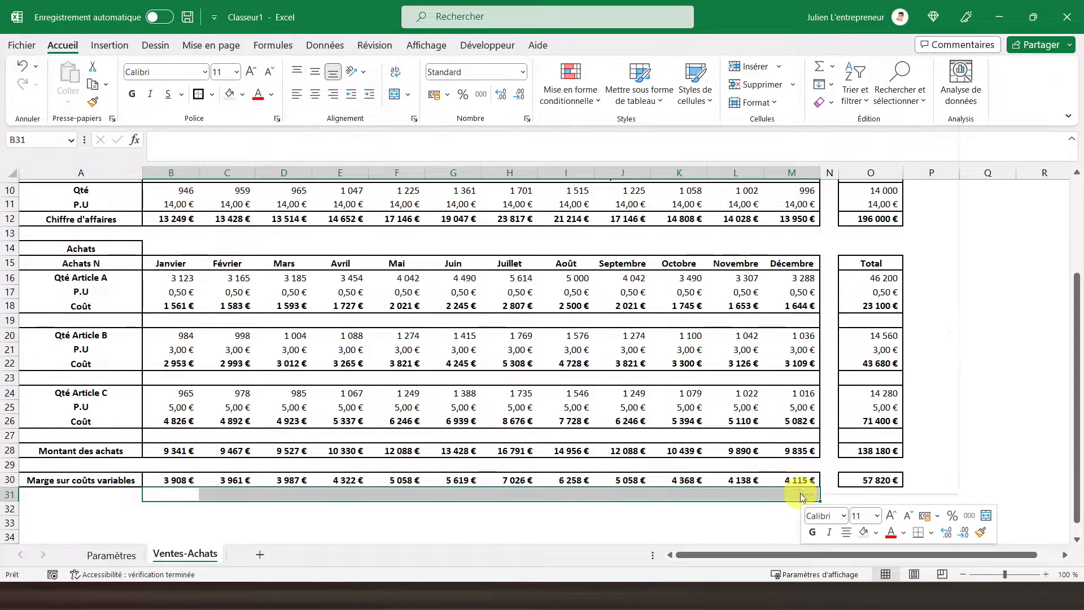
right_click(803, 497)
Copy the month names B15:M15 and paste them without formatting into B31:M31, below the Marge sur coûts variables row
left_click_drag(164, 263, 800, 270)
right_click(799, 269)
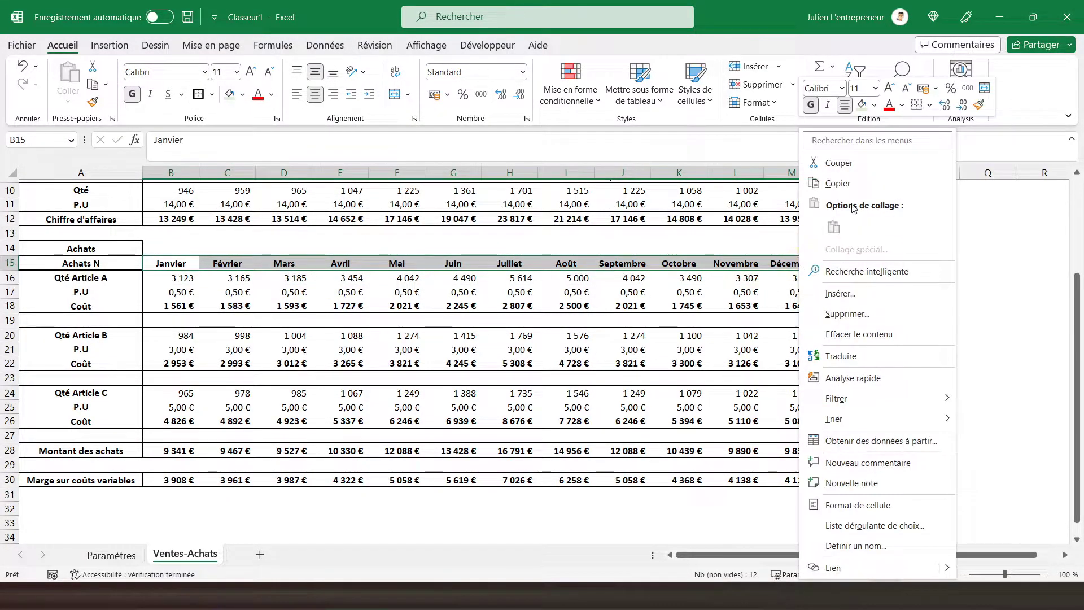
left_click(846, 183)
left_click(174, 494)
right_click(174, 494)
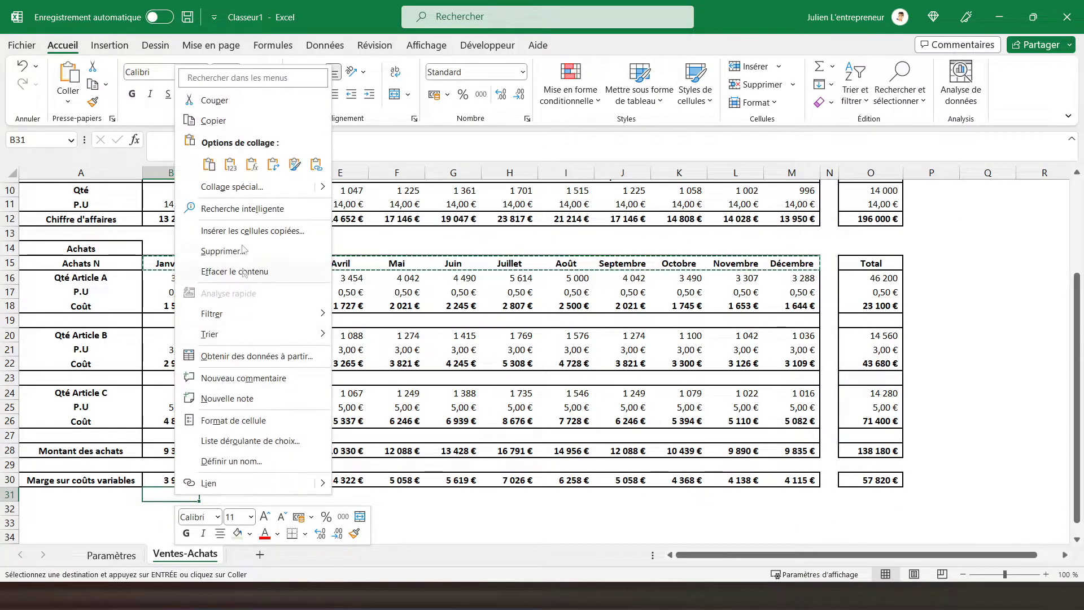
left_click(218, 165)
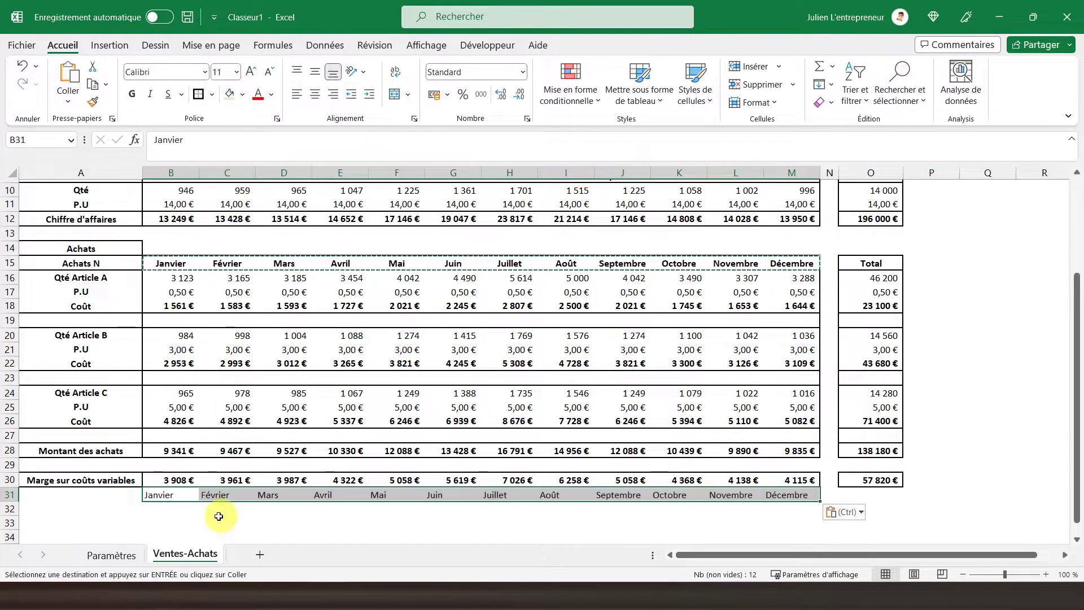
Set the row index of the RECHERCHEH formula in Paramètres cell J4 to 14
left_click(111, 555)
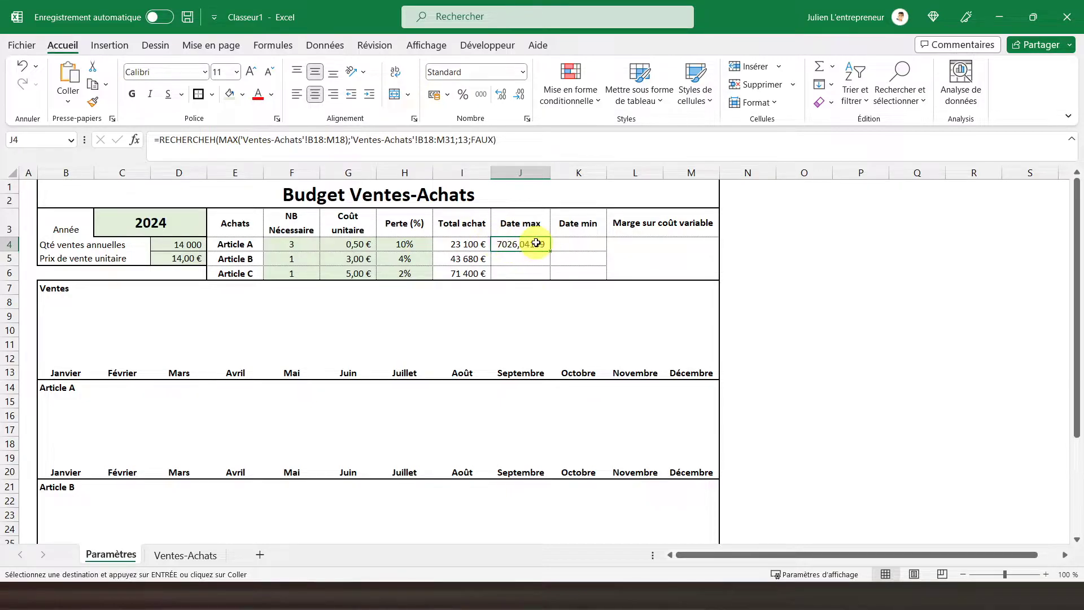
left_click(165, 555)
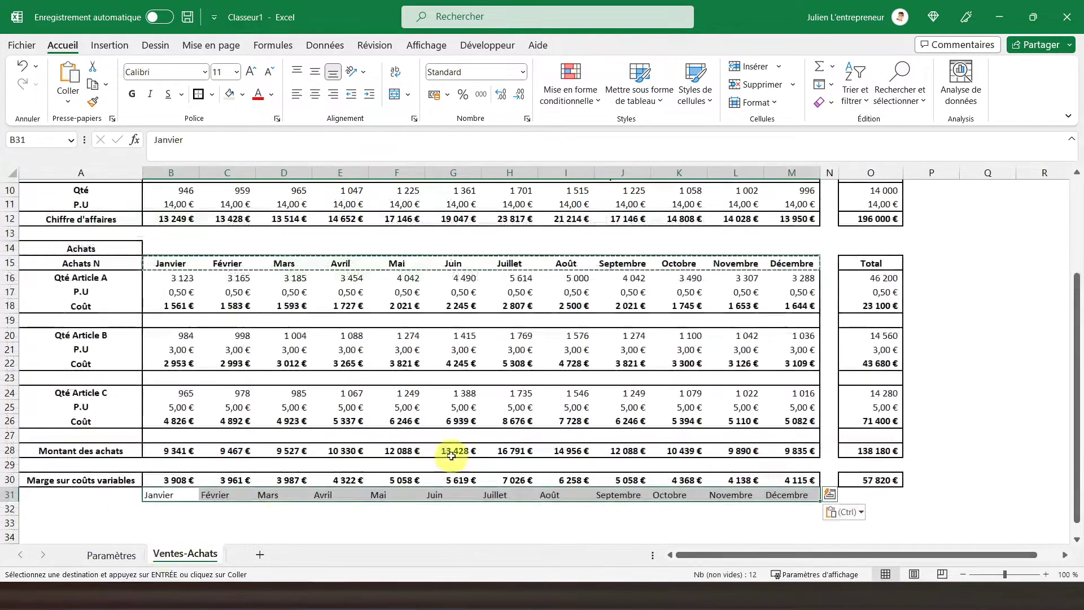
left_click(111, 555)
left_click(469, 141)
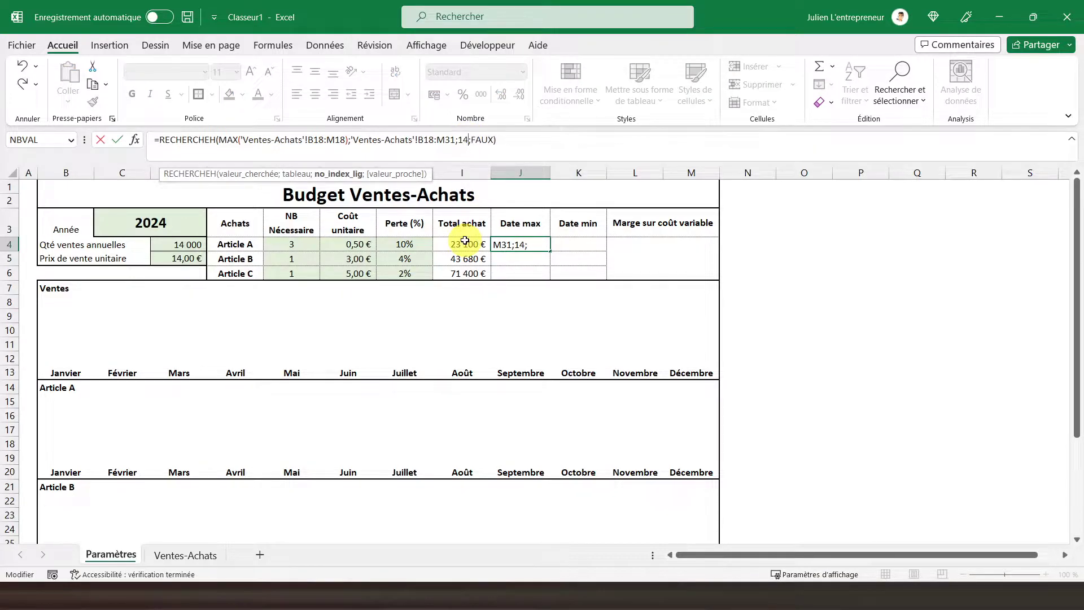
key("Return")
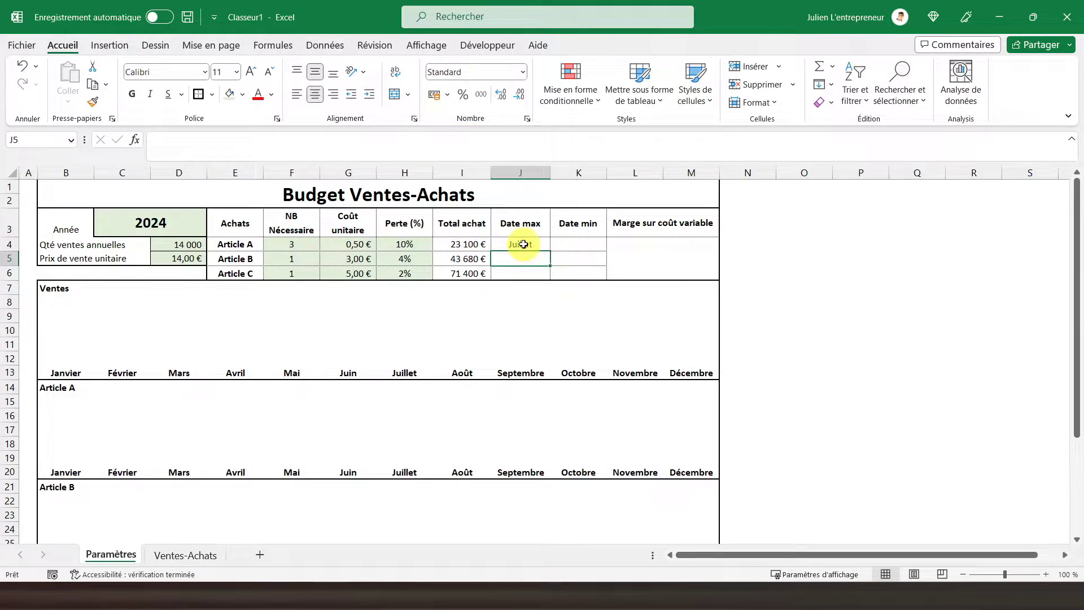
Center the month names in 'Ventes-Achats'!B31:M31 horizontally
left_click(187, 555)
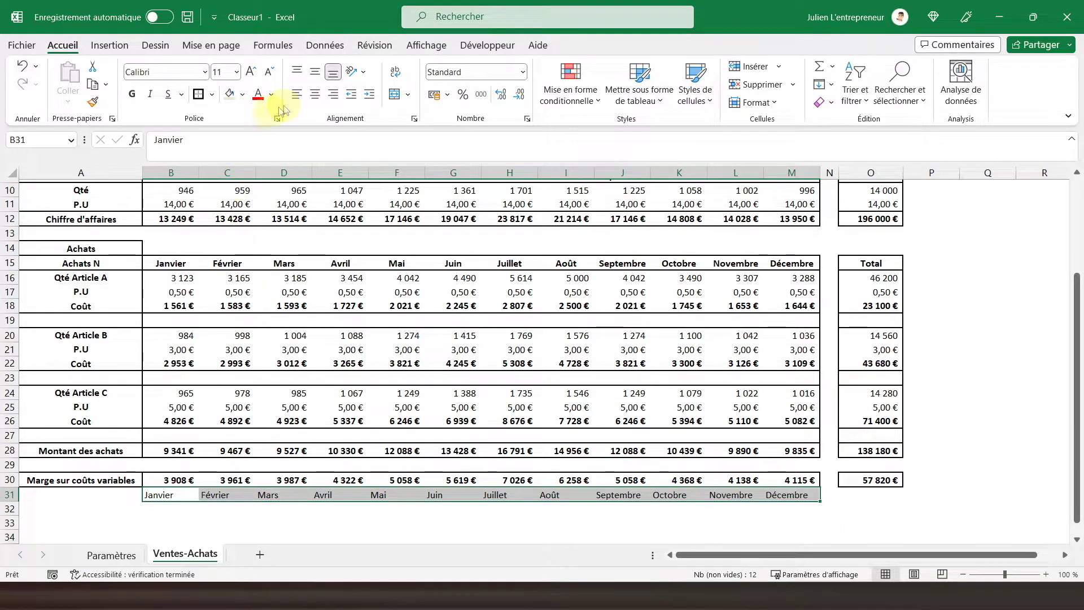
left_click(316, 96)
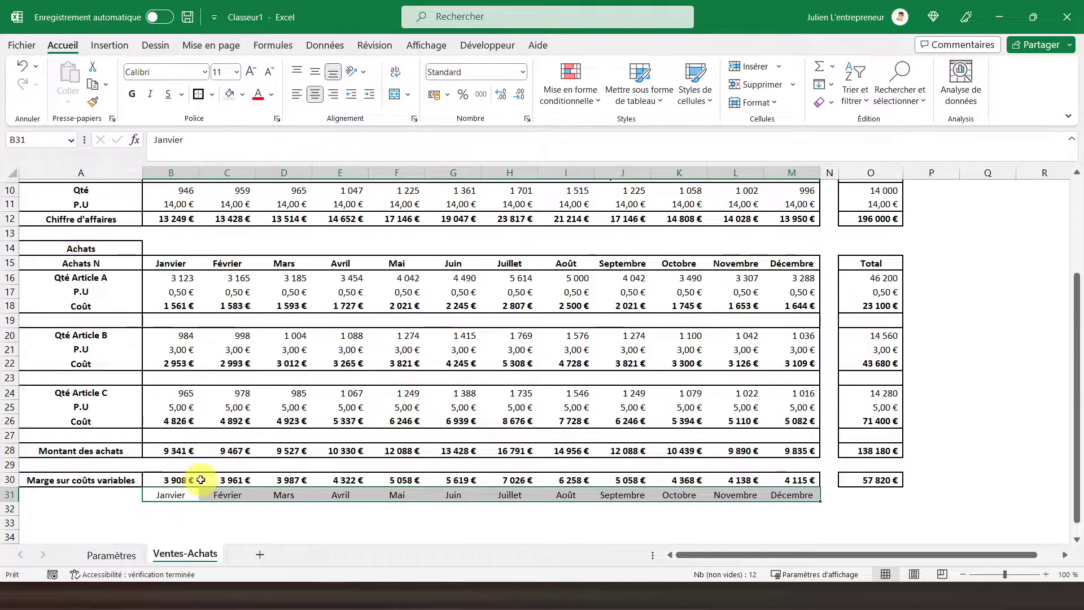
Make both ranges in the Paramètres J4 lookup formula absolute, as $B$18:$M$18 and $B$18:$M$31
left_click(121, 555)
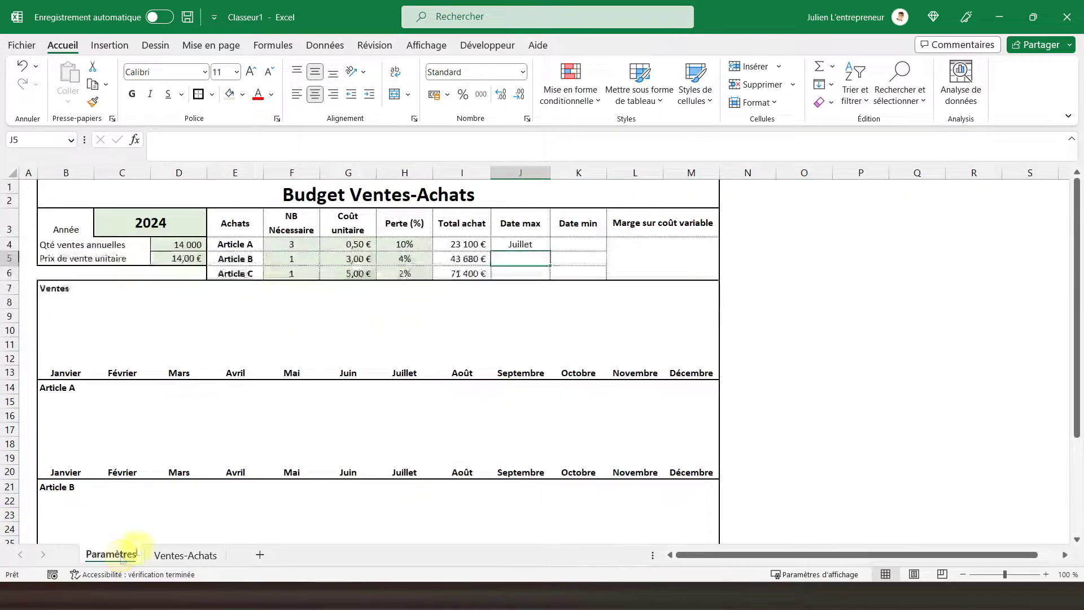
left_click(517, 244)
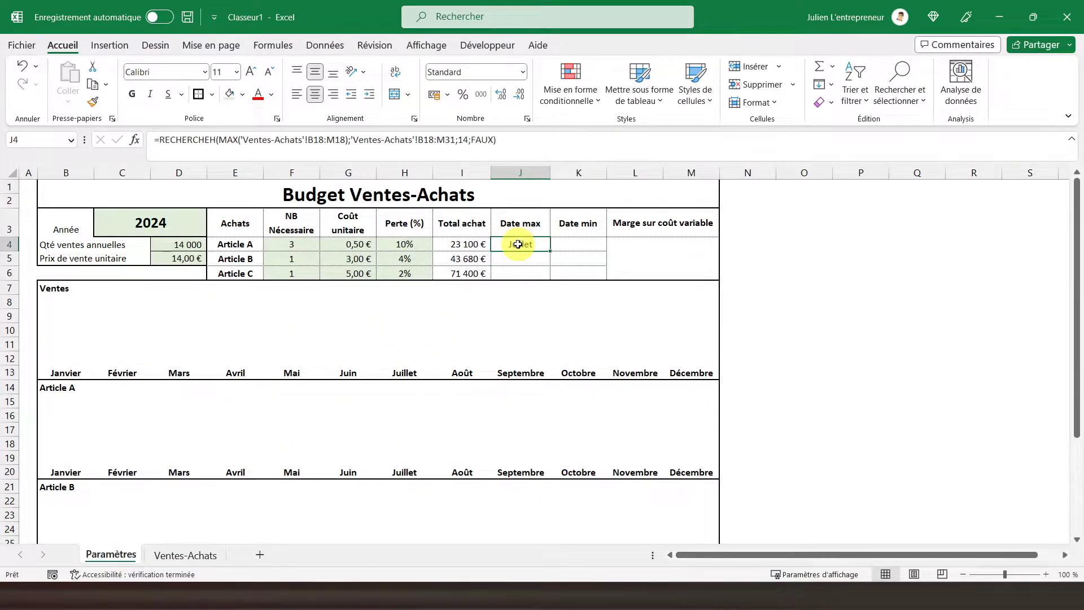
left_click(314, 139)
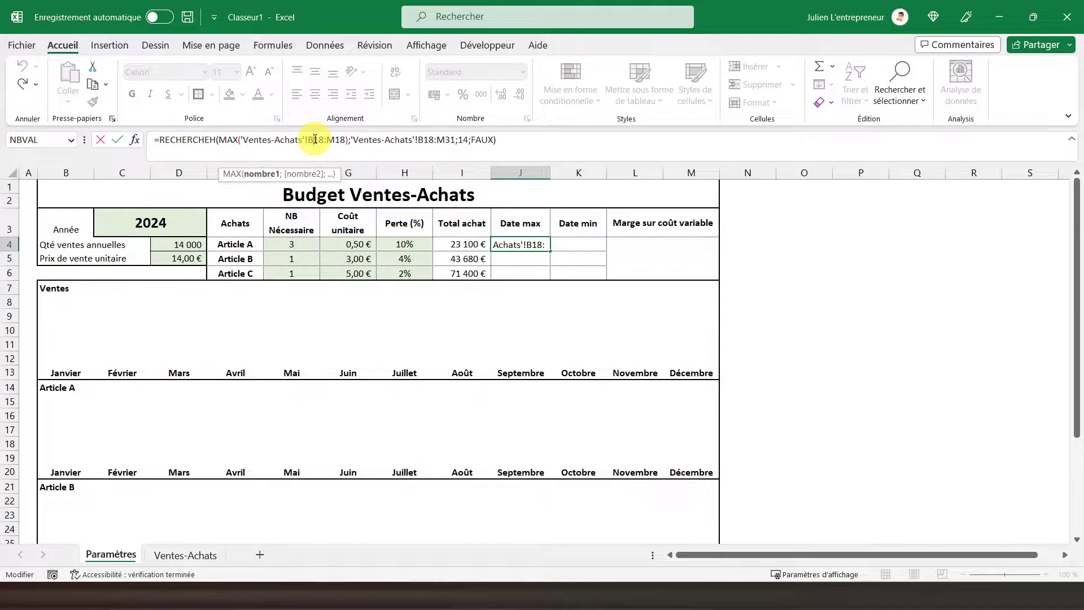
key("F4")
left_click(346, 140)
key("F4")
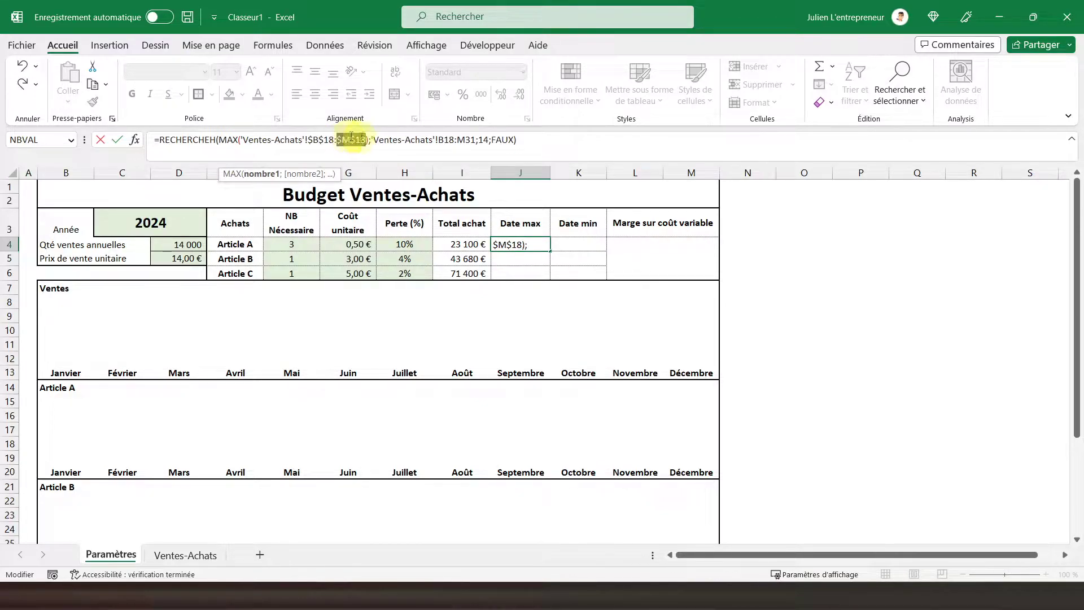
left_click(444, 139)
key("F4")
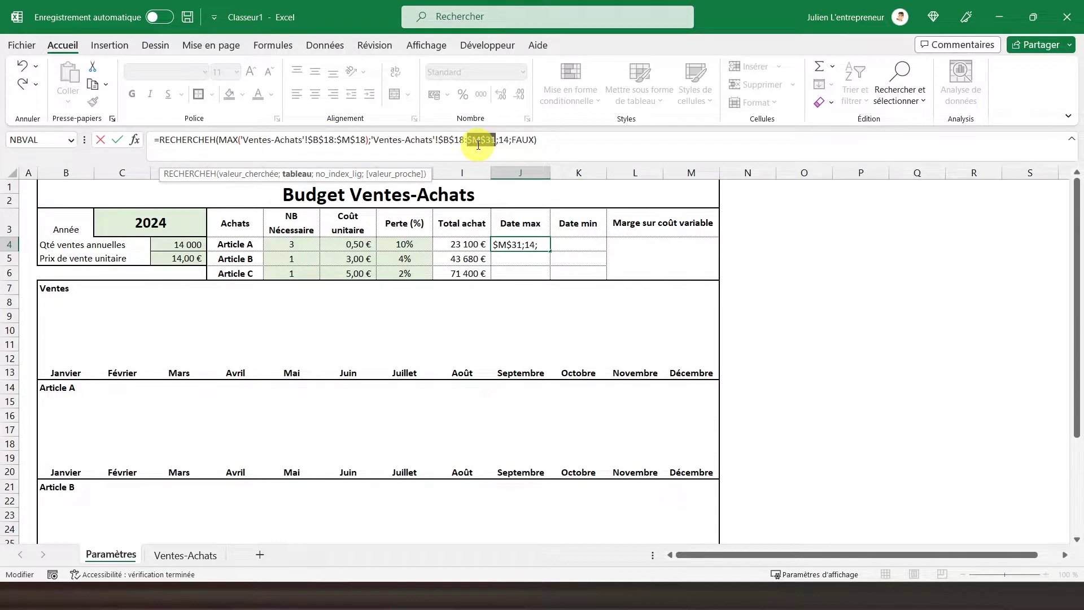
key("Return")
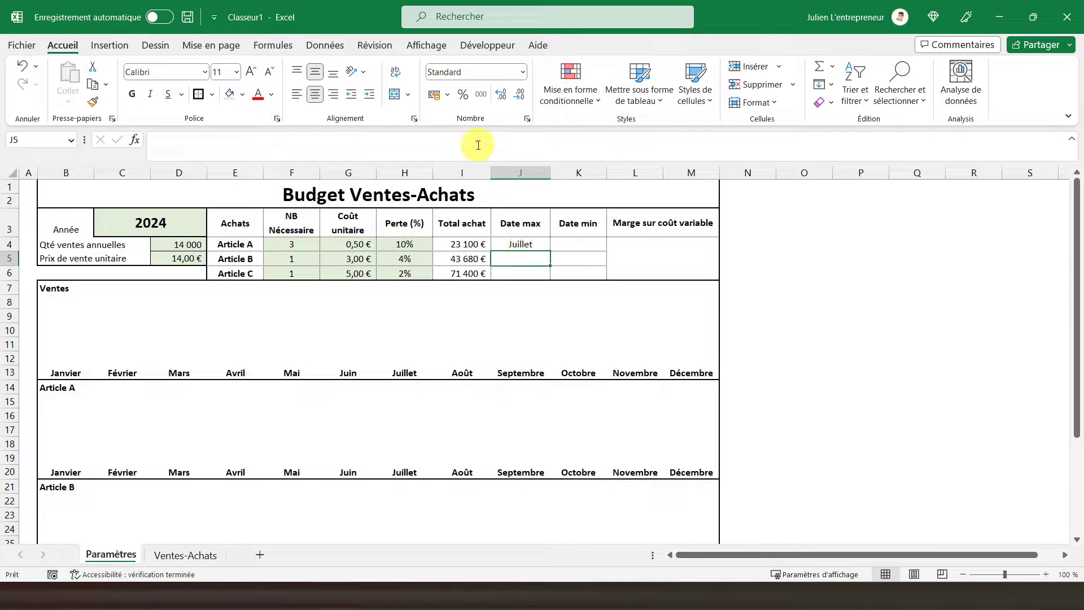
Copy the Date max formula from J4 into J5:J6 for Articles B and C, pasting only the formula
right_click(528, 249)
left_click(559, 204)
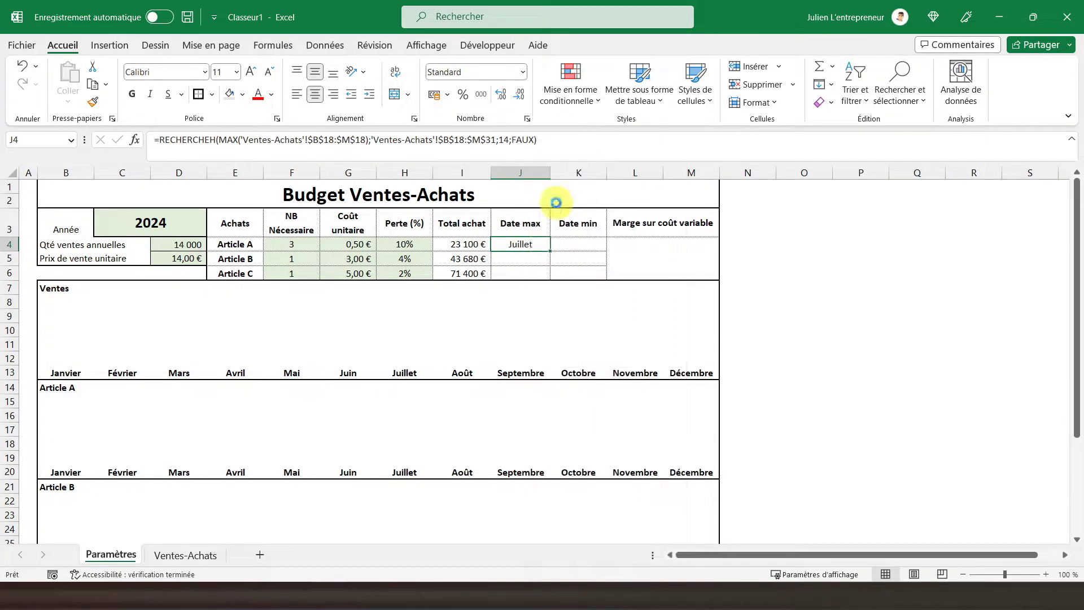
left_click_drag(495, 258, 497, 273)
right_click(497, 273)
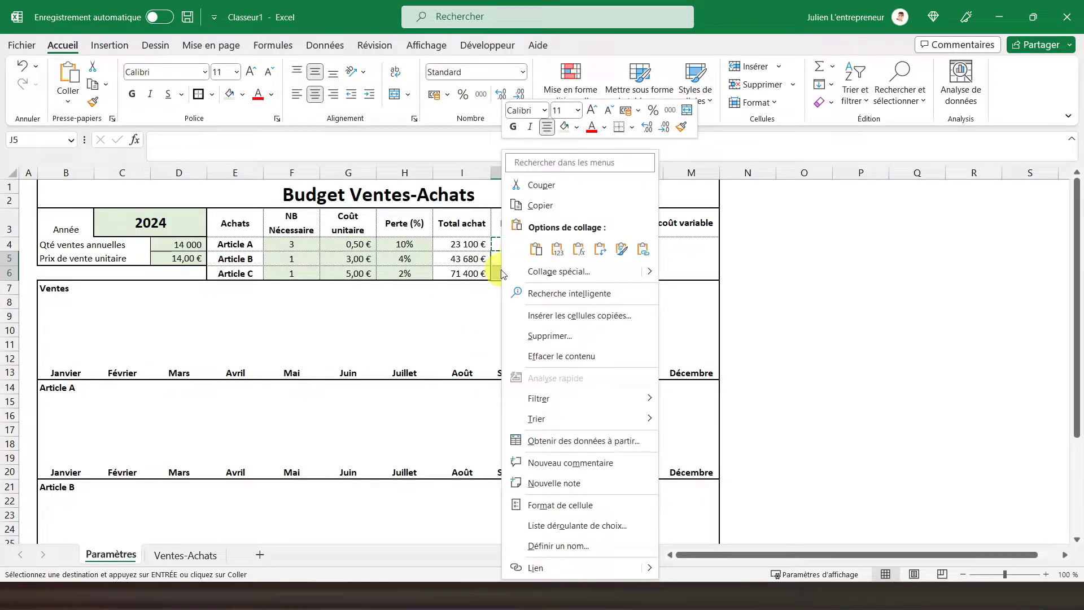
left_click(578, 249)
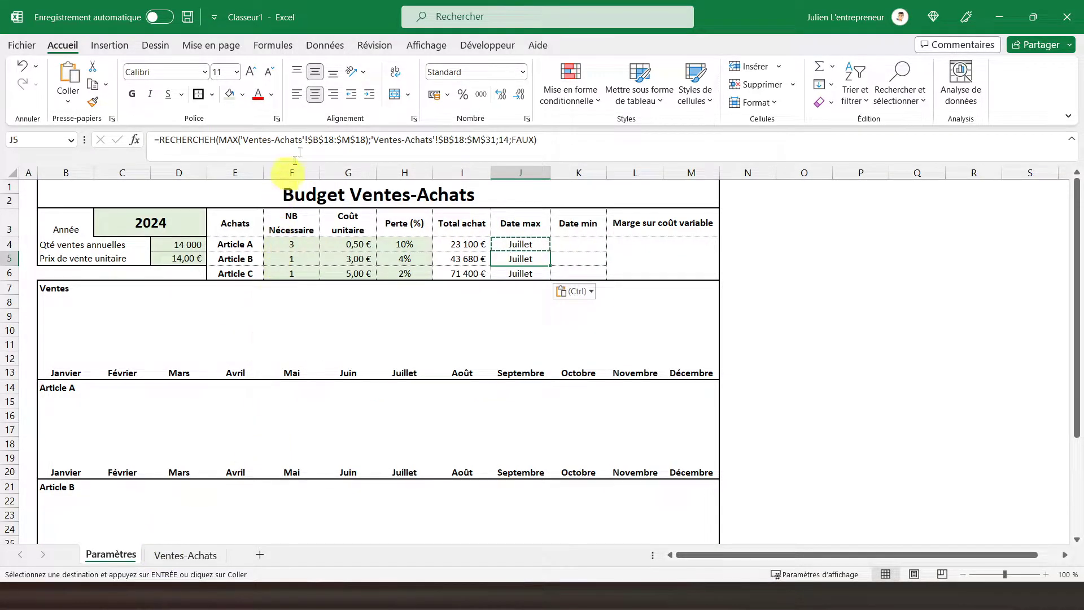
Change the MAX range in Article B's Date max formula in J5 to 'Ventes-Achats'!$B$22:$M$22
left_click(162, 556)
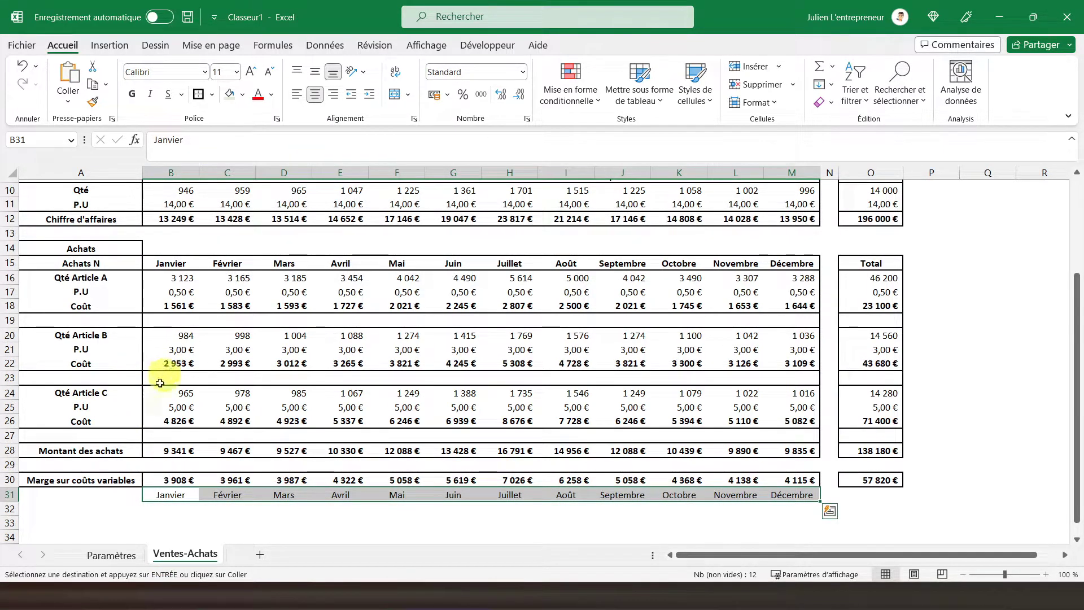
left_click(111, 555)
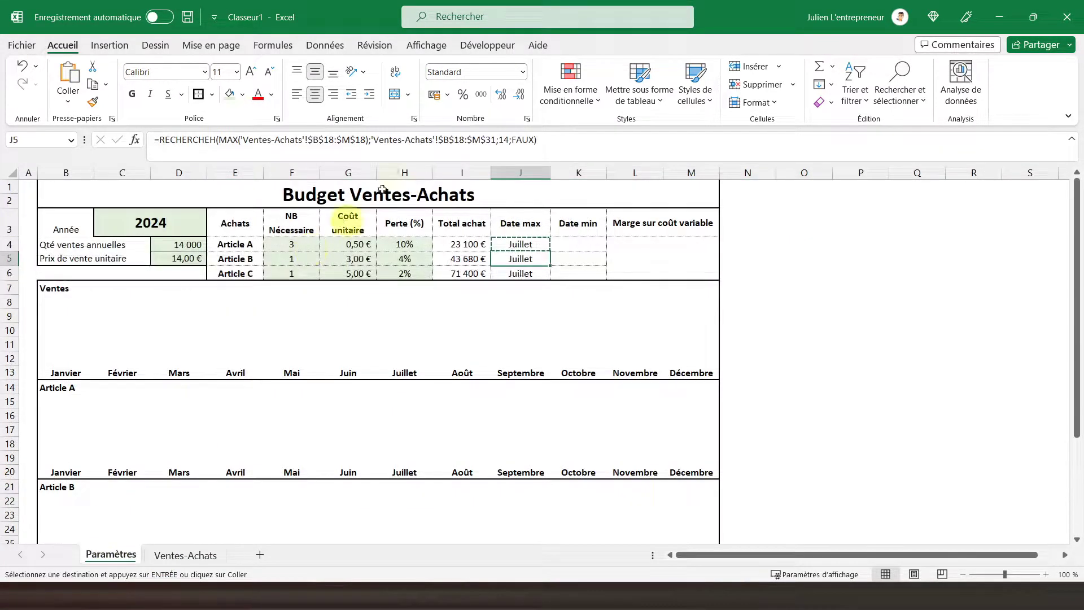
left_click(326, 140)
type("22")
type("22")
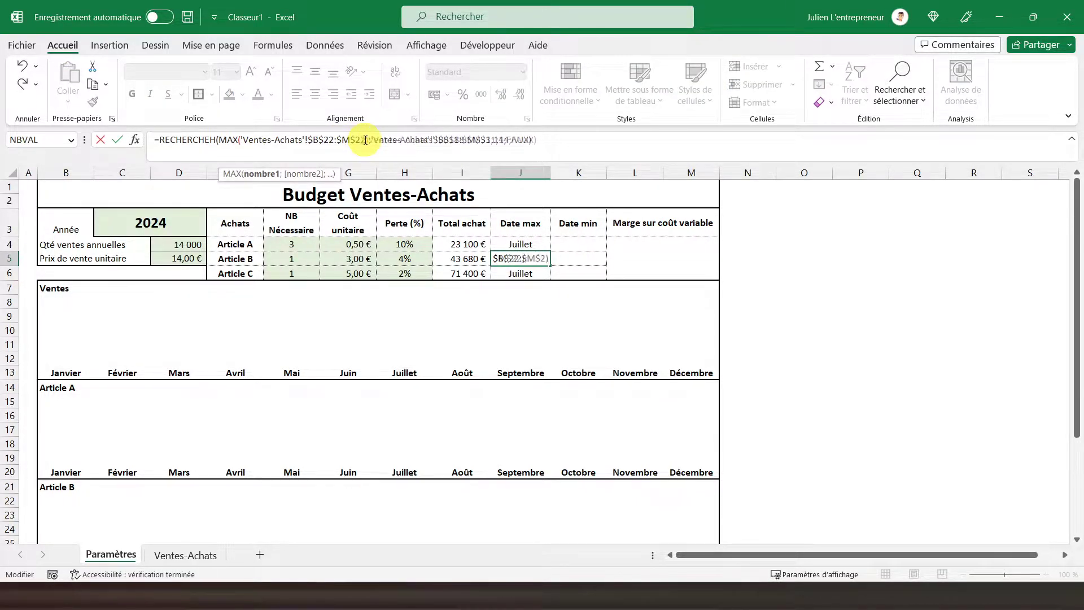
key("Return")
Set J5's lookup table to 'Ventes-Achats'!$B$22:$M$31 and adjust its row index to the month names in row 31
left_click(533, 256)
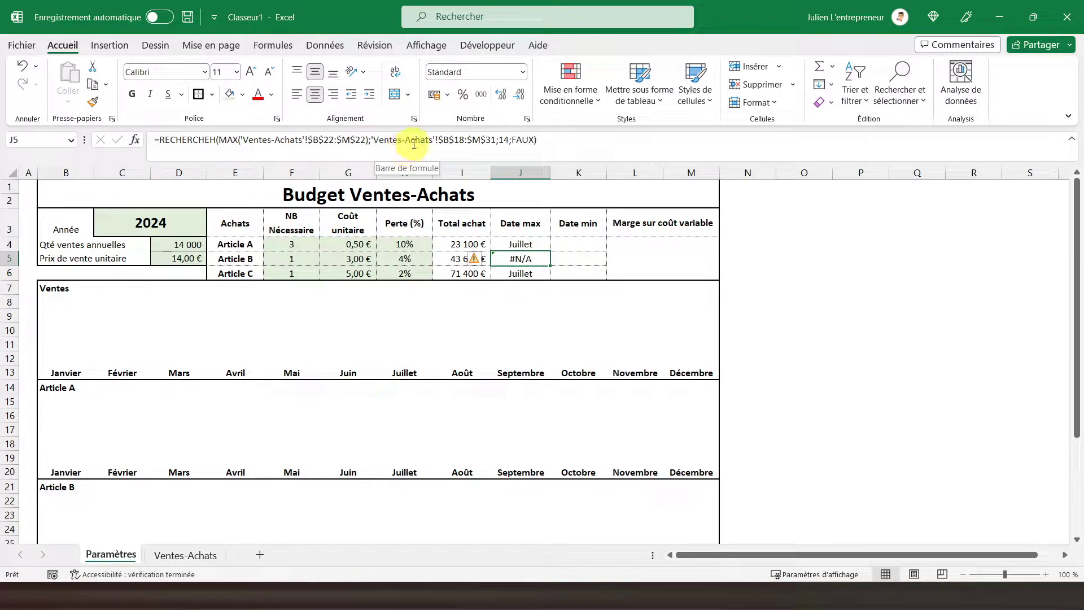
double_click(459, 140)
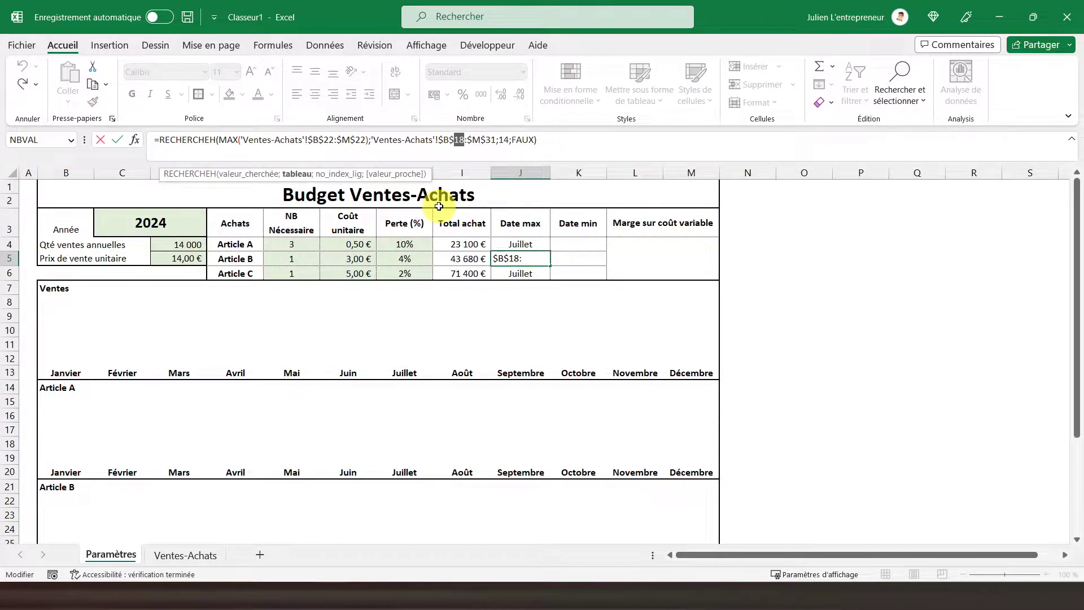
type("22")
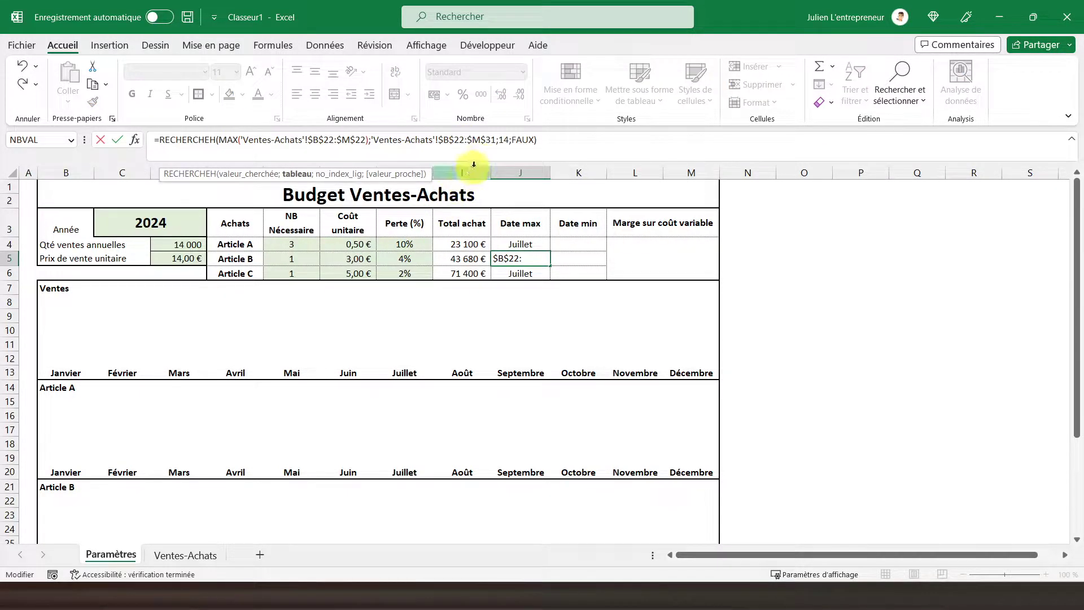
left_click(504, 139)
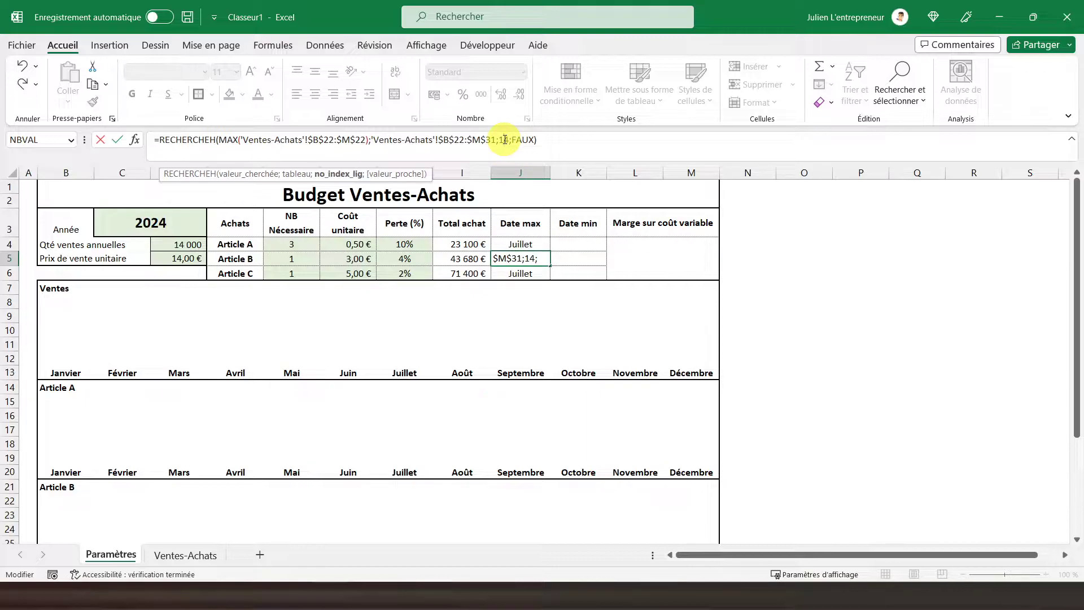
key("Return")
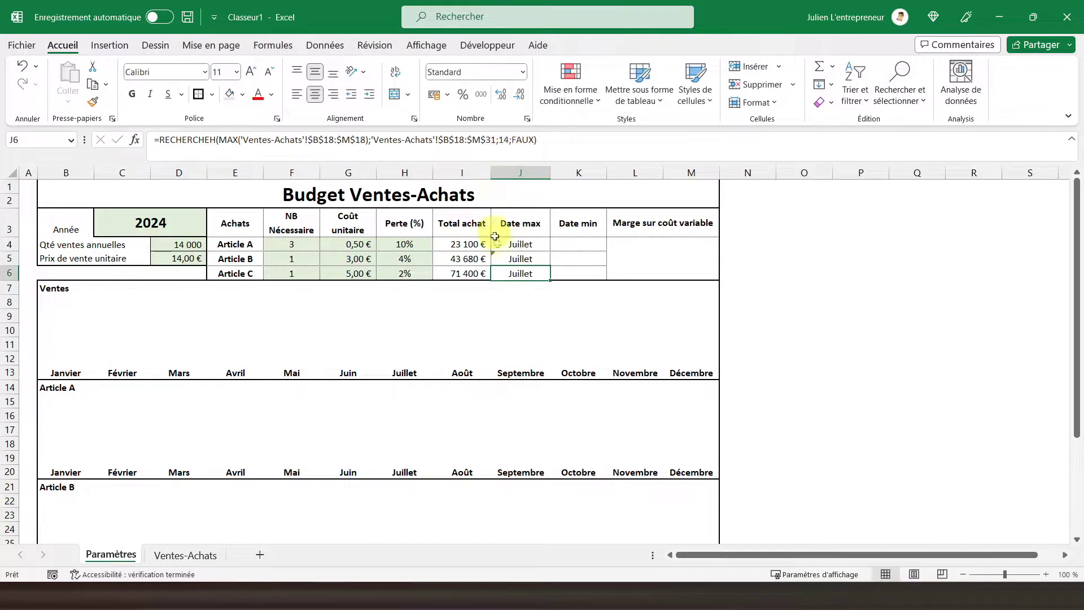
Change the MAX range in Article C's Date max formula in J6 to 'Ventes-Achats'!$B$26:$M$26
left_click(514, 259)
left_click(514, 272)
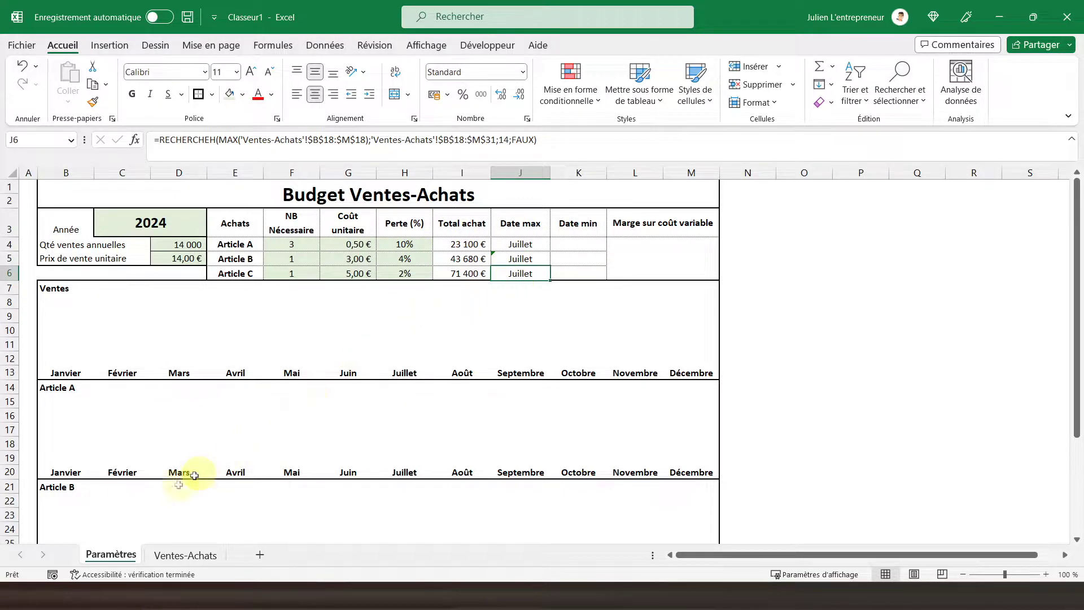
left_click(175, 554)
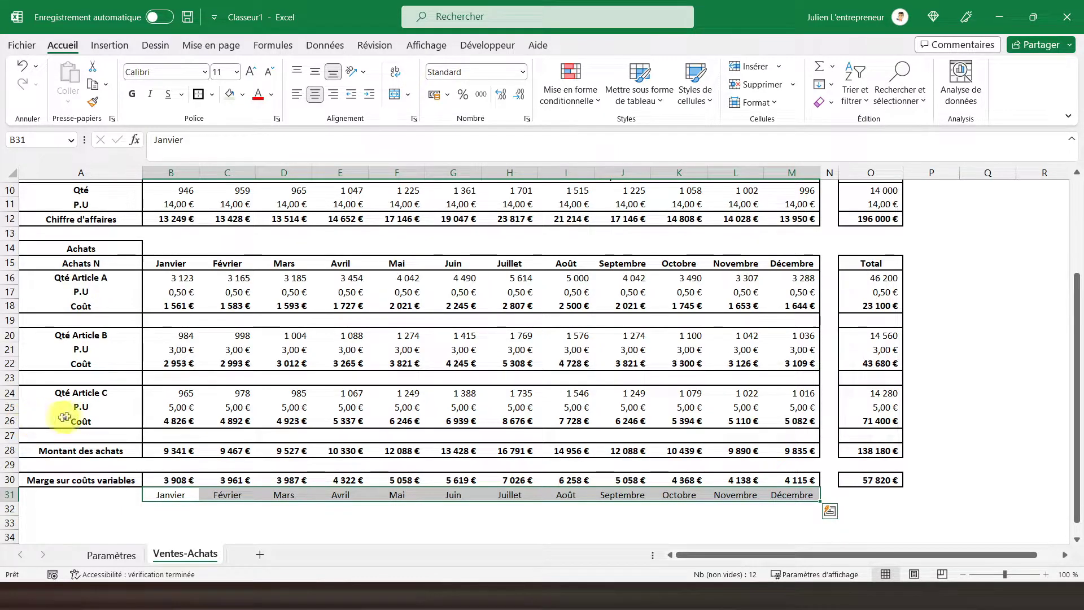
left_click(111, 557)
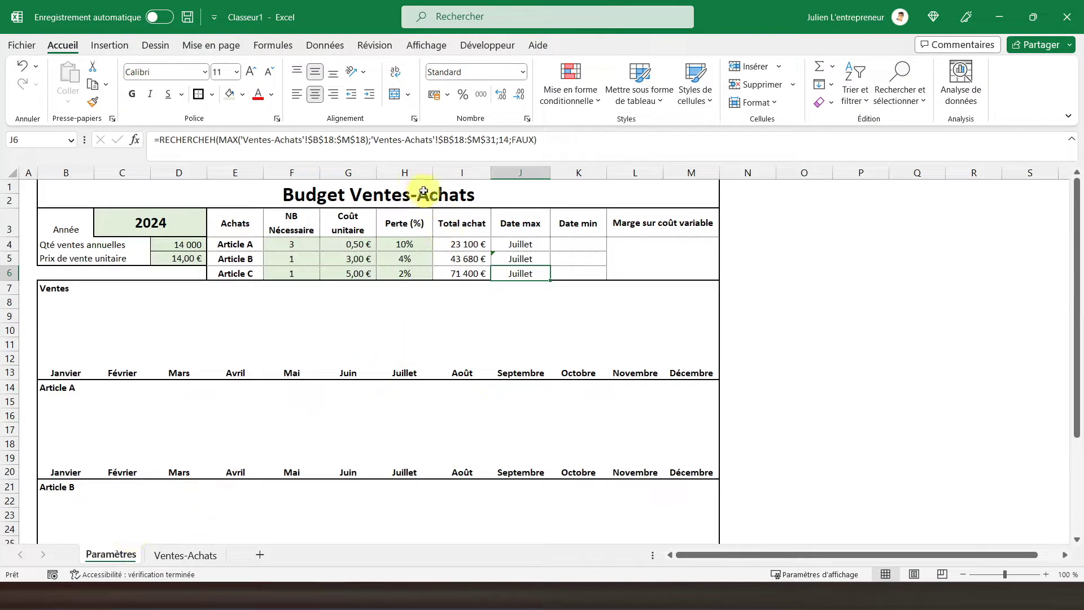
left_click(333, 142)
type("26")
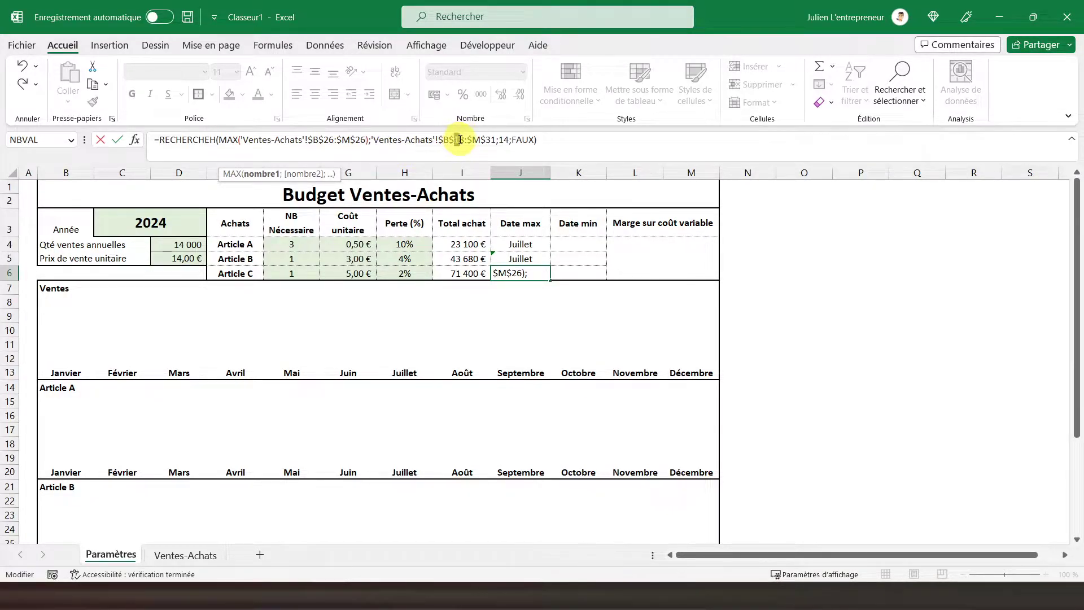
Set J6's lookup table to 'Ventes-Achats'!$B$26:$M$31 and its row index to 6
type("26")
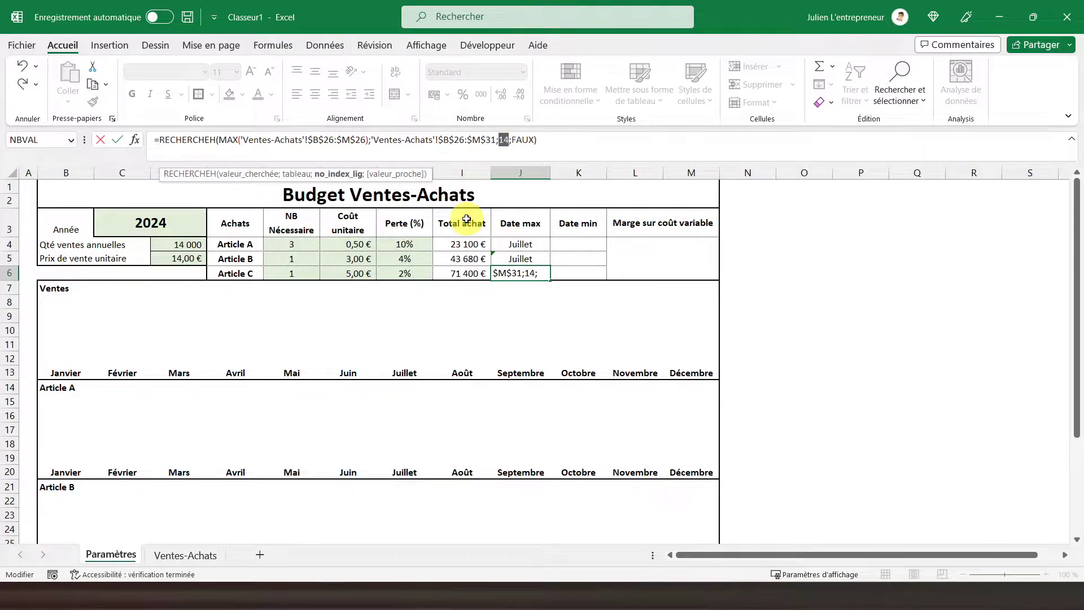
type("6")
key("Return")
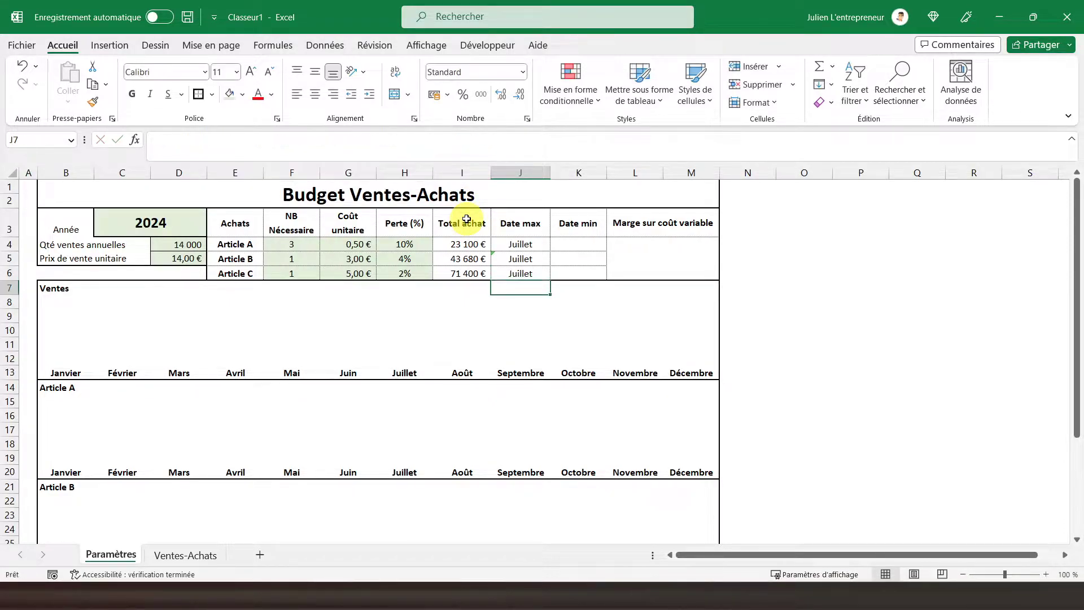
left_click(509, 272)
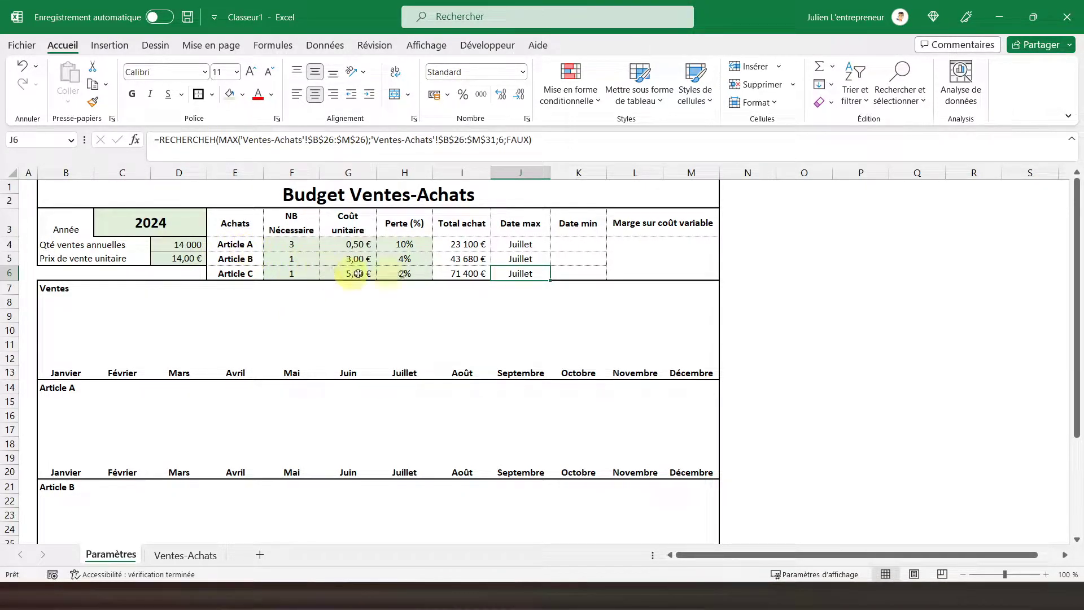
Copy only the formula from J4 into Article A's Date min cell K4 and replace MAX with MIN in it
left_click(510, 243)
right_click(510, 244)
left_click(542, 205)
right_click(567, 242)
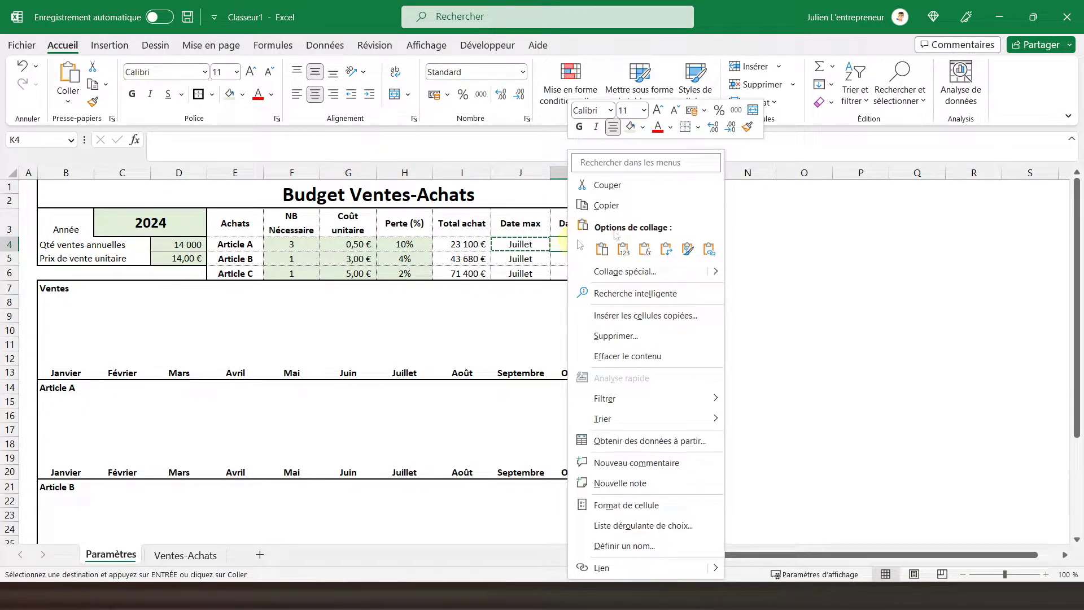
left_click(645, 249)
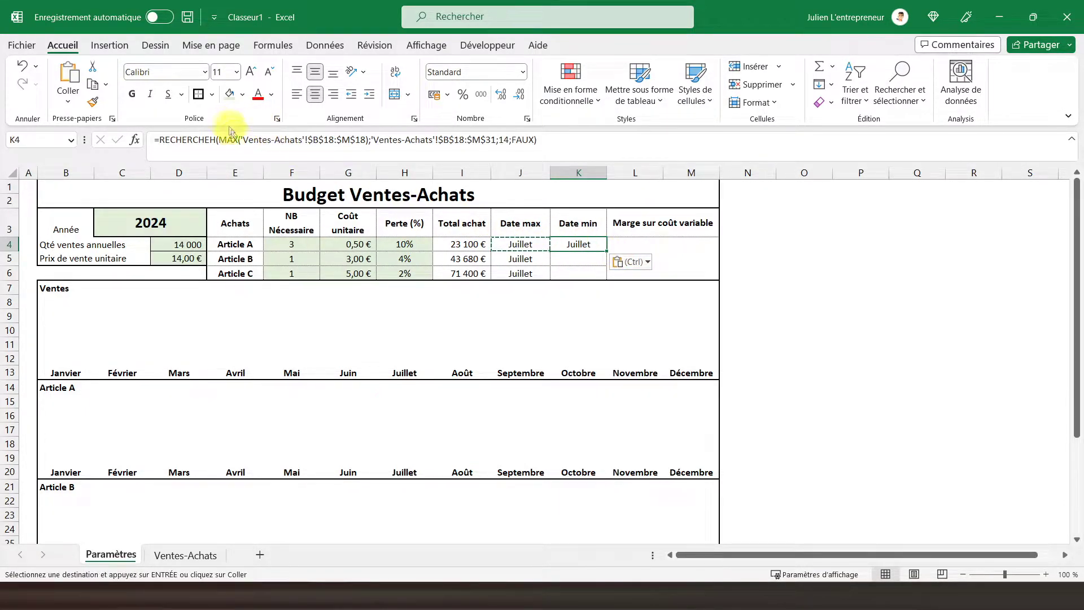
left_click_drag(238, 141, 224, 145)
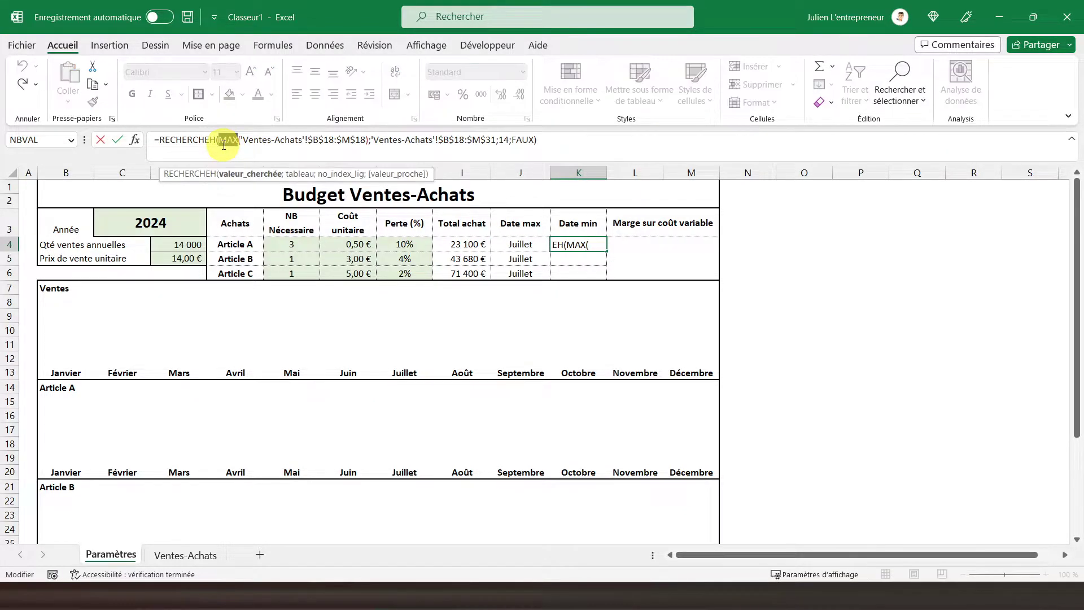
type("min")
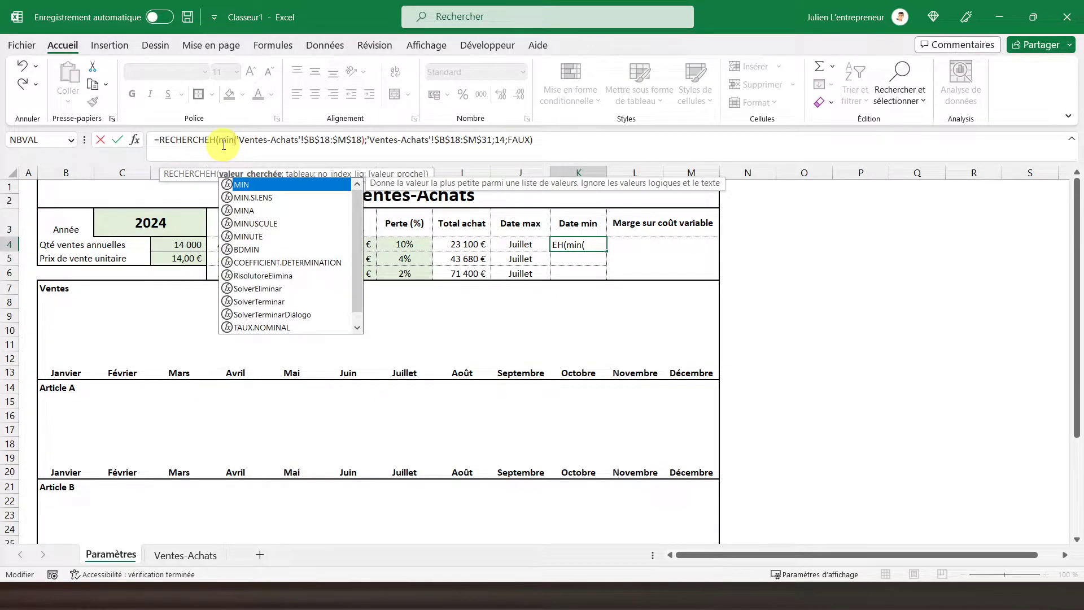
key("Return")
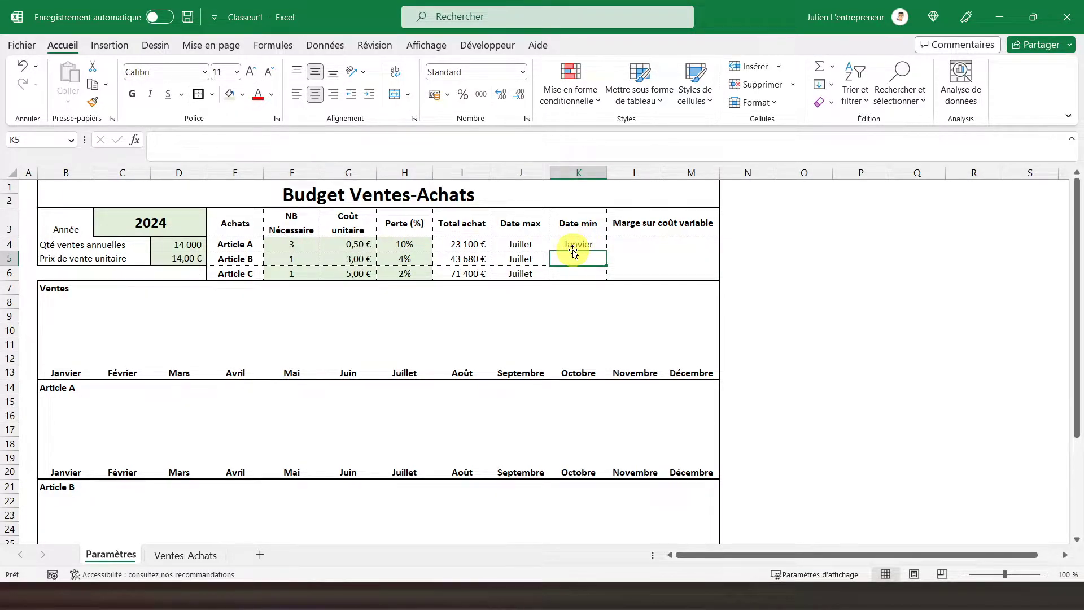
Copy the Date max formulas from J5:J6 into the Date min cells K5:K6, pasting only the formulas
left_click_drag(520, 257, 520, 273)
right_click(524, 259)
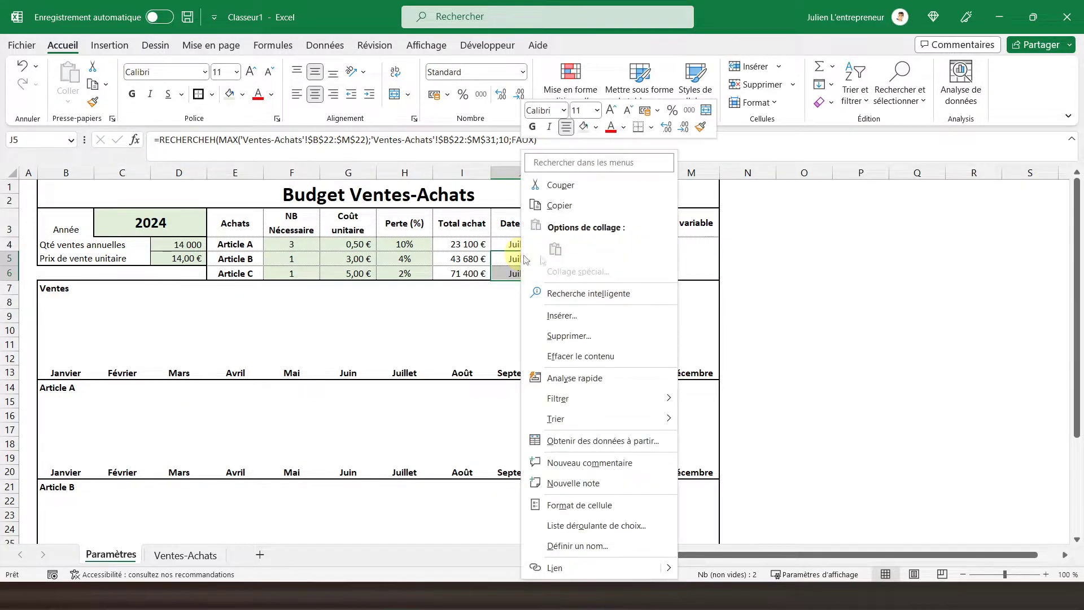
left_click(568, 207)
left_click(573, 258)
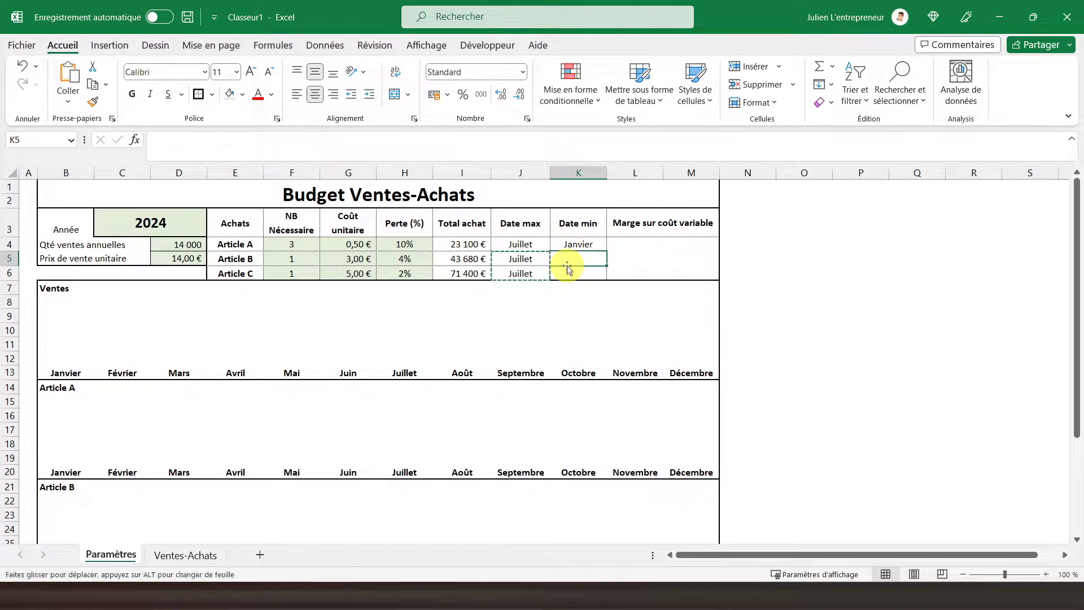
left_click_drag(573, 259, 570, 272)
right_click(568, 258)
left_click(647, 247)
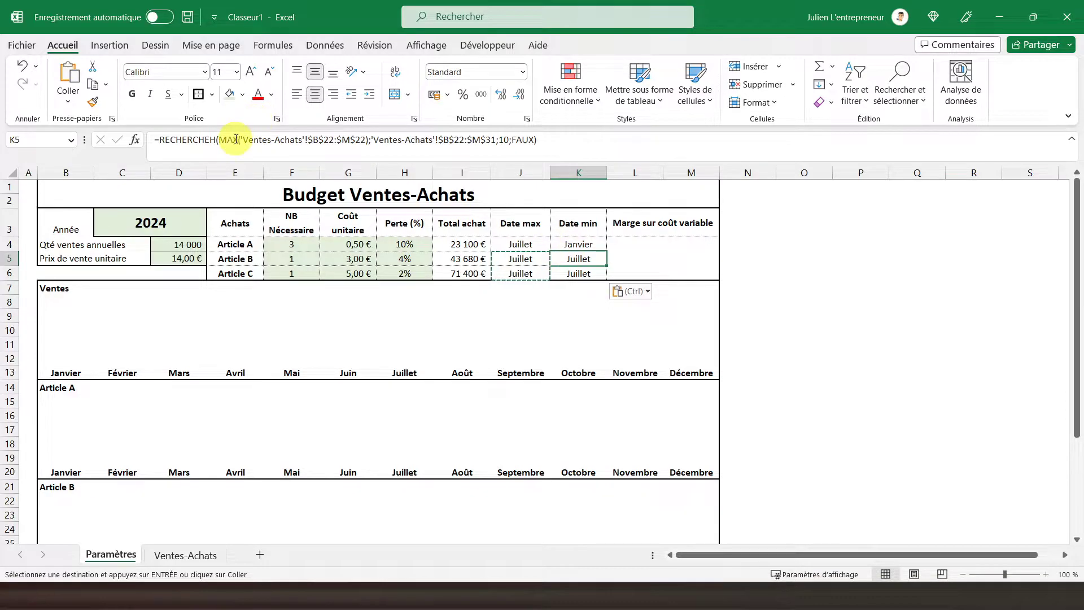
Replace MAX with MIN in the Date min formulas of Articles B and C in K5 and K6
left_click_drag(239, 140, 224, 143)
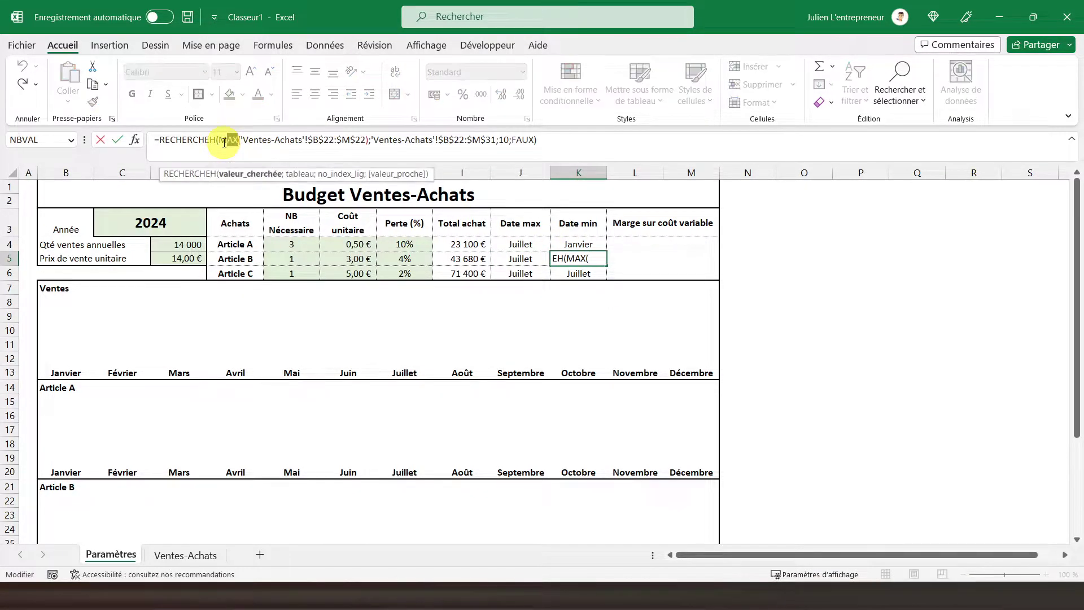
type("IN")
key("Return")
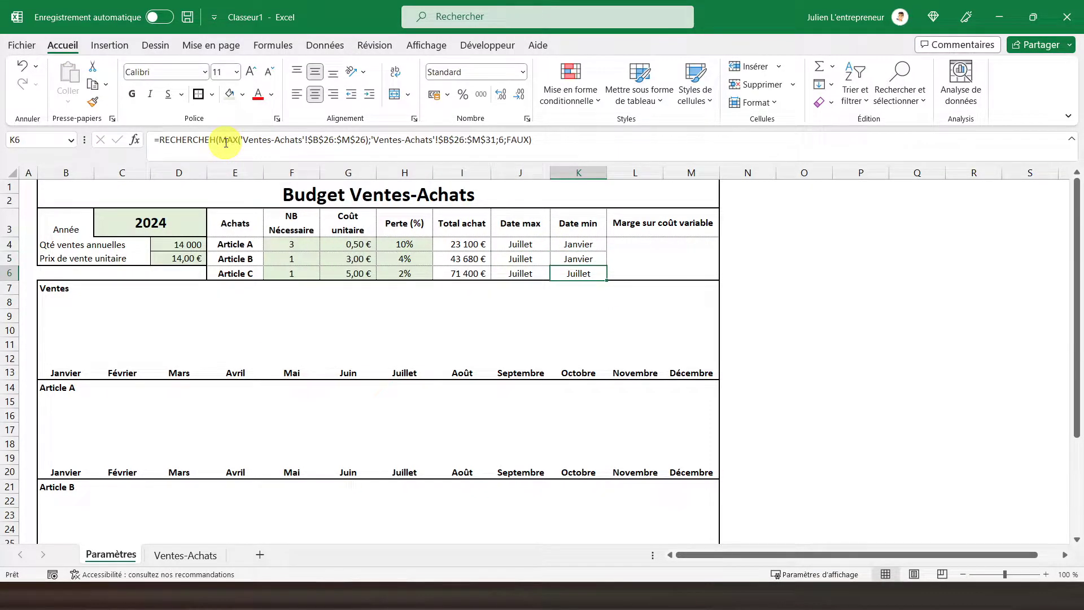
left_click(225, 143)
key("Delete")
key("Delete")
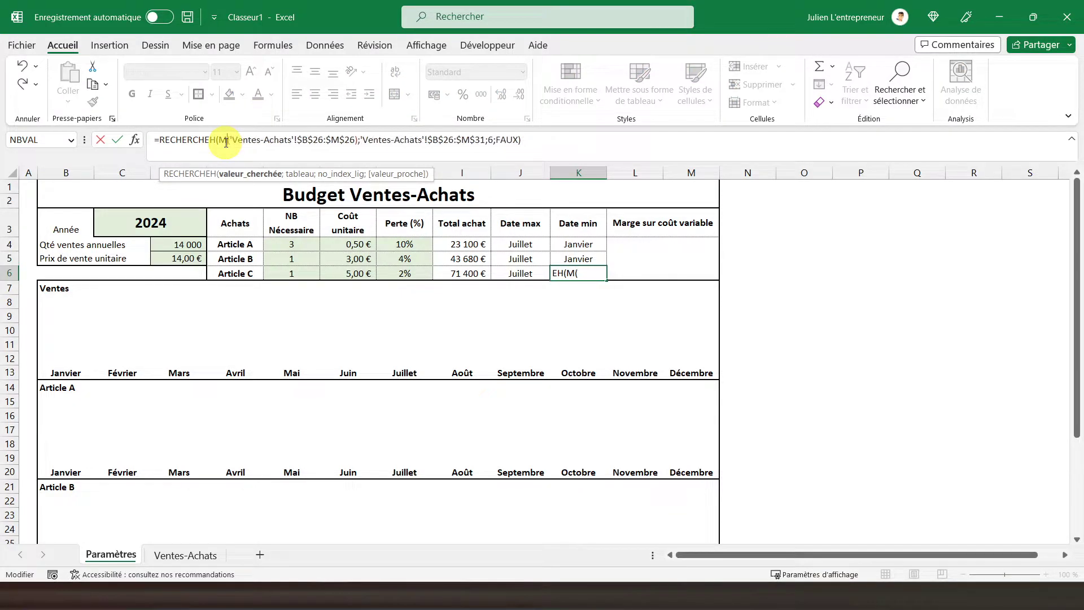
type("IN")
key("Return")
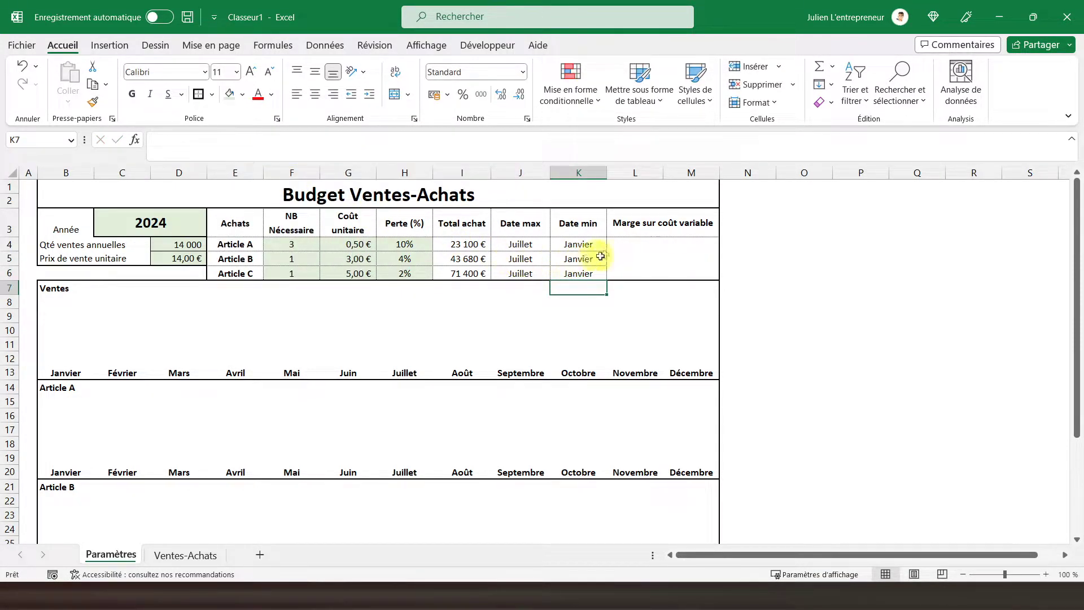
Link the Marge sur coût variable cell L4 to the total margin in 'Ventes-Achats'!O30
left_click(638, 251)
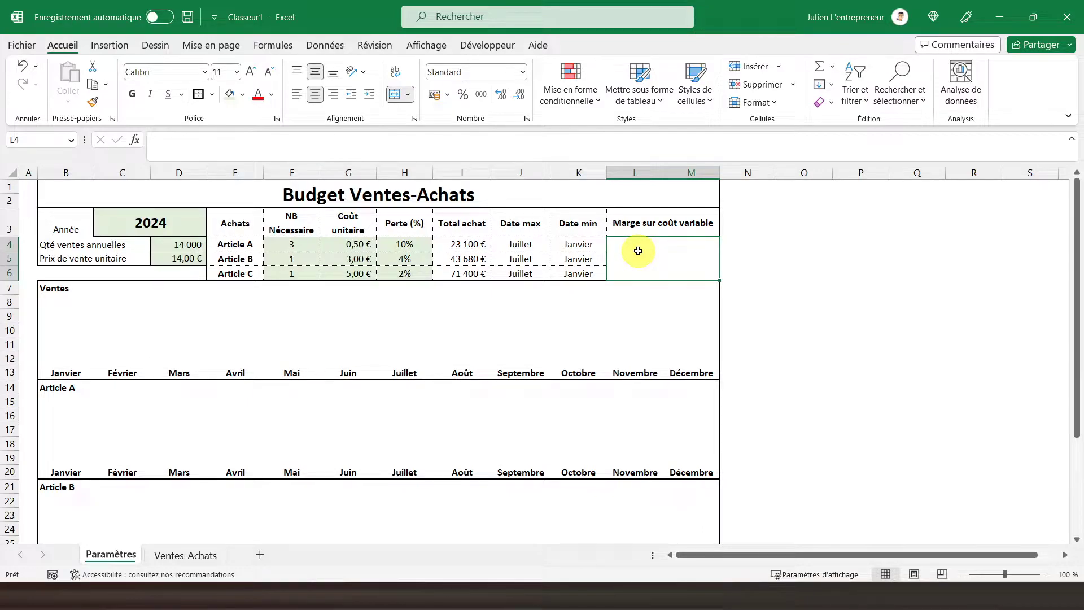
type("=")
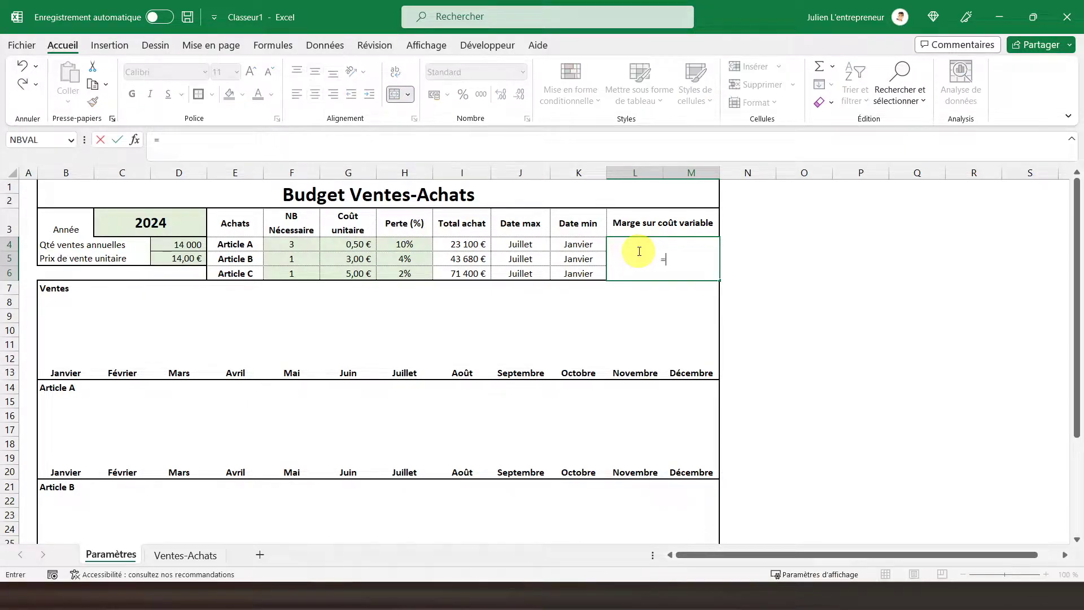
left_click(185, 555)
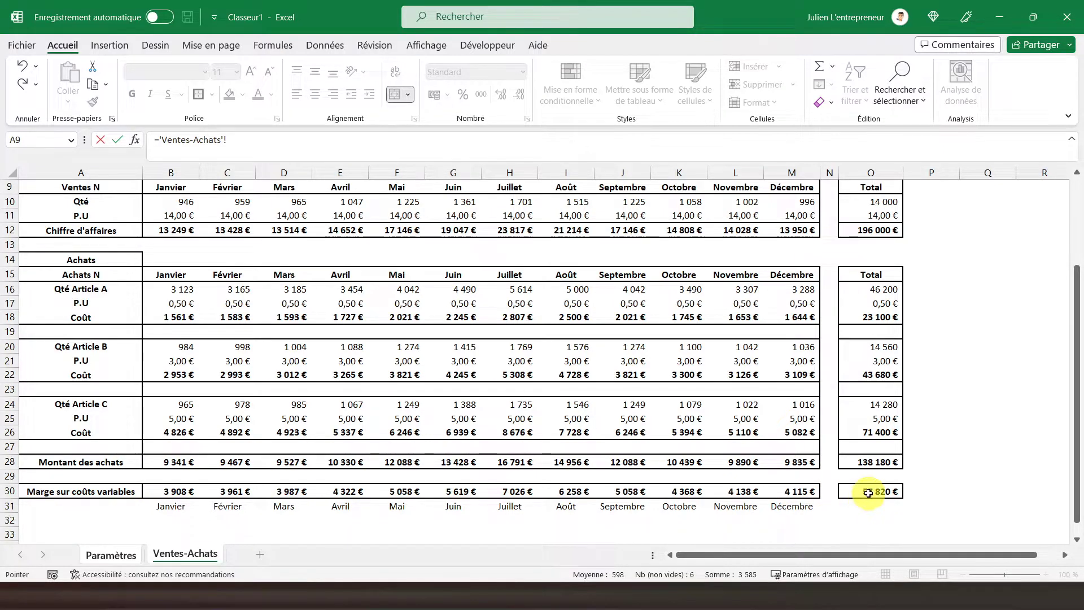
key("Return")
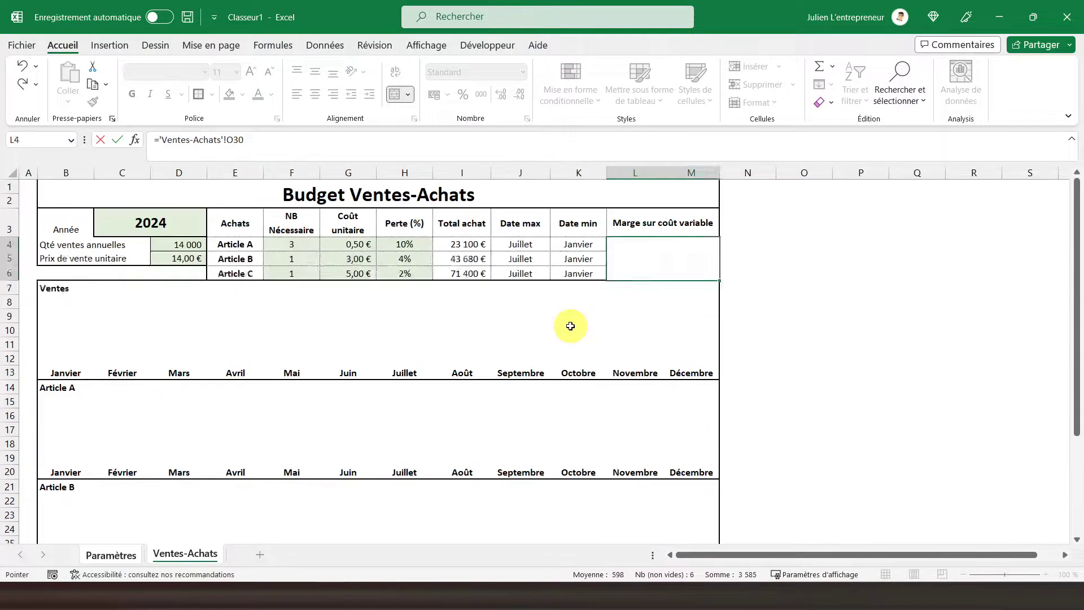
Format the margin in L4 as euro accounting (Comptabilité), make it bold and enlarge its font to one size above 16
left_click(661, 254)
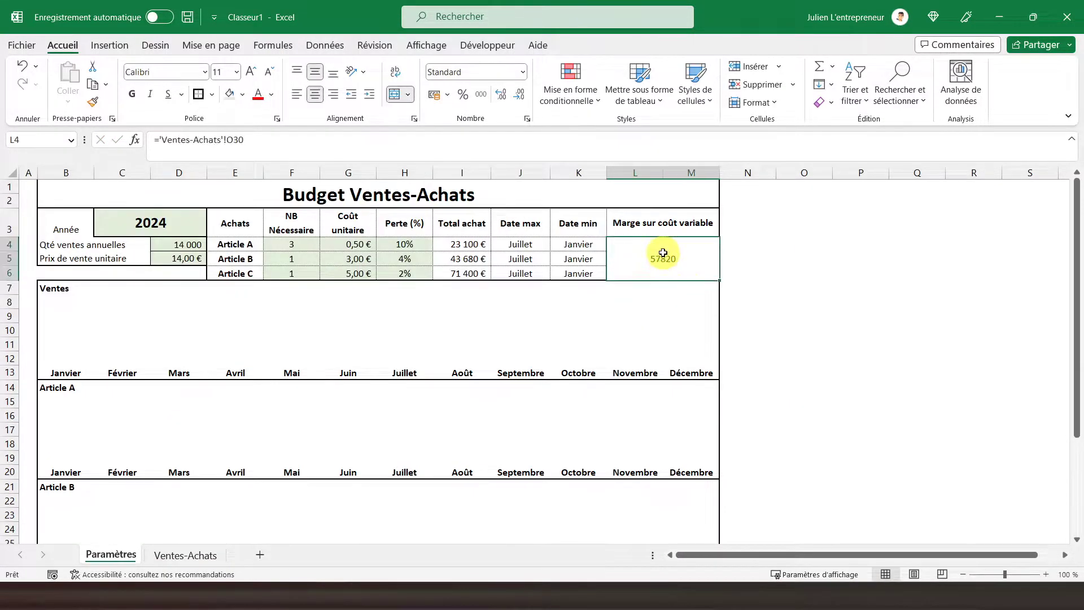
left_click(433, 94)
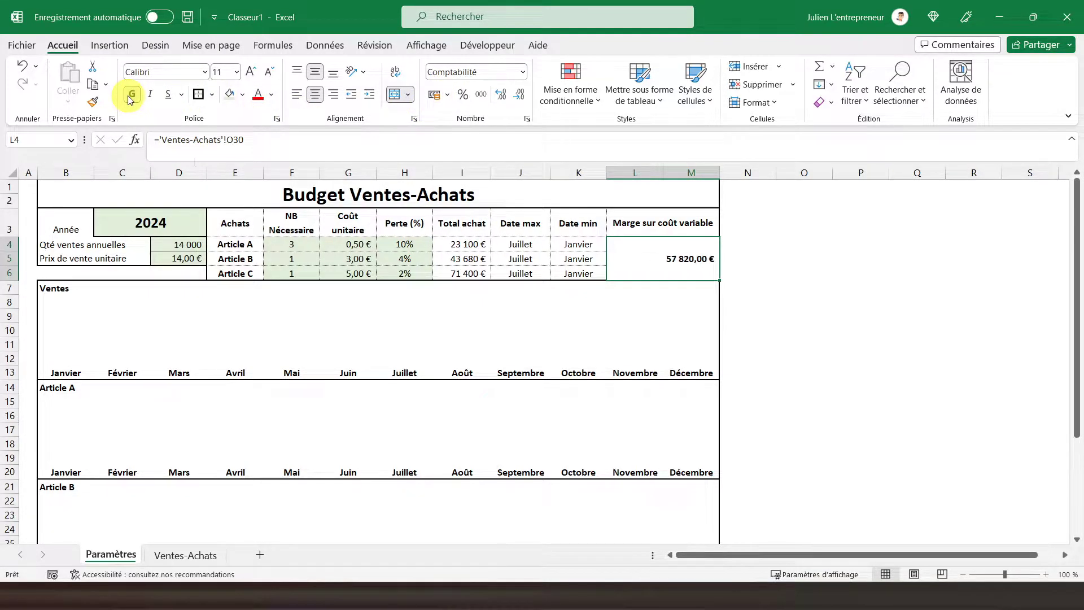
left_click(251, 73)
left_click(251, 73)
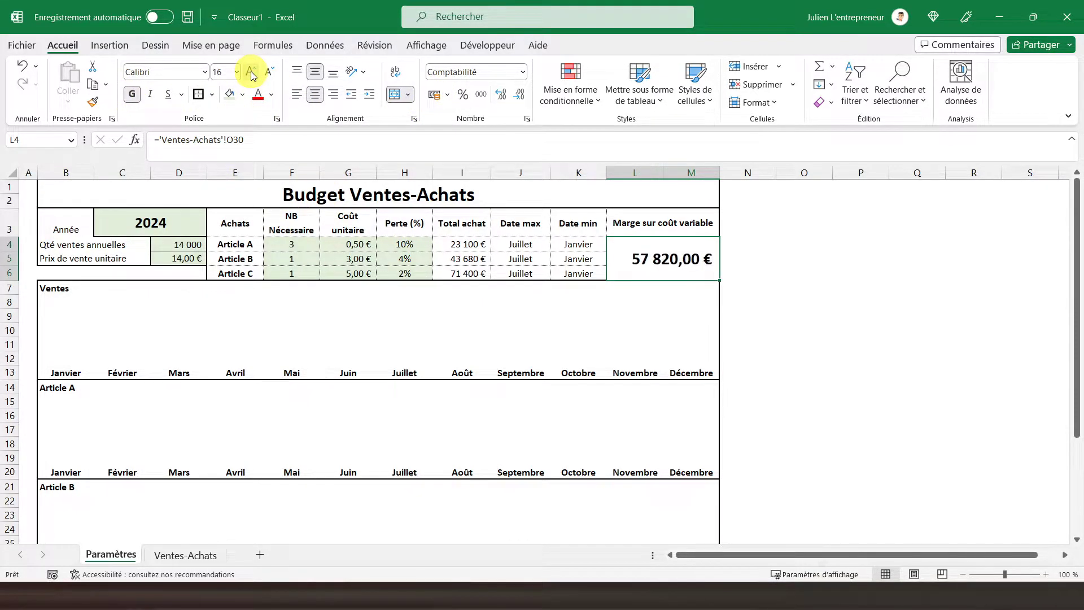
left_click(251, 72)
left_click(578, 259)
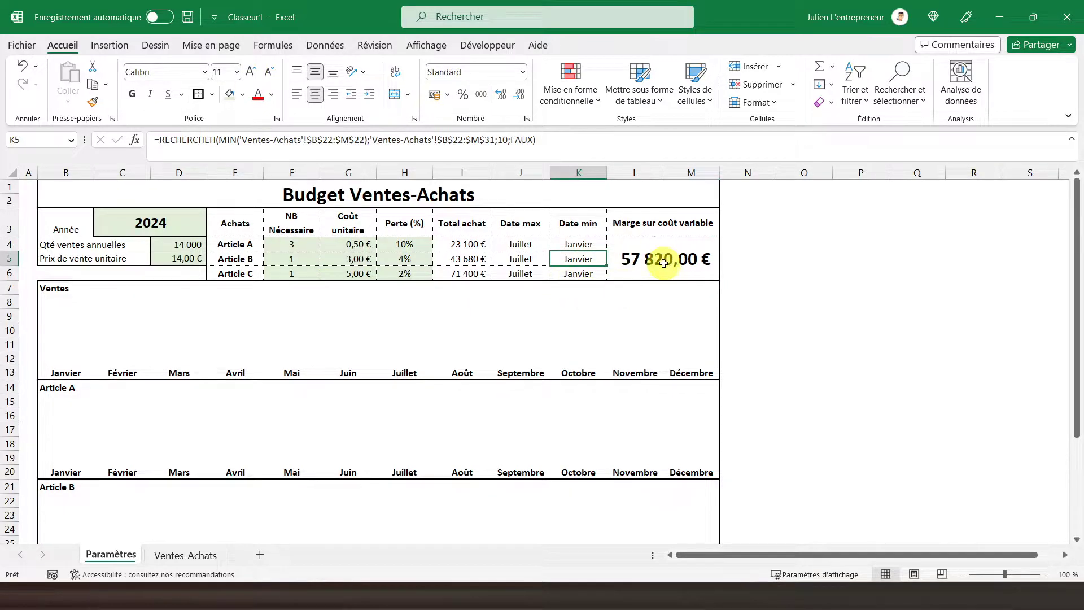
Link cell B12 above Janvier in the Ventes section to January's Chiffre d'affaires in 'Ventes-Achats'!B12
left_click(56, 287)
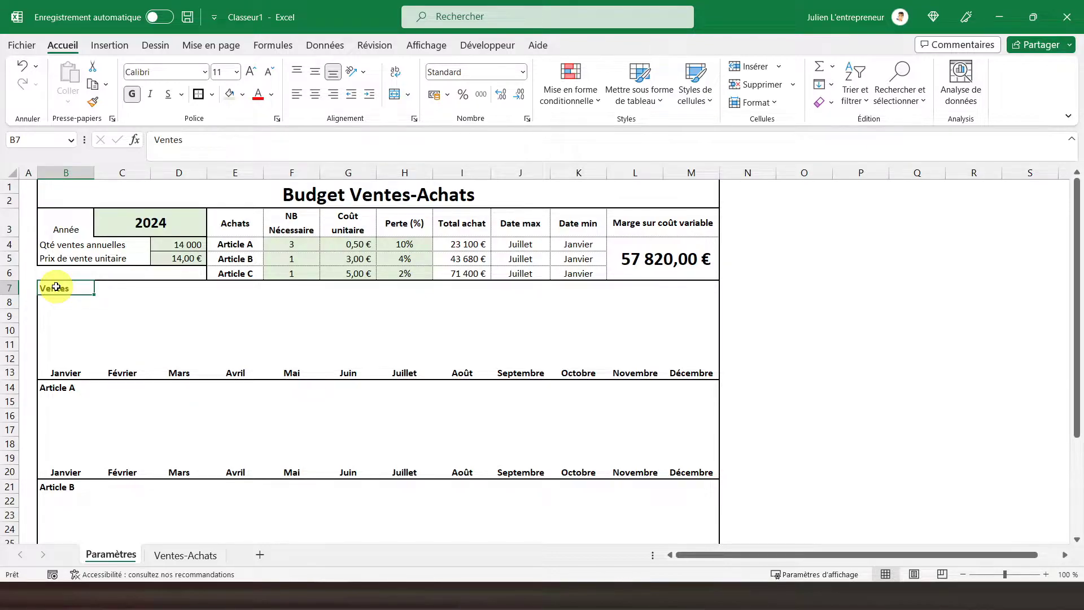
scroll(56, 287, "down", 1)
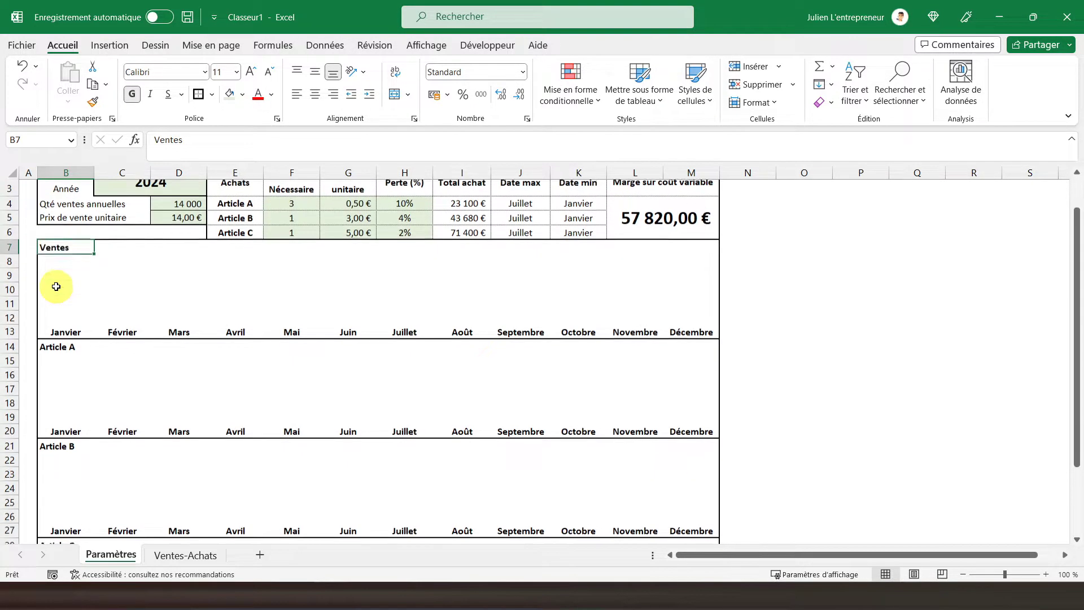
left_click(55, 315)
type("=")
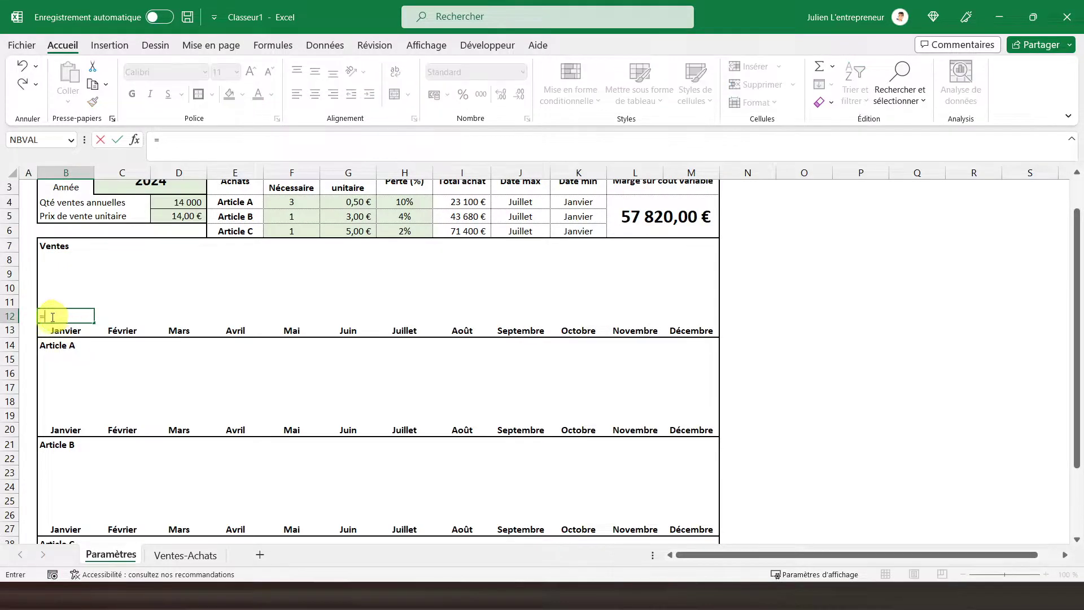
left_click(186, 555)
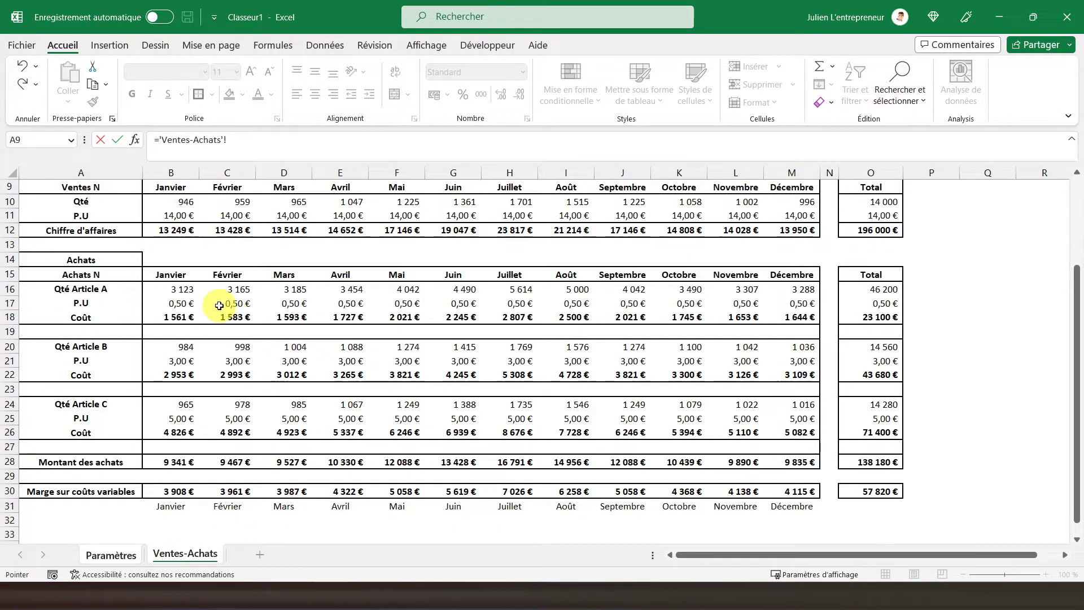
scroll(222, 305, "up", 1)
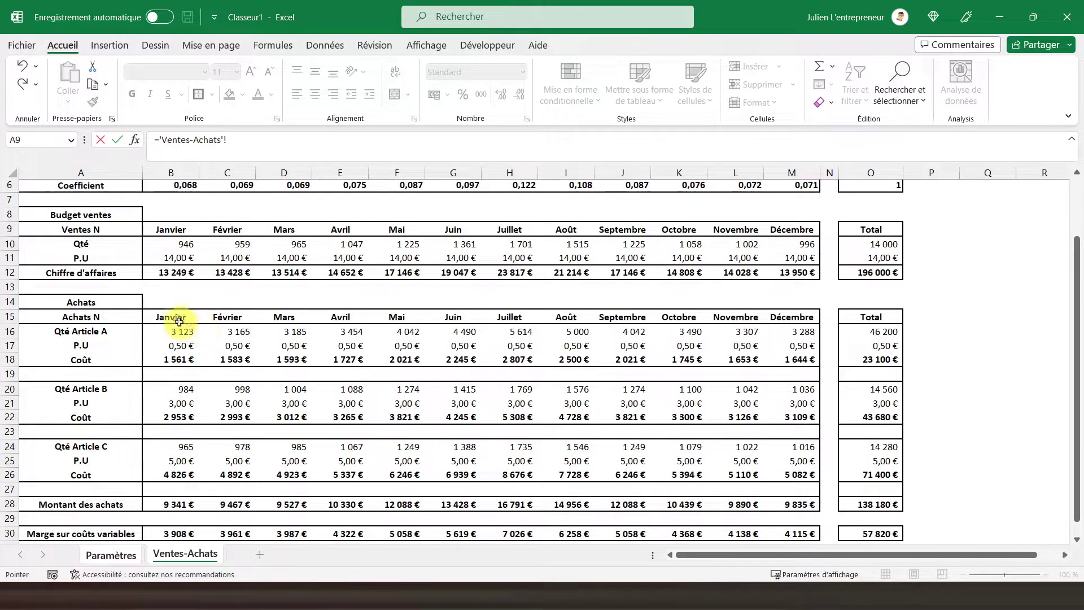
scroll(184, 296, "up", 1)
scroll(184, 296, "up", 1)
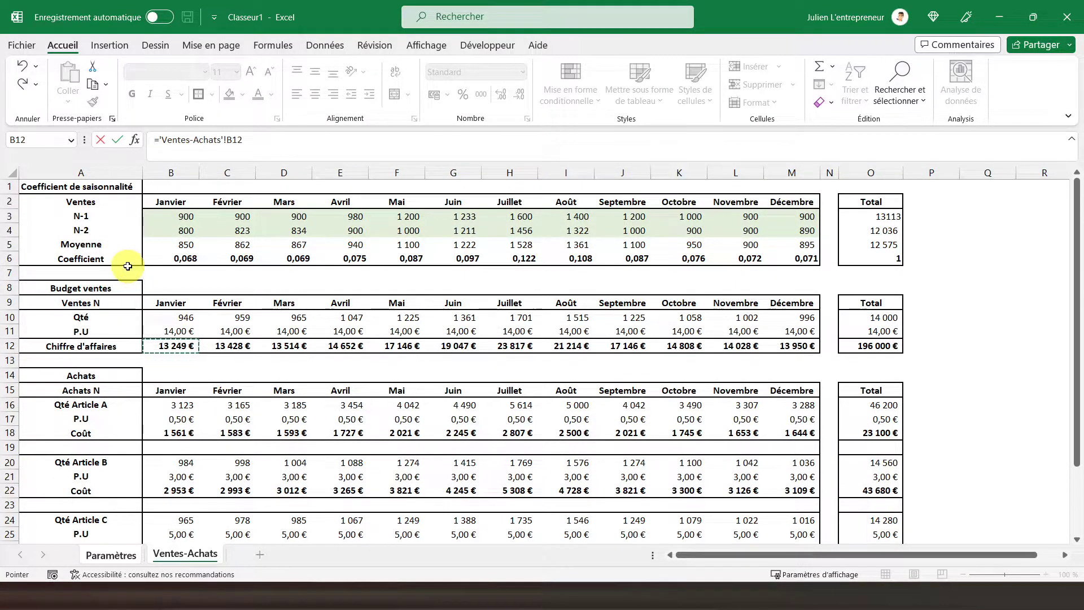
key("Return")
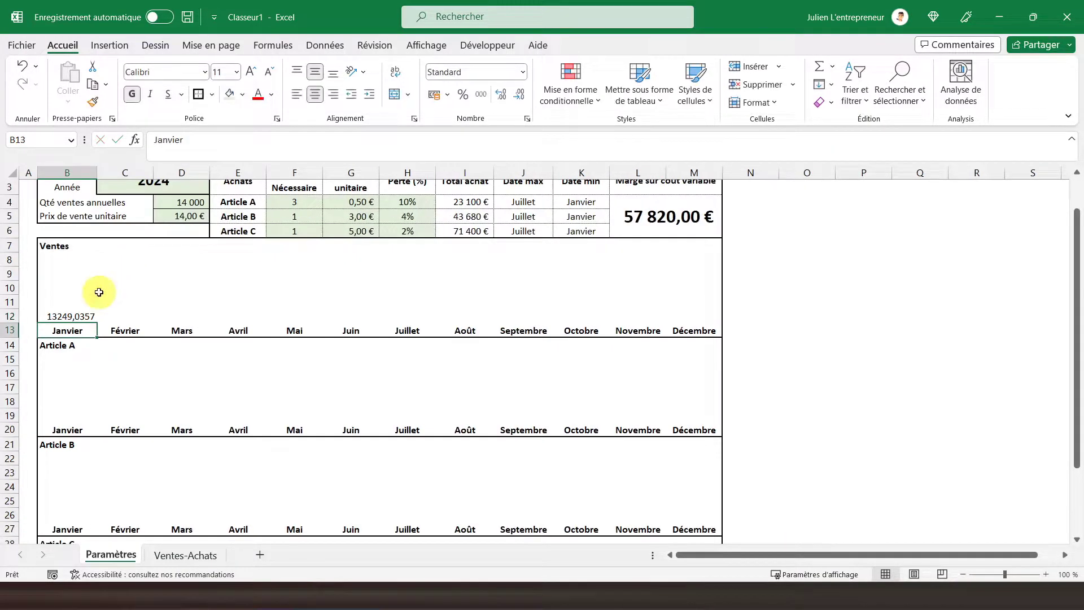
Copy January's sales formula in B12 and paste only the formula across February to December in C12:M12
right_click(65, 316)
left_click(113, 205)
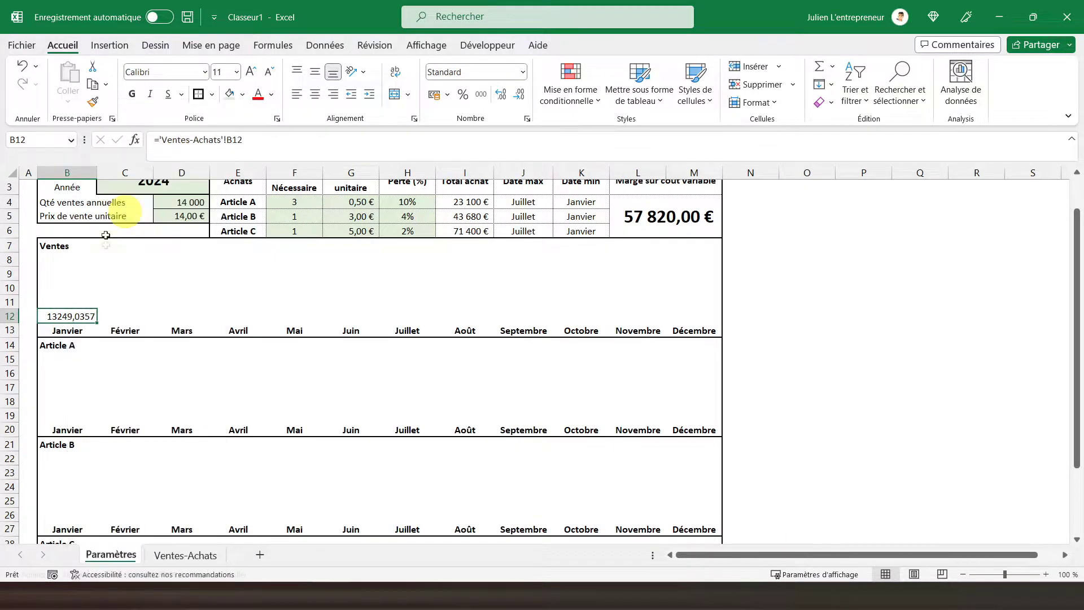
left_click_drag(121, 316, 681, 318)
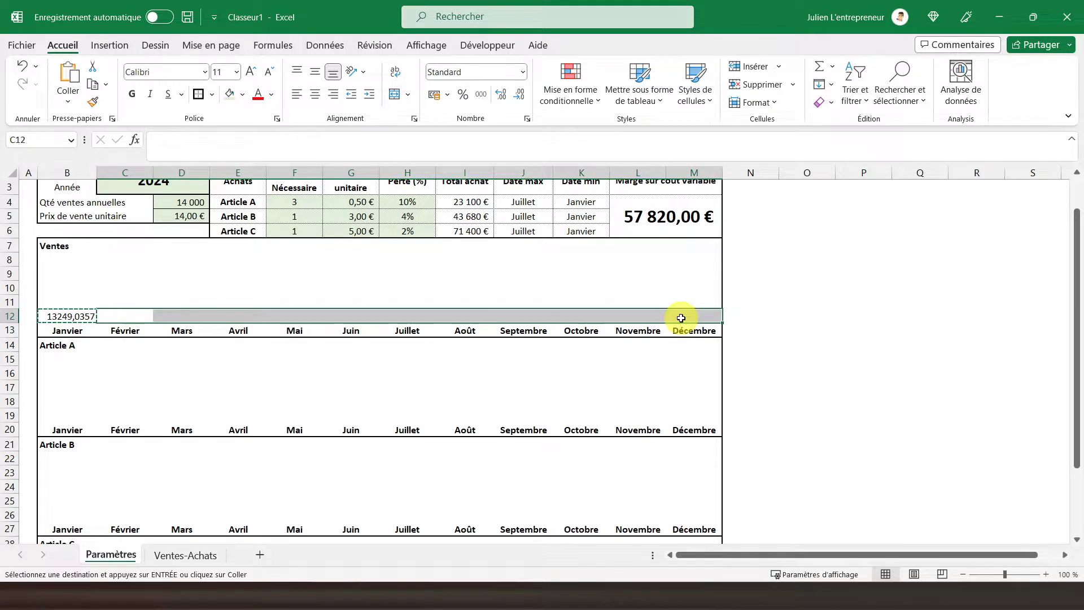
right_click(681, 318)
left_click(759, 250)
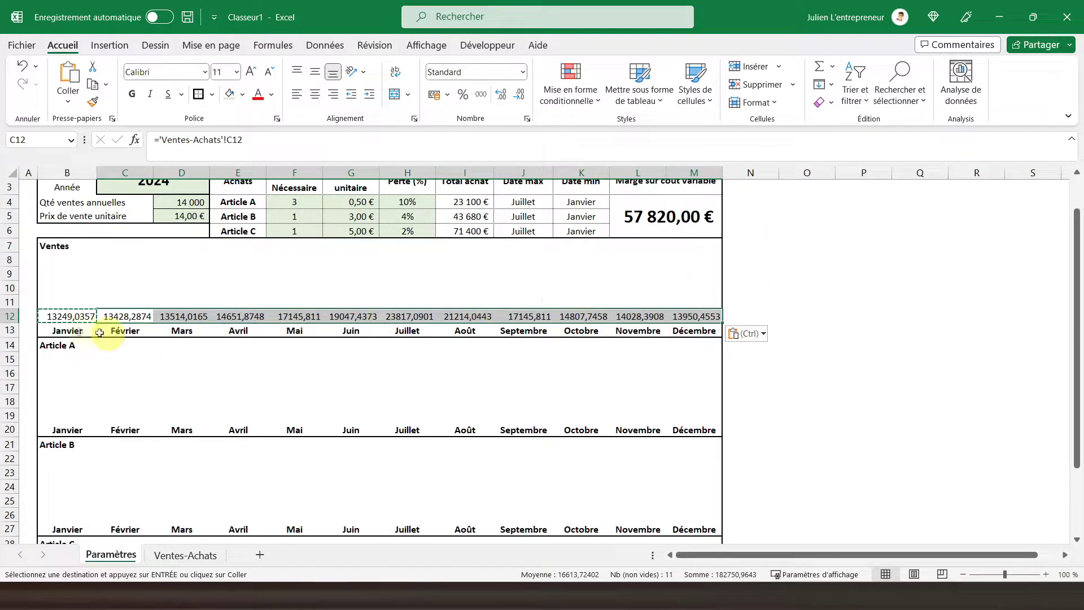
Format the monthly sales figures in B12:M12 as euro accounting (Comptabilité) with no decimals
left_click_drag(67, 316, 279, 318)
left_click_drag(643, 320, 693, 316)
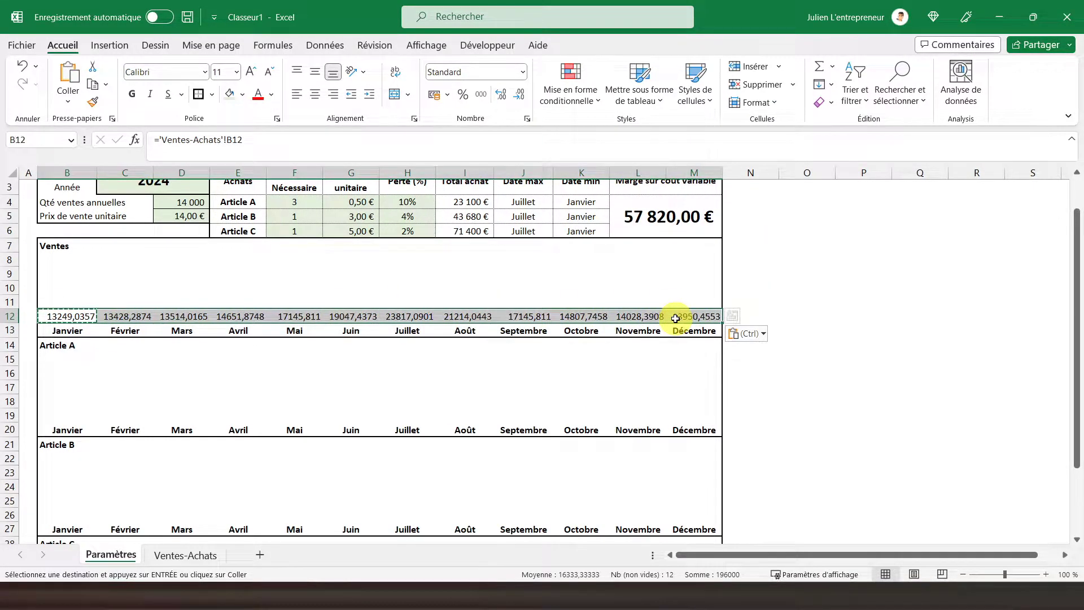
left_click(434, 95)
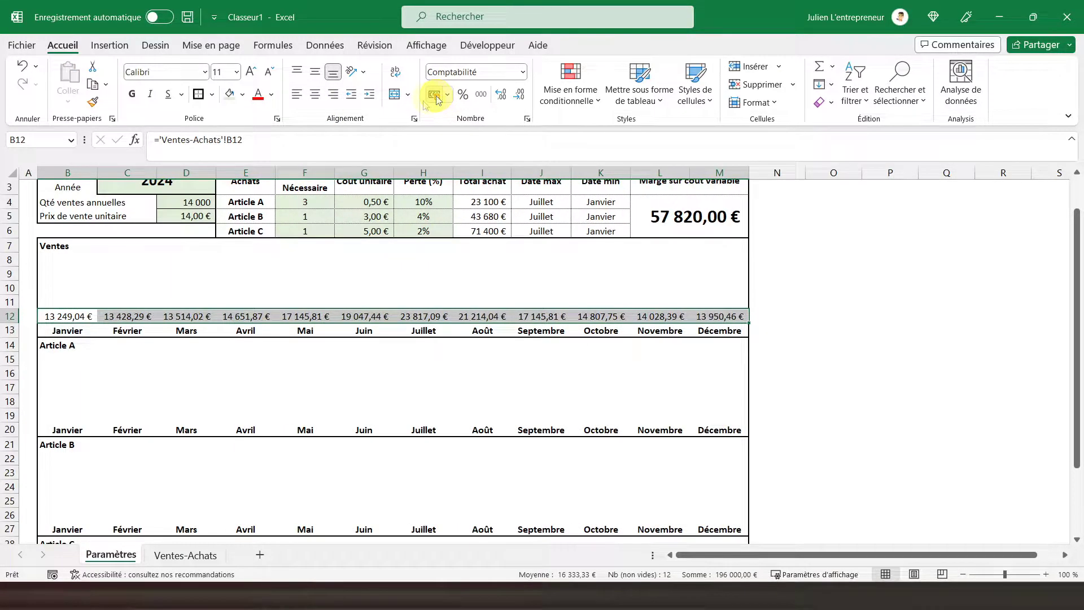
left_click(522, 97)
left_click(522, 97)
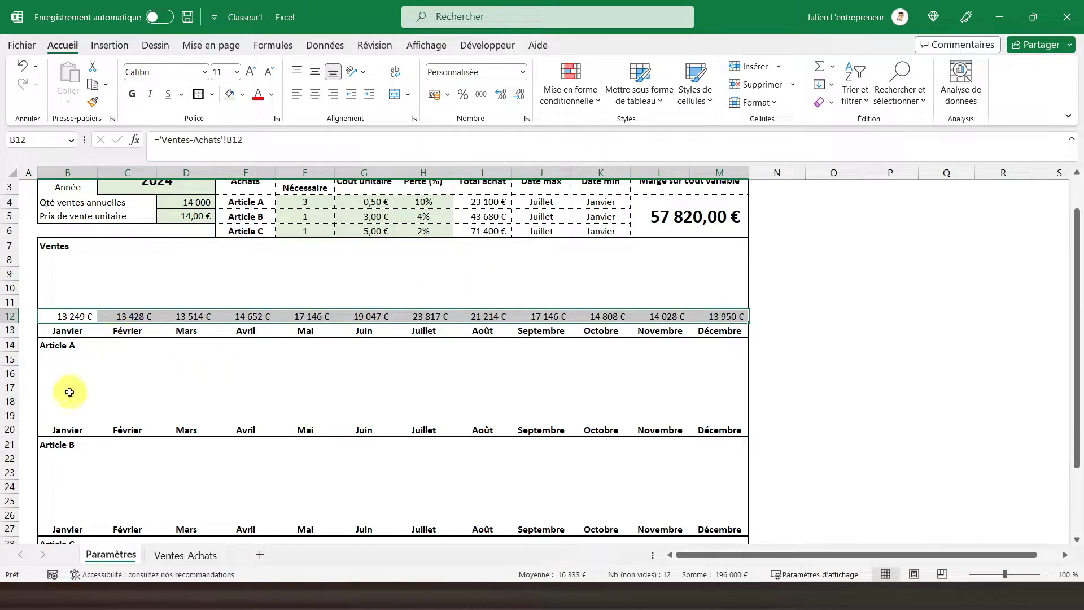
Link Article A's January cell B19 to 'Ventes-Achats'!B18 and paste its formula across C19:M19
left_click(59, 418)
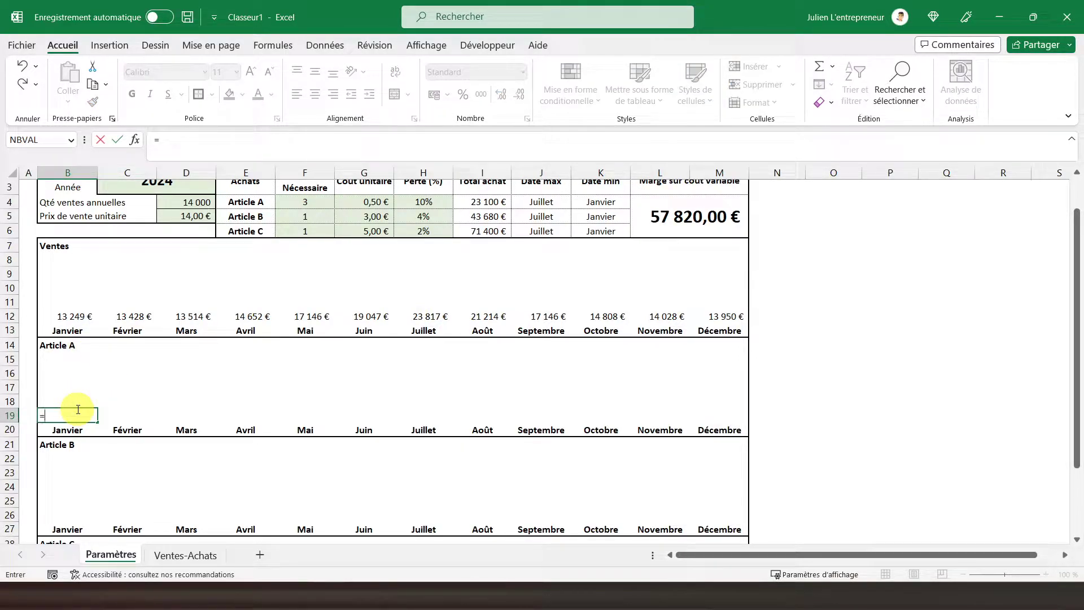
left_click(188, 553)
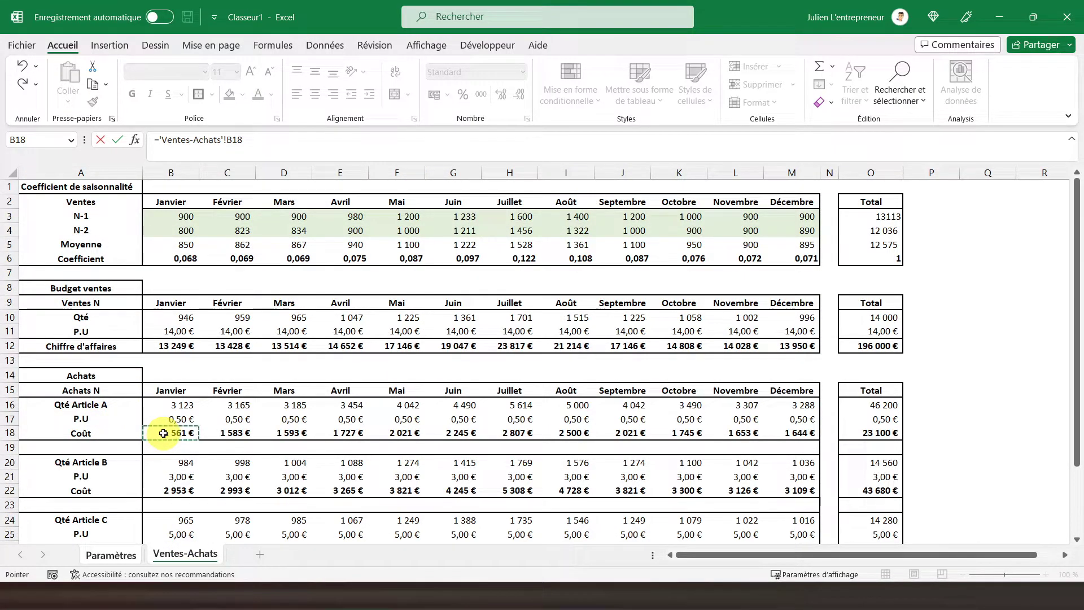
key("Return")
right_click(70, 416)
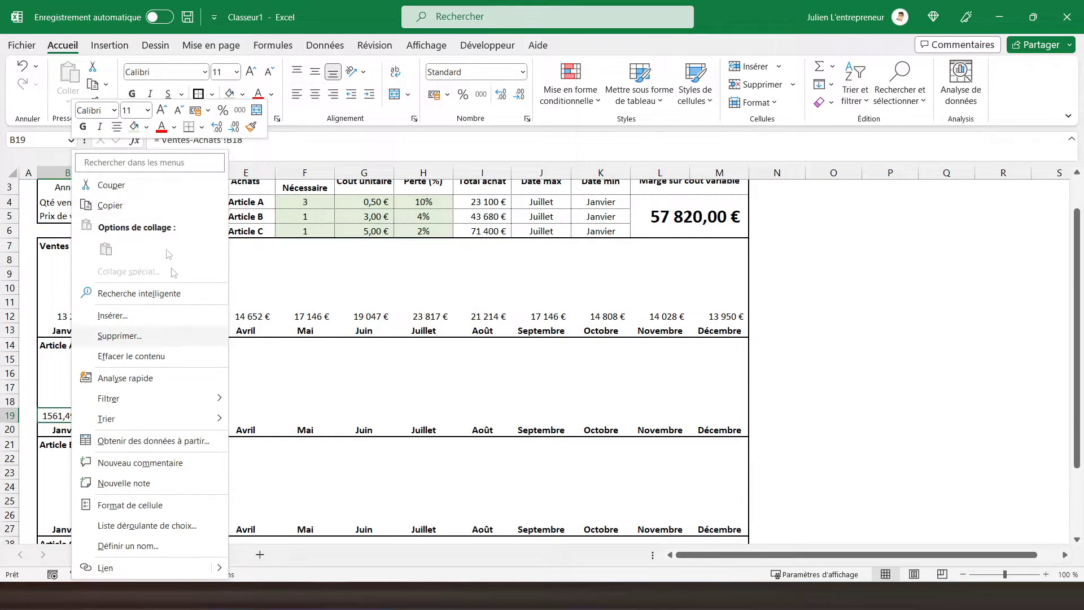
left_click(108, 206)
left_click_drag(115, 412, 709, 415)
right_click(709, 414)
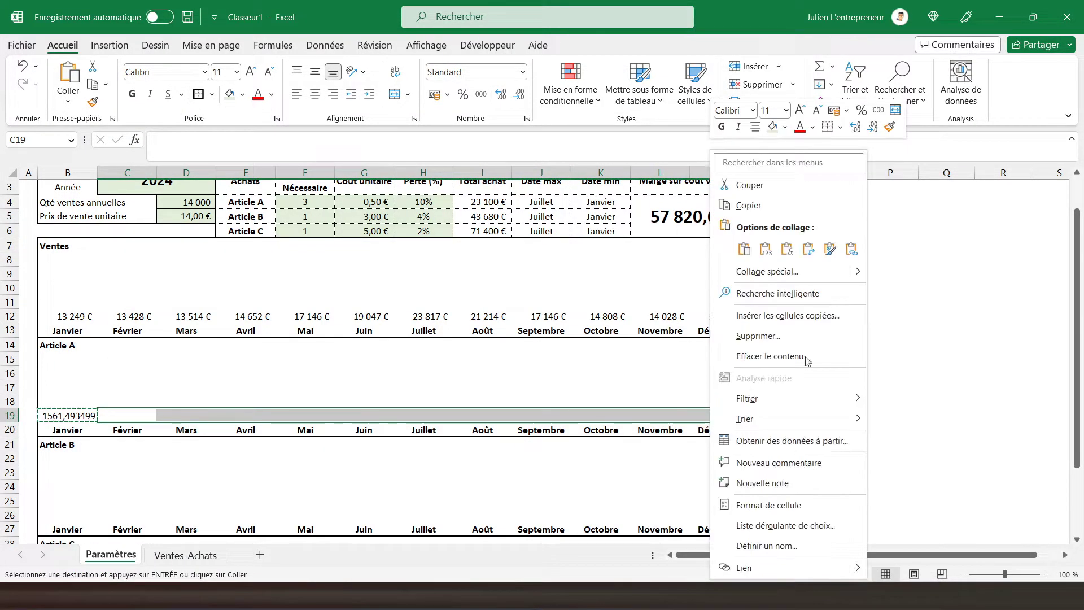
left_click(788, 253)
Format Article A's monthly costs in B19:M19 as euro accounting (Comptabilité) with no decimals
left_click_drag(50, 415, 708, 415)
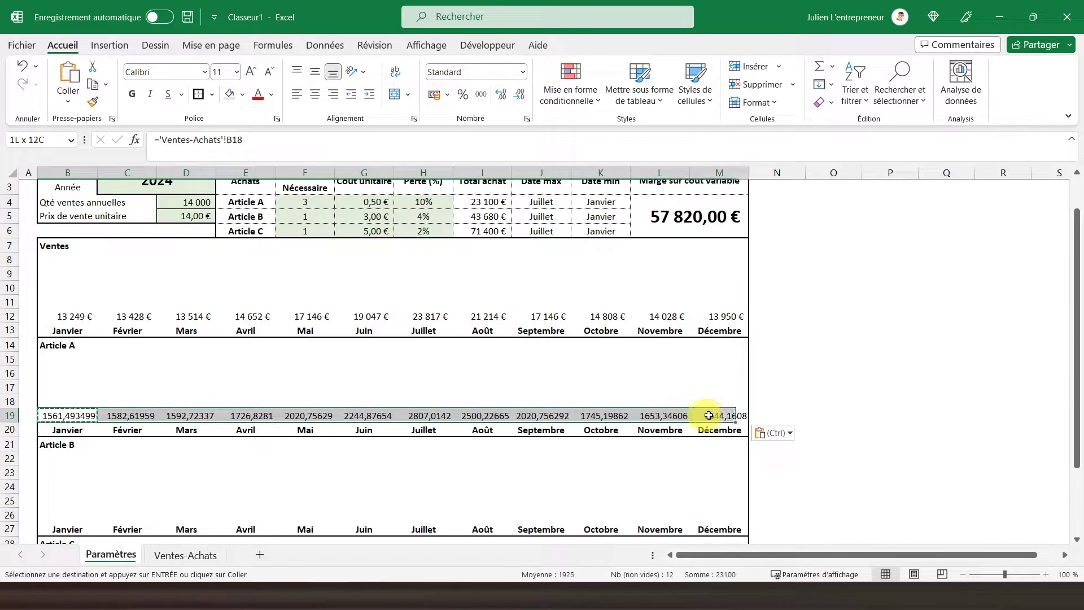
left_click(434, 94)
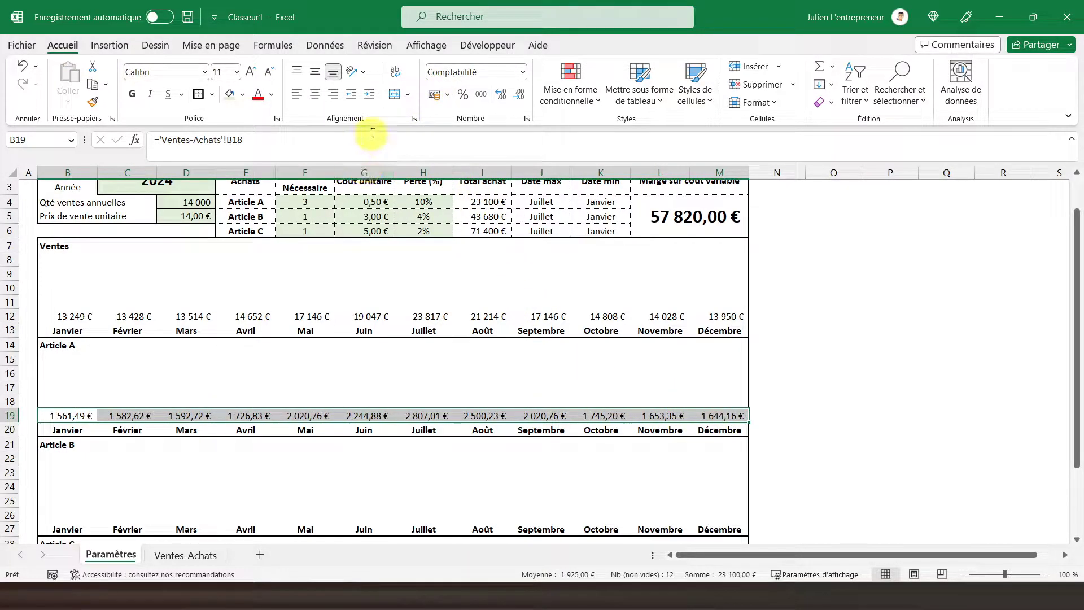
left_click(518, 94)
left_click(518, 94)
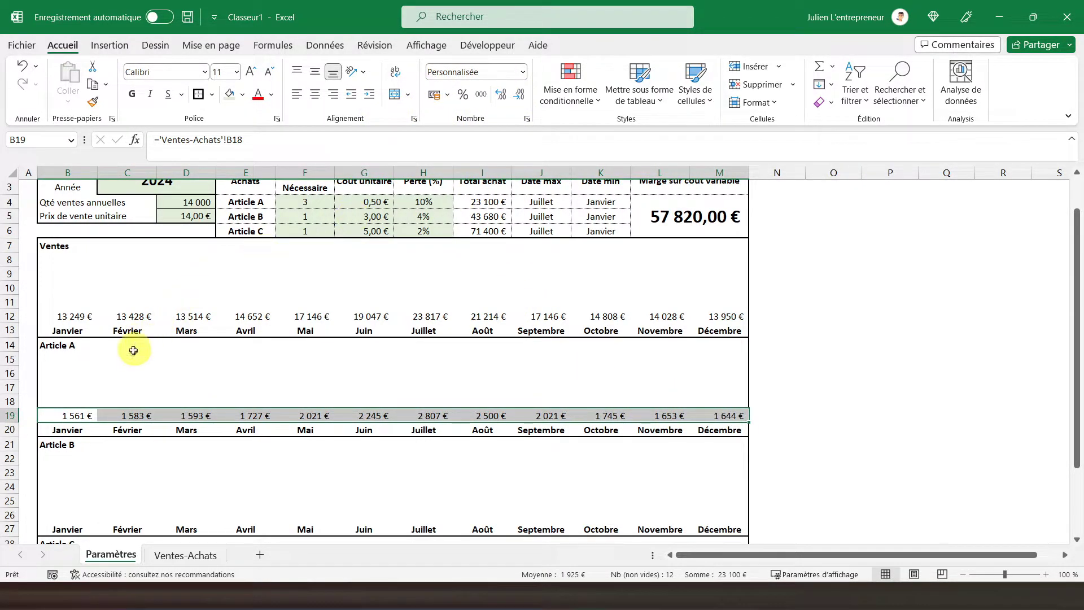
Link cell B26 above Janvier in the Article B section to January's Coût in 'Ventes-Achats'!B22
scroll(133, 350, "down", 4)
left_click(61, 341)
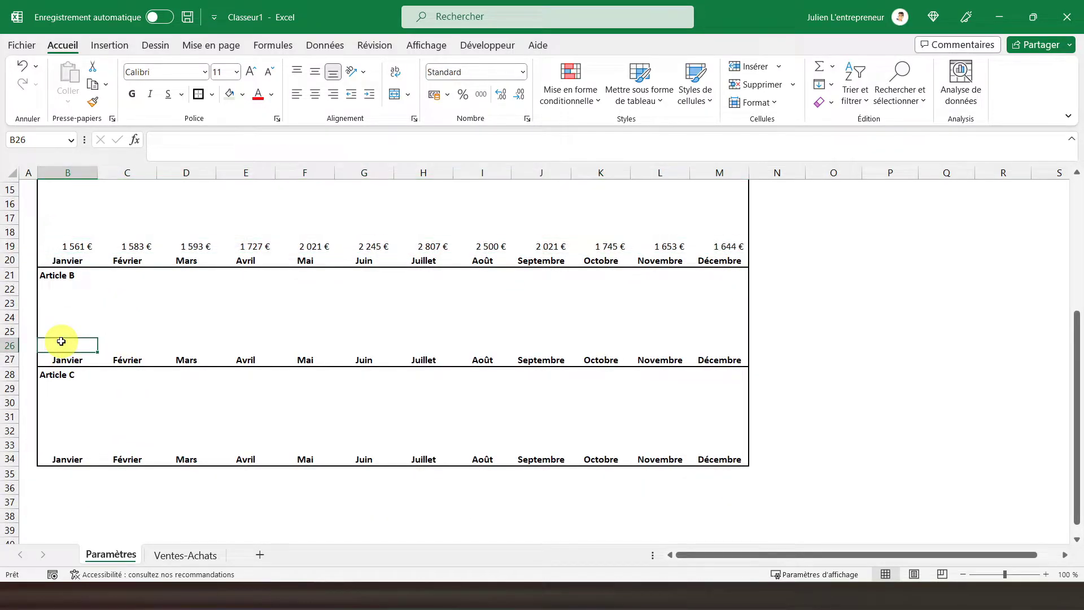
type("=")
left_click(185, 555)
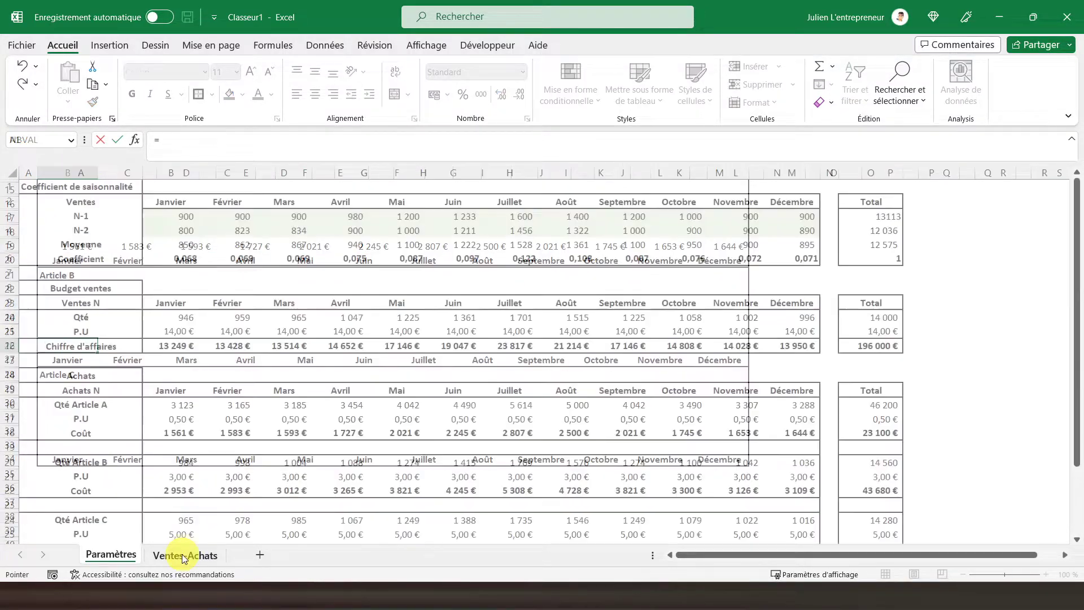
scroll(159, 410, "down", 2)
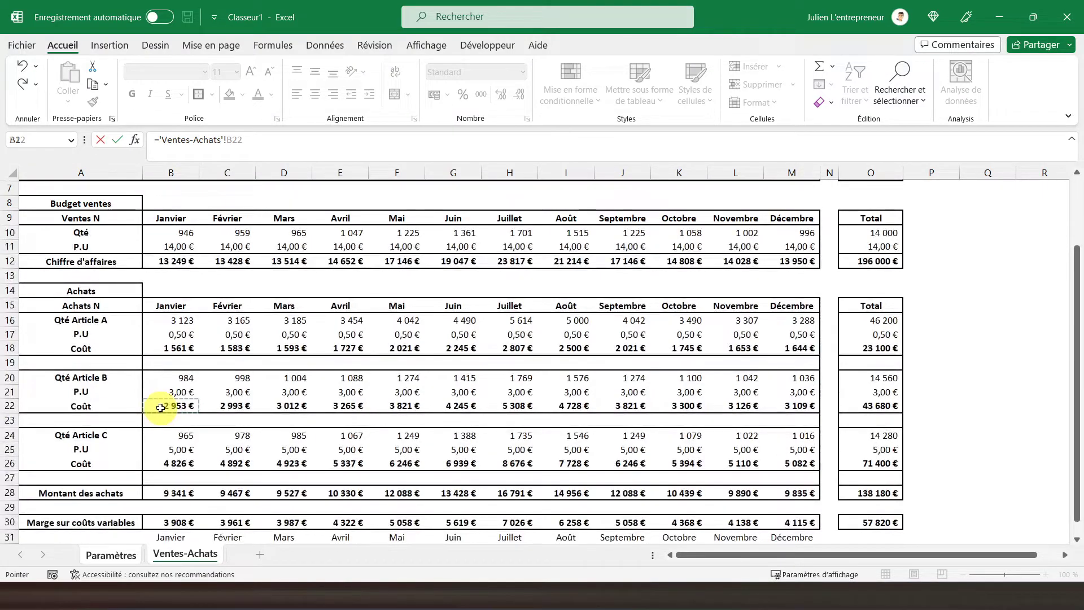
key("Return")
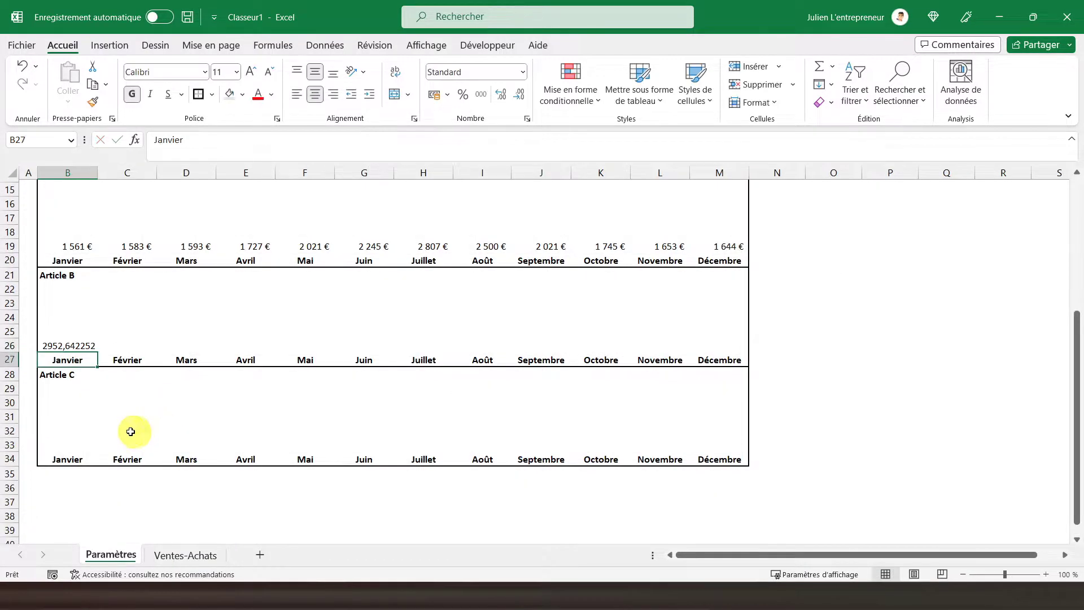
Link cell B33 above Janvier in the Article C section to January's Coût in 'Ventes-Achats'!B26
left_click(66, 446)
type("=")
left_click(178, 555)
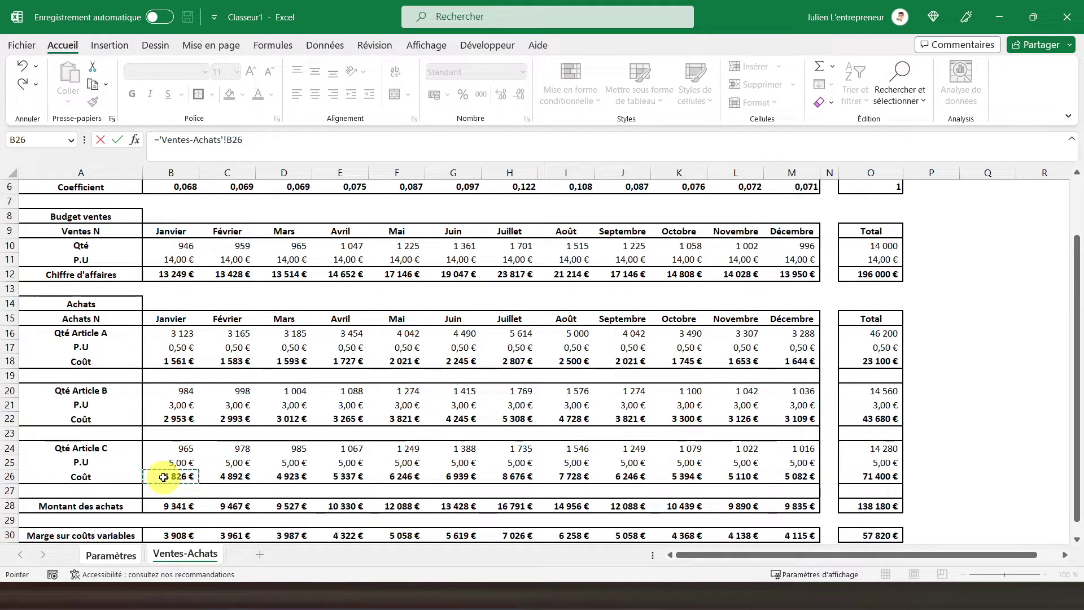
key("Return")
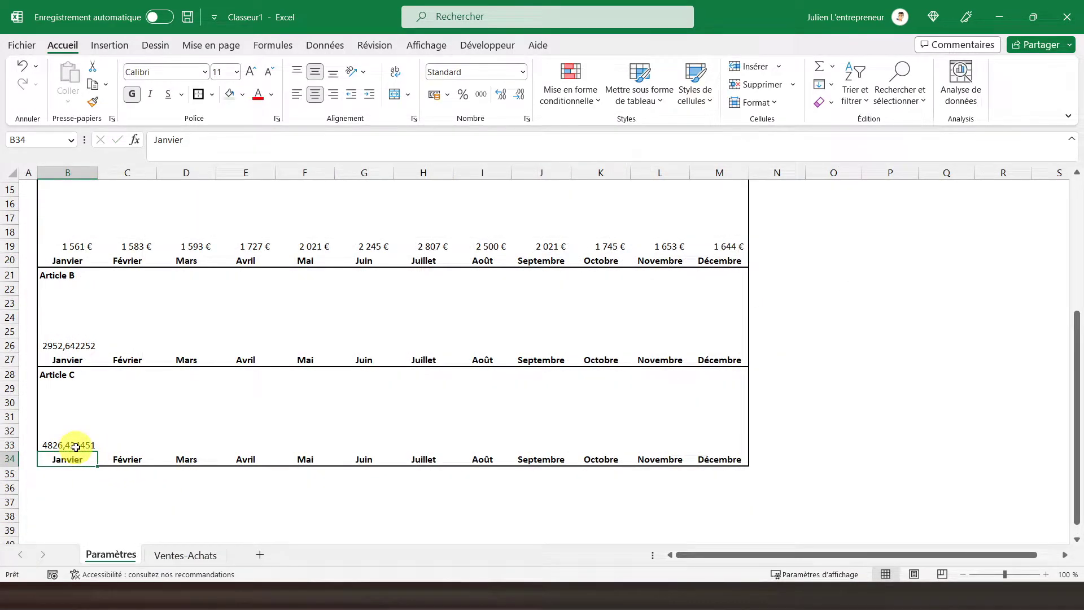
Copy Article C's January formula in B33 and paste only the formula across C33:M33
right_click(76, 446)
left_click(130, 78)
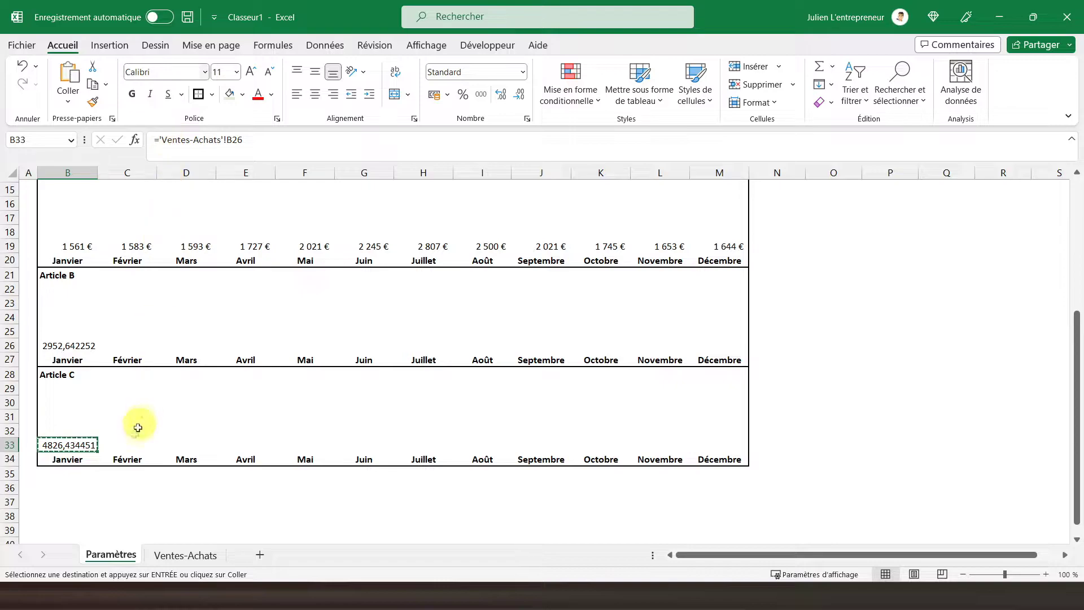
left_click_drag(119, 445, 709, 446)
right_click(710, 447)
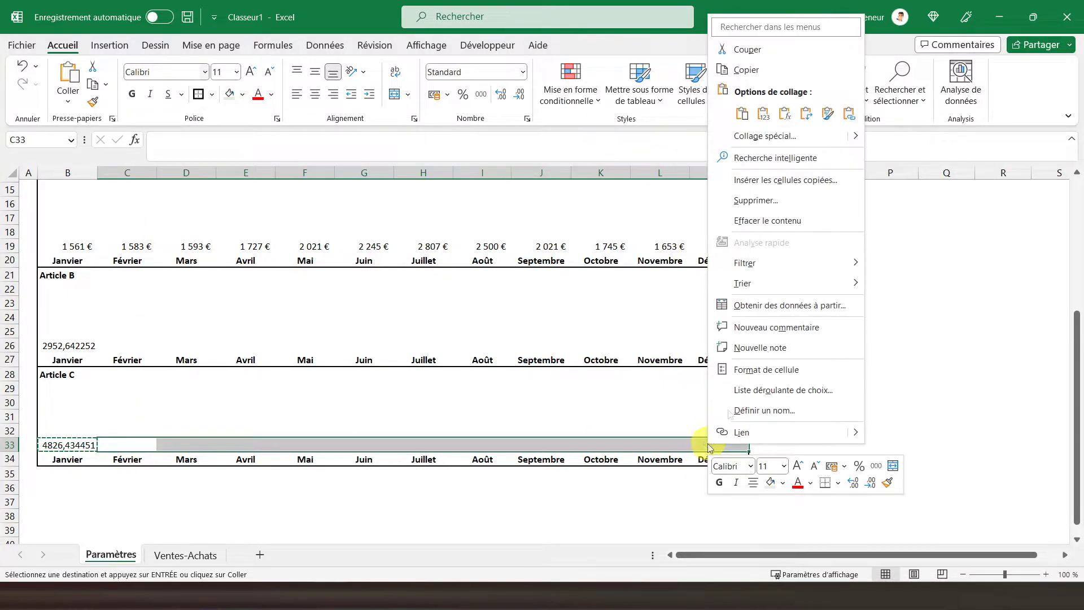
left_click(784, 113)
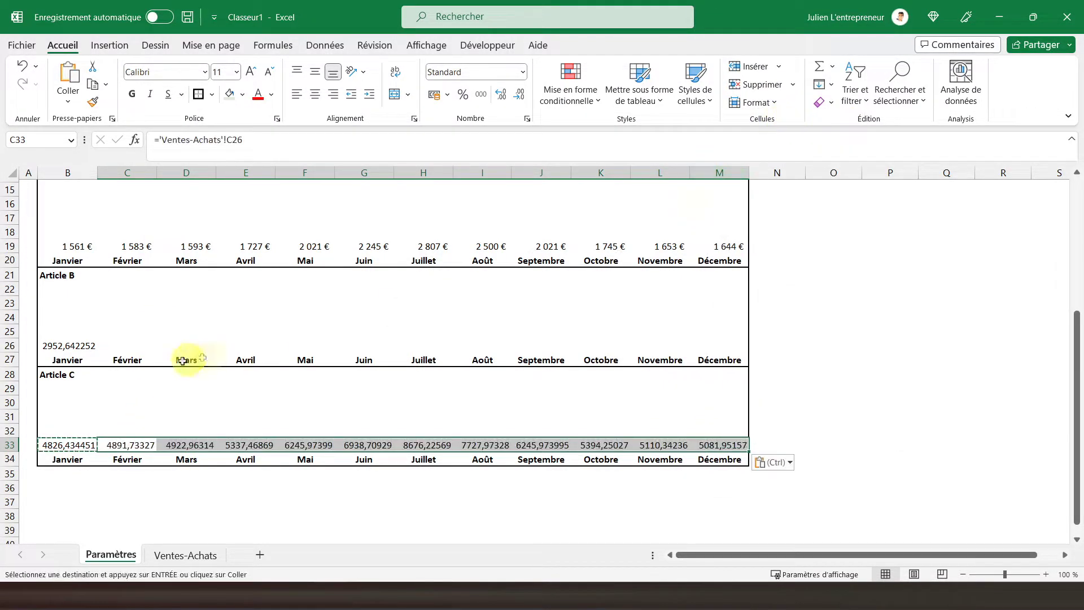
Copy Article B's January formula in B26 and paste only the formula across C26:M26
right_click(51, 356)
right_click(52, 348)
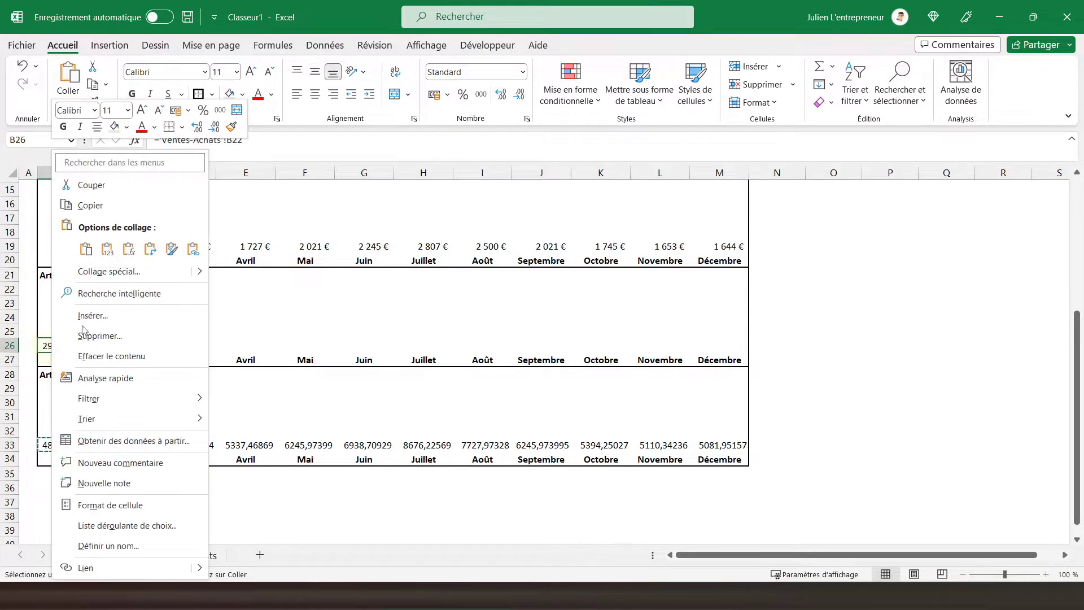
left_click(129, 212)
left_click_drag(113, 347, 711, 341)
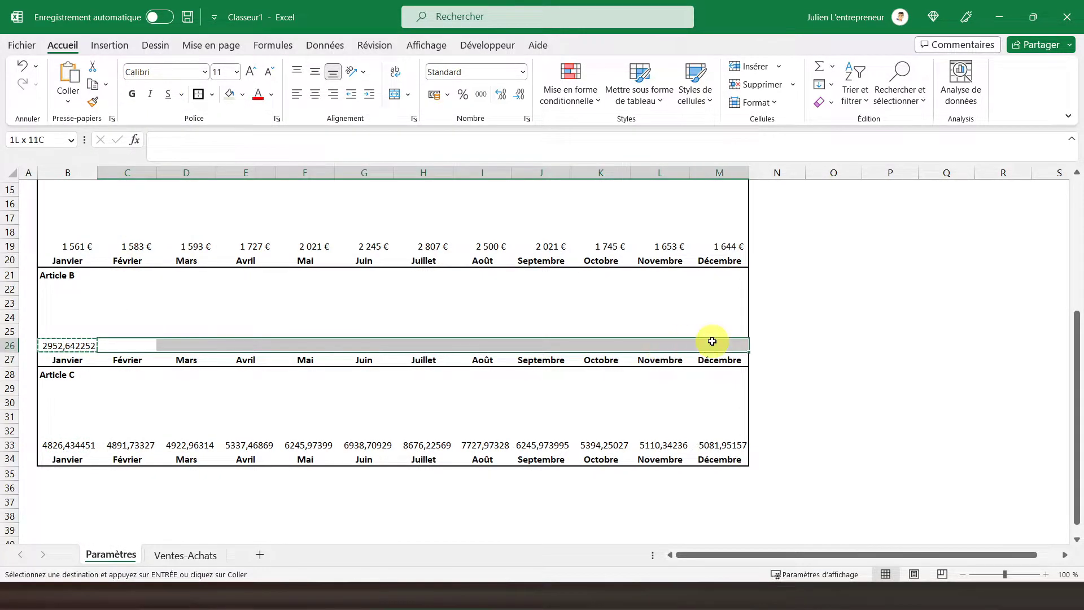
right_click(712, 341)
left_click(796, 250)
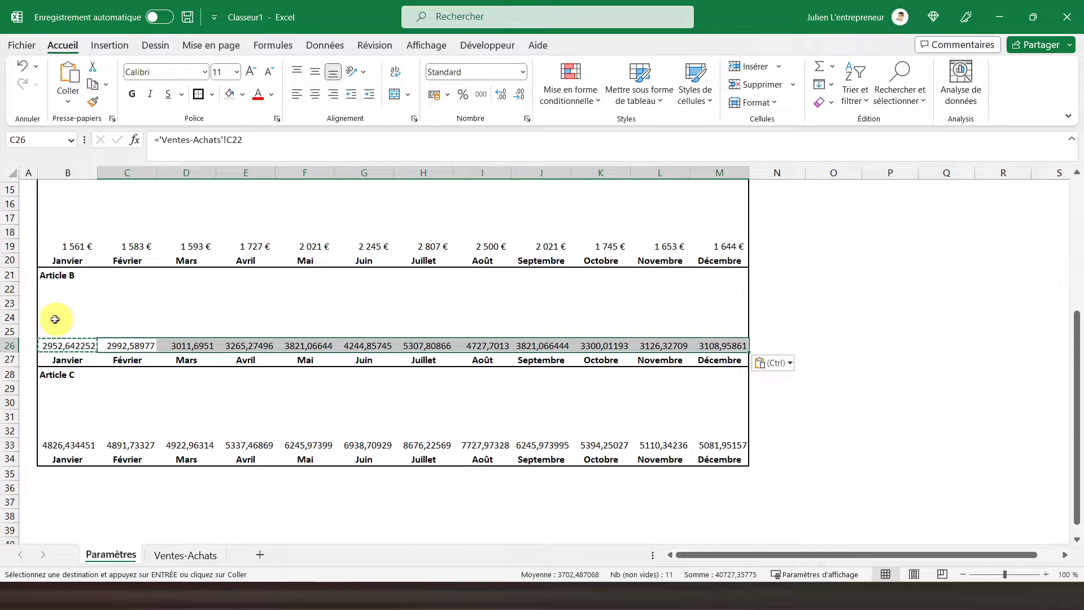
Format the monthly costs of Article B in B26:M26 and Article C in B33:M33 as euro accounting with no decimals
left_click_drag(73, 348, 700, 345)
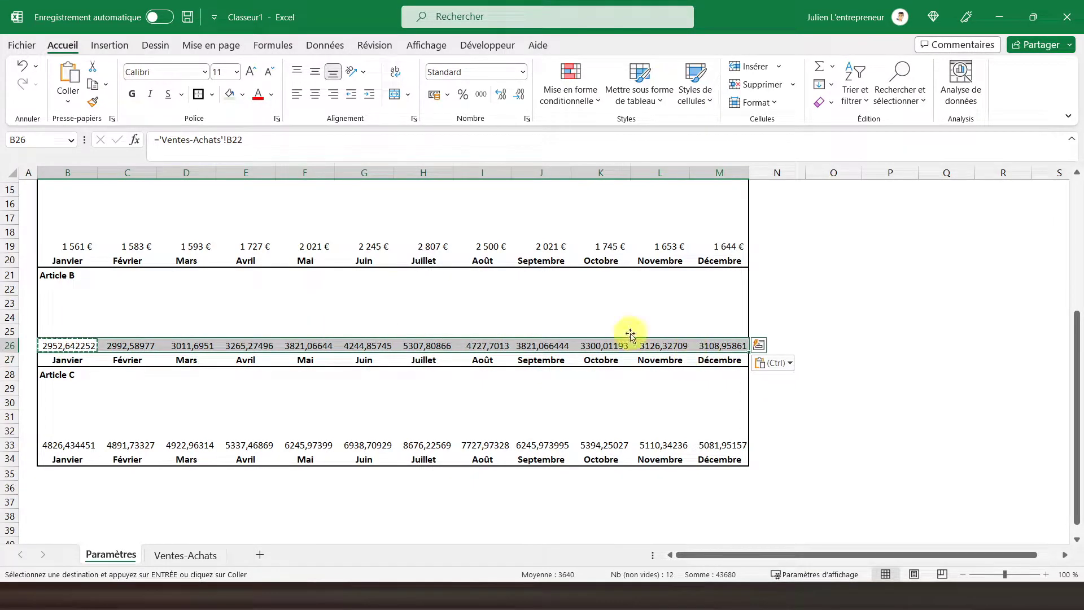
left_click(433, 96)
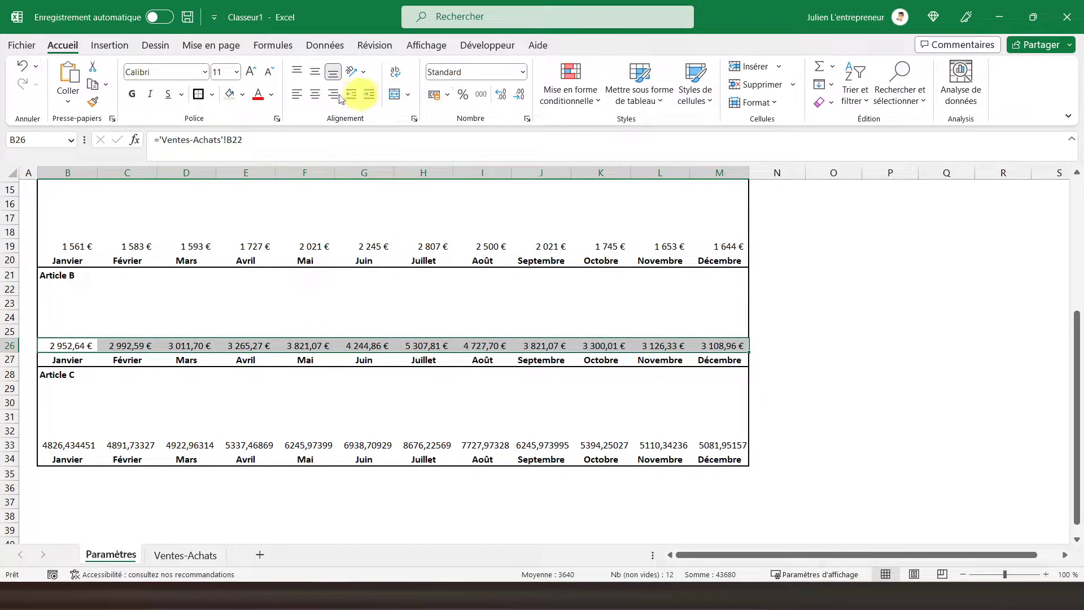
left_click(518, 95)
left_click(519, 95)
left_click_drag(62, 446, 706, 446)
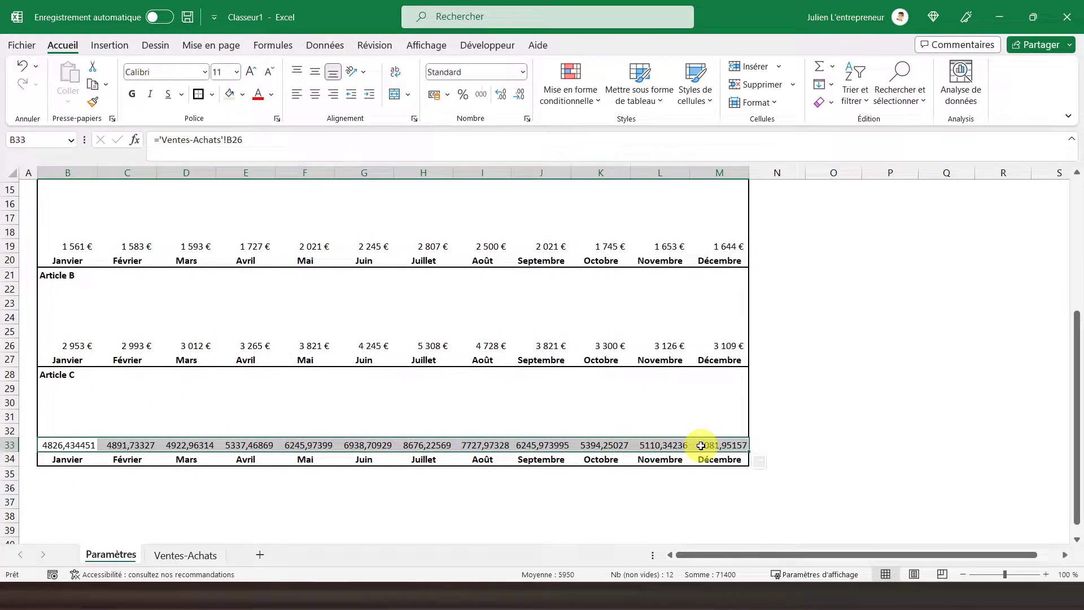
left_click(434, 94)
left_click(519, 94)
left_click(519, 95)
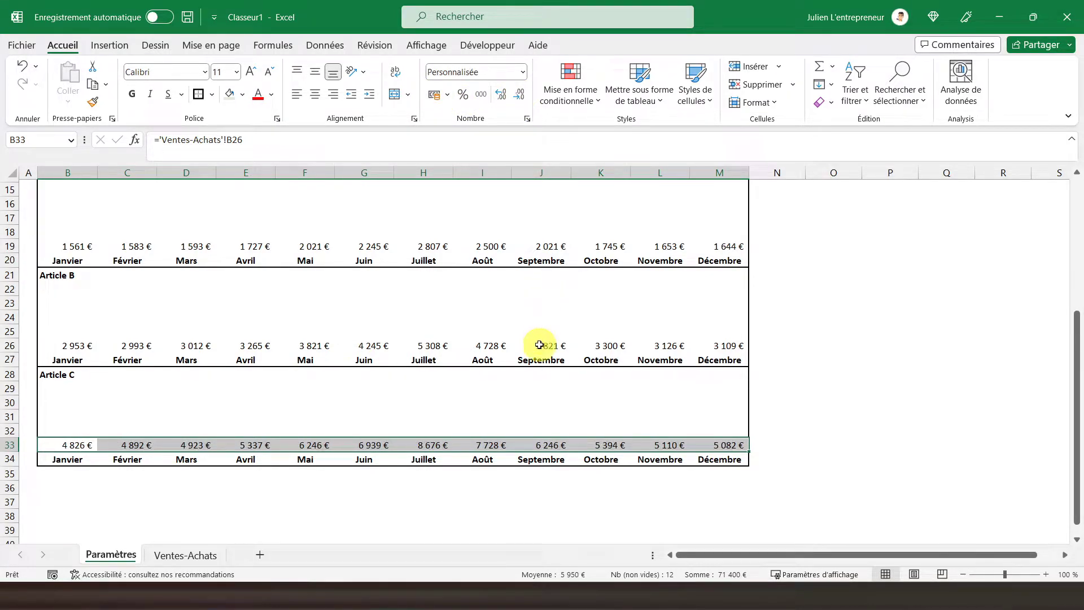
Check the column width of empty column O on the Paramètres sheet without changing it
scroll(542, 347, "up", 4)
scroll(539, 344, "up", 1)
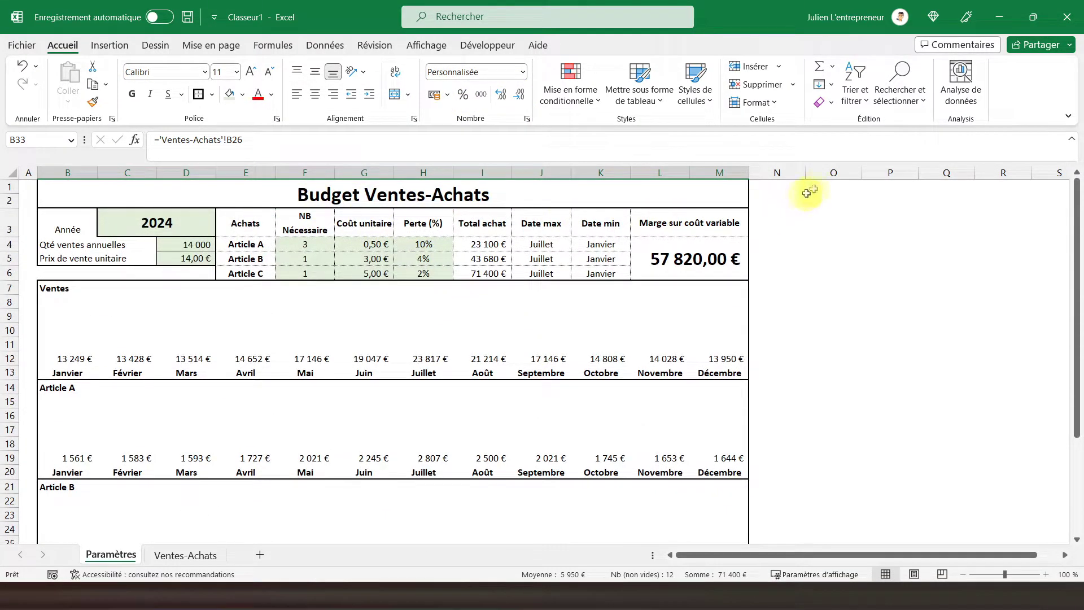
left_click(825, 173)
right_click(825, 173)
left_click(856, 402)
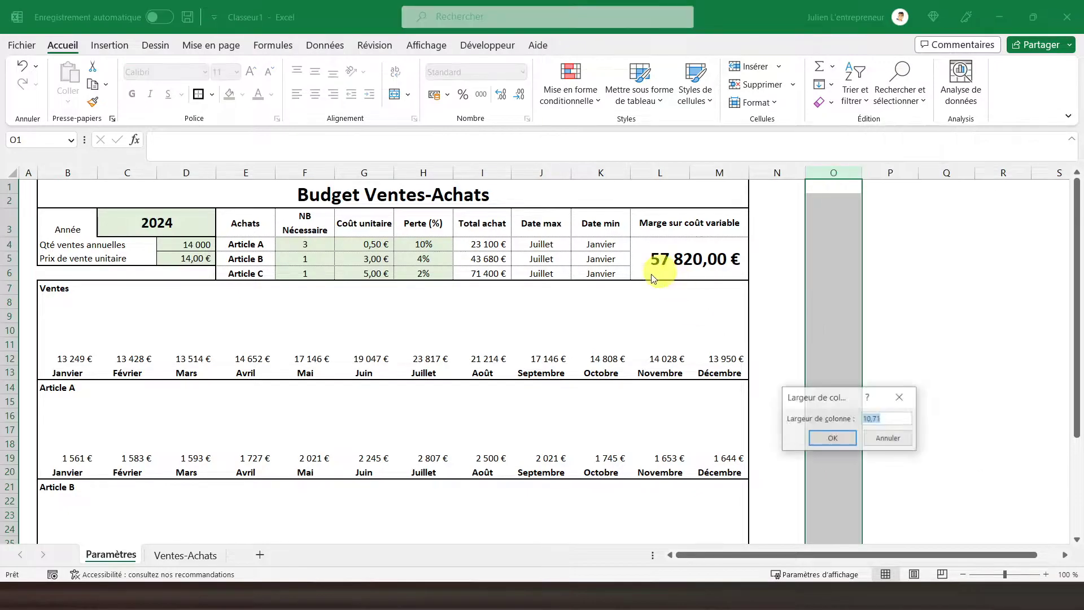
left_click(901, 397)
Set the width of columns B to M to 10,71
left_click_drag(69, 174, 712, 173)
right_click(713, 174)
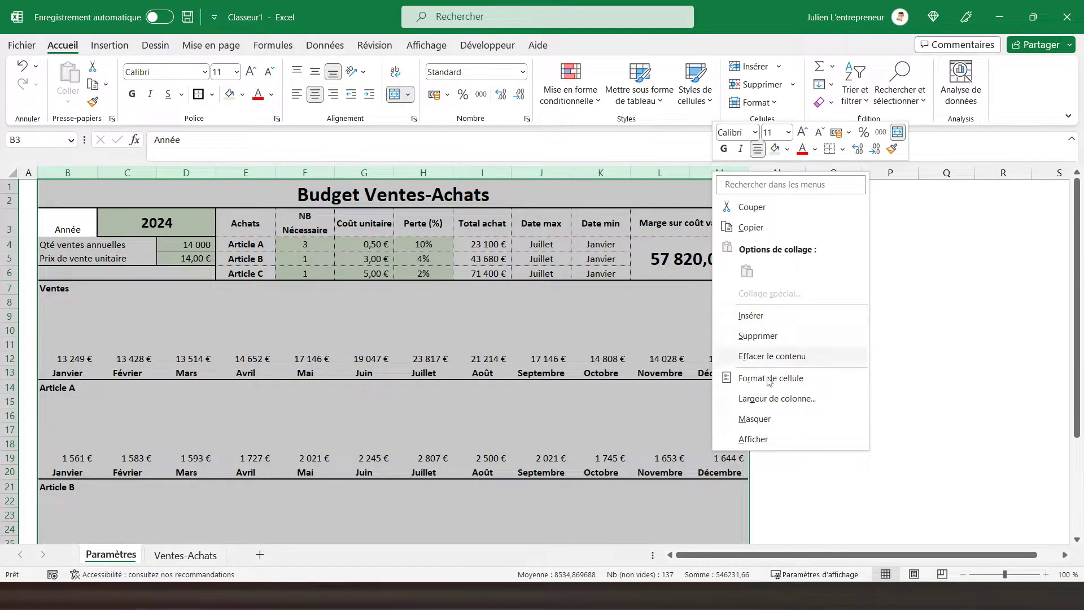
left_click(757, 398)
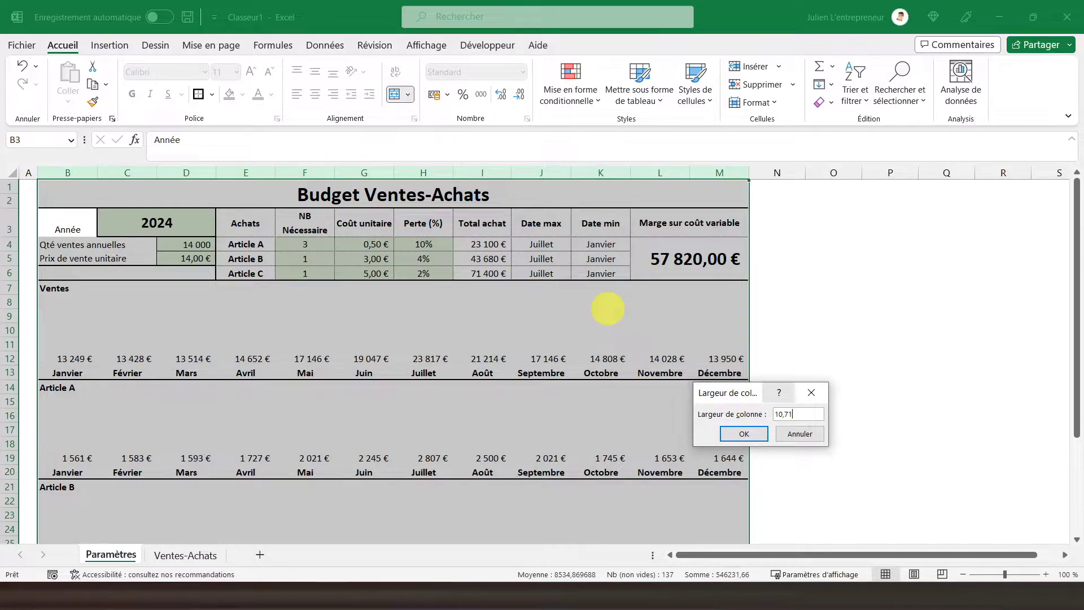
key("Return")
left_click(344, 315)
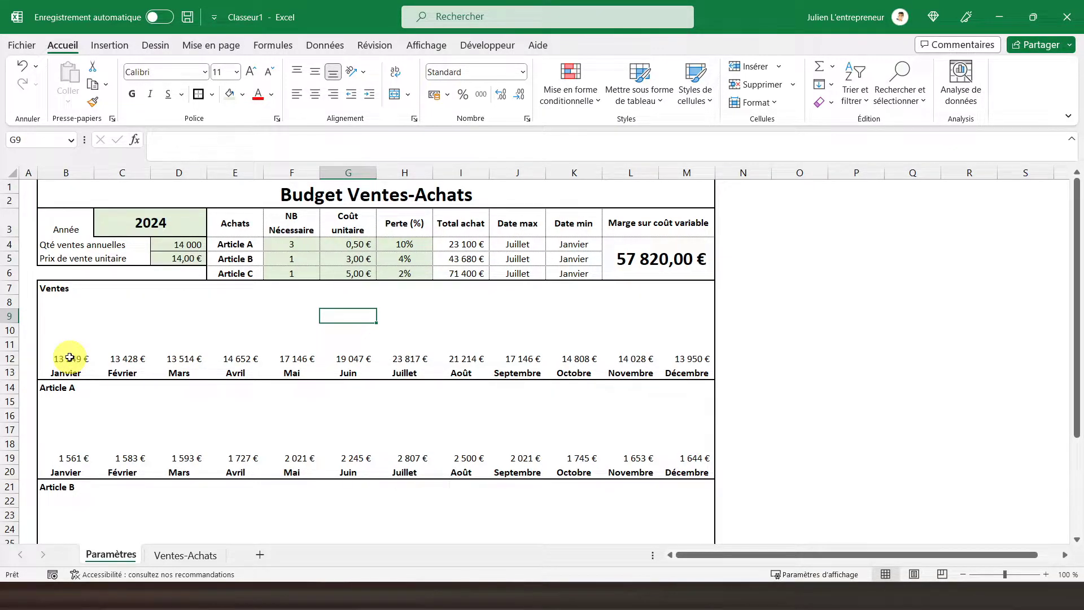
Insert a 2D area chart from the monthly sales in B12:M12
left_click_drag(70, 357, 667, 361)
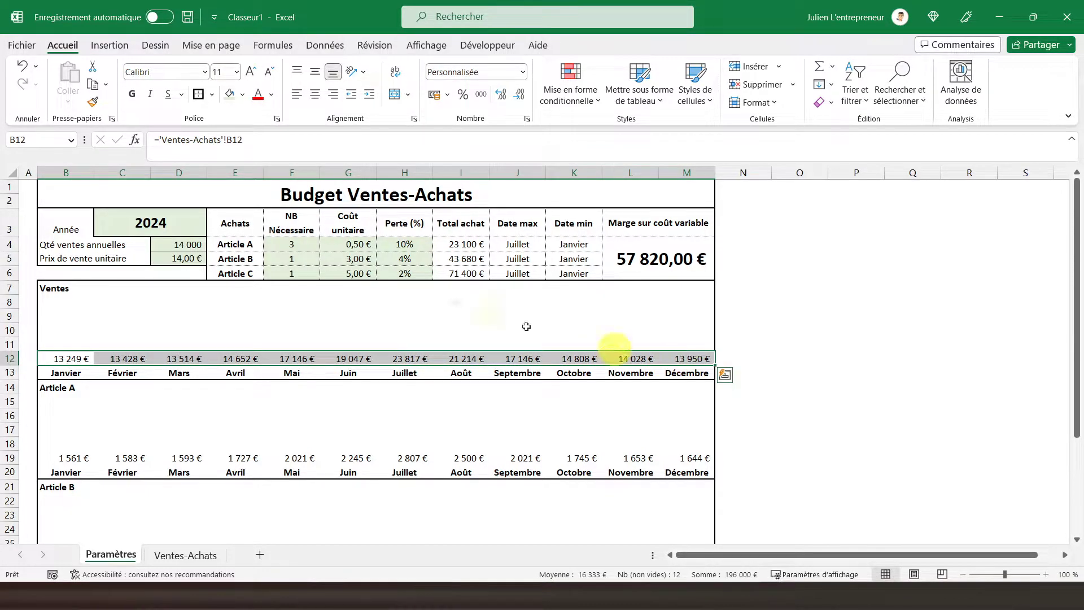
left_click(111, 47)
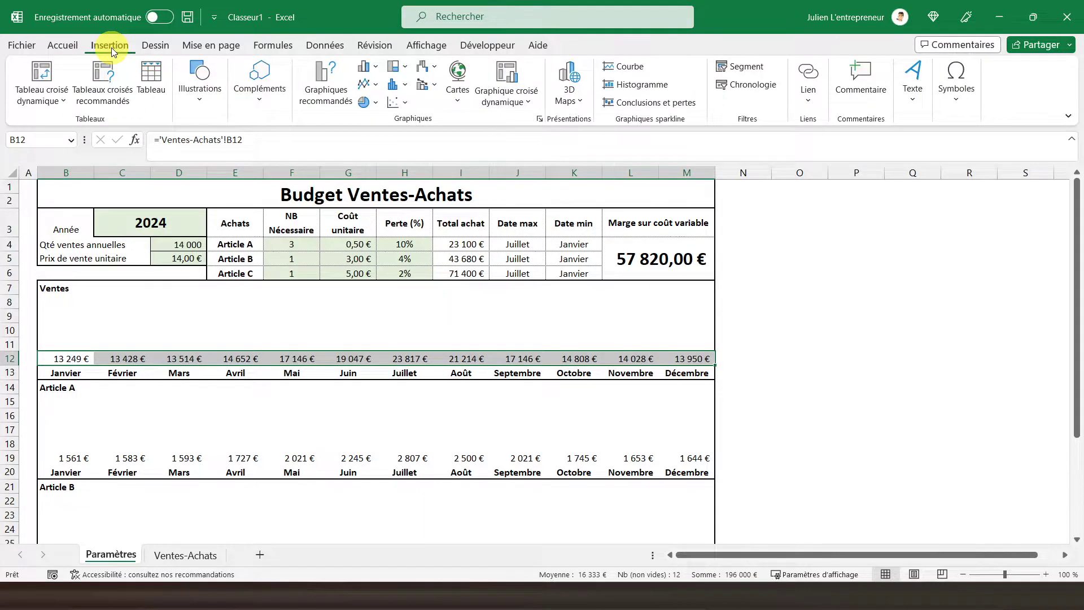
left_click(373, 87)
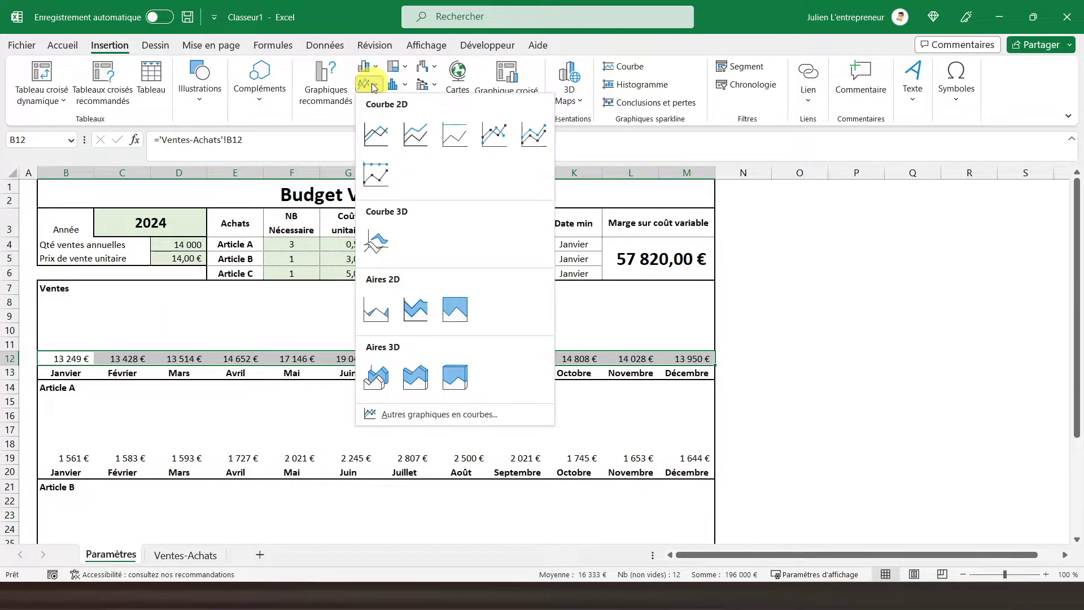
left_click(378, 309)
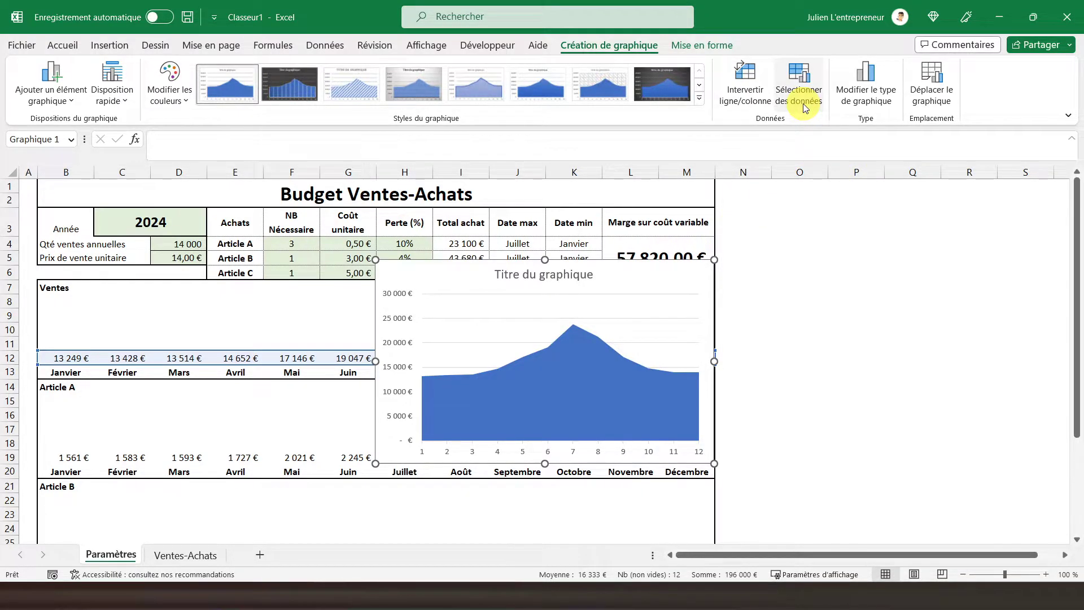
Check the sales chart's data source and horizontal axis labels without changing them
left_click(804, 107)
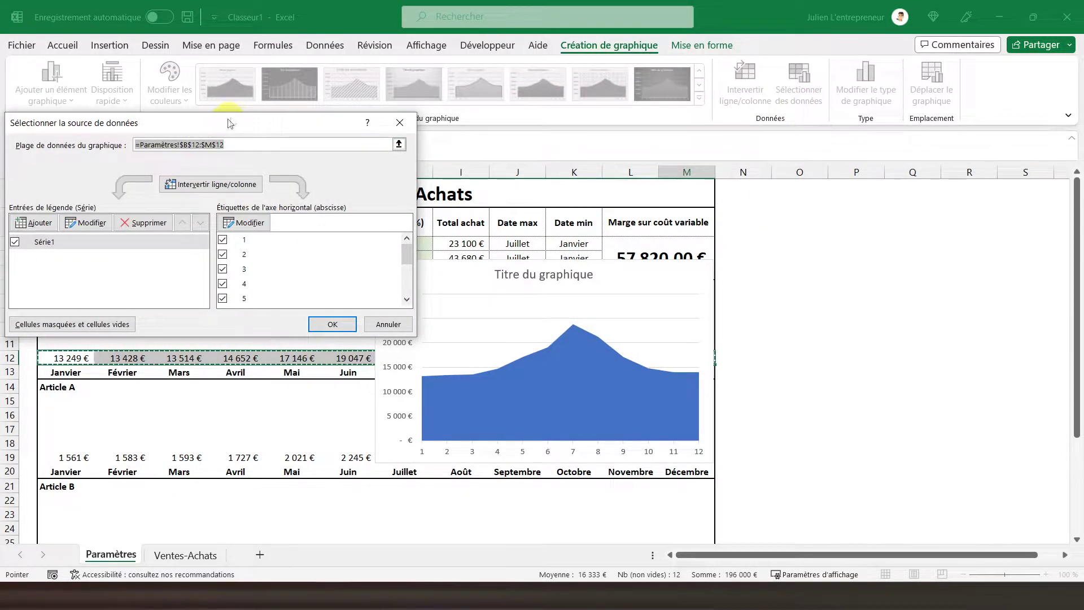
left_click_drag(230, 123, 752, 128)
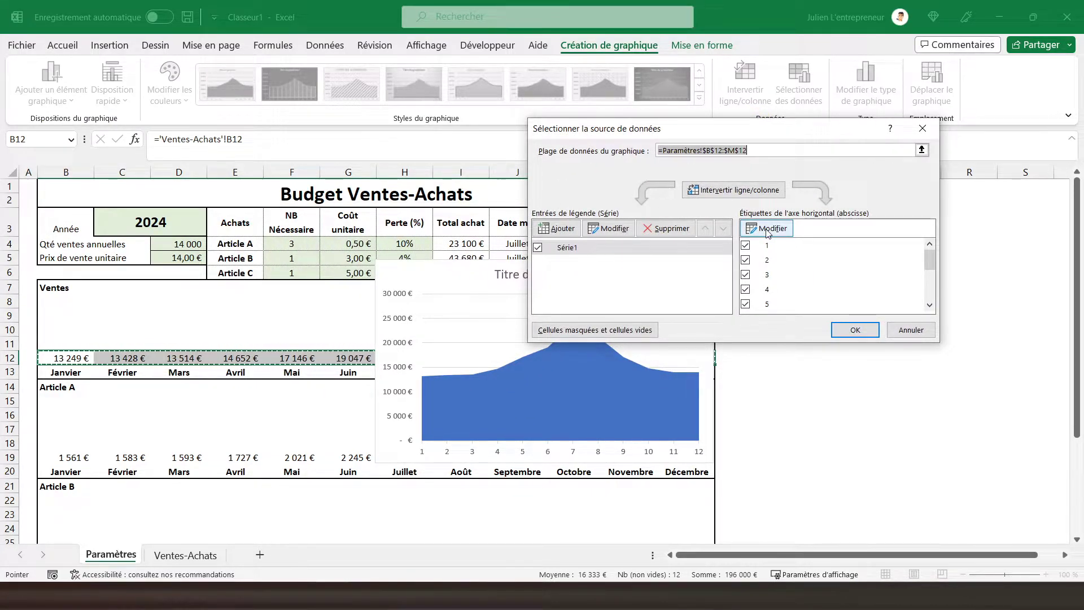
left_click(922, 128)
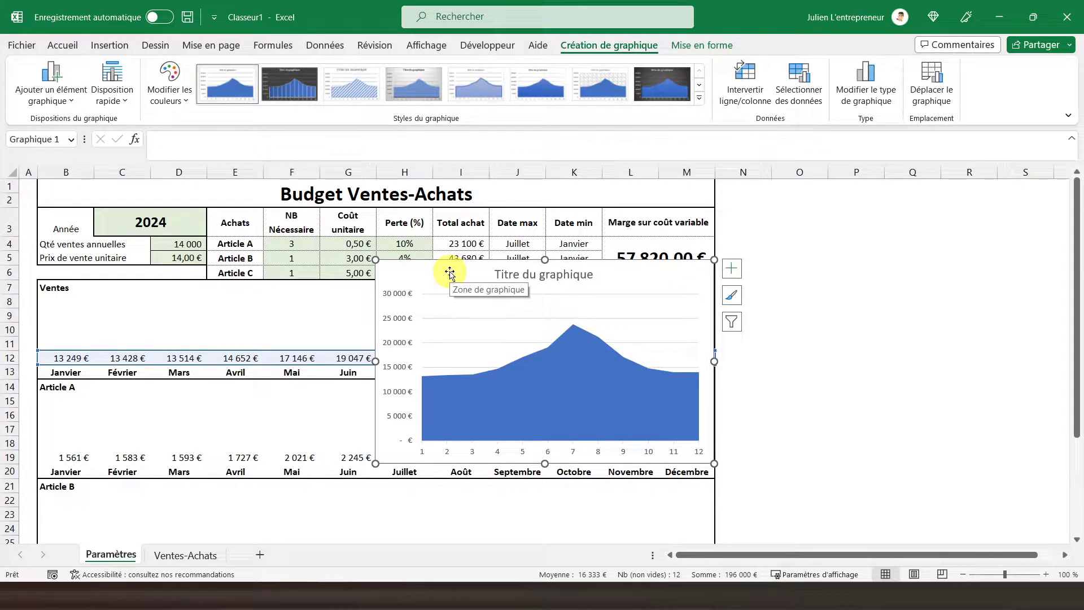
Apply the quick layout with data labels and a bottom legend to the sales chart, and widen the chart to column C
left_click(116, 96)
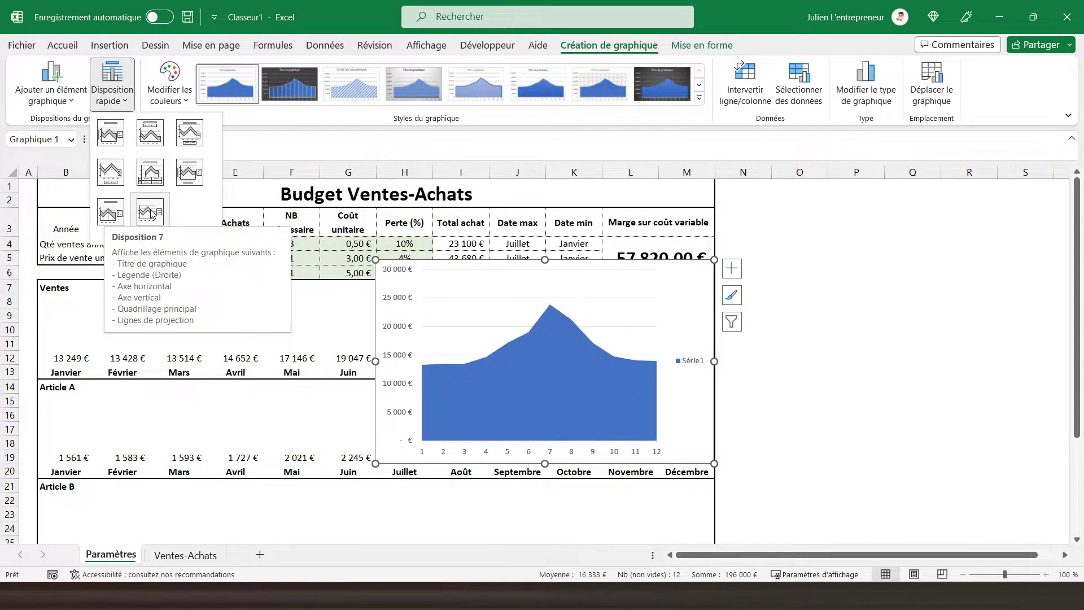
left_click(113, 172)
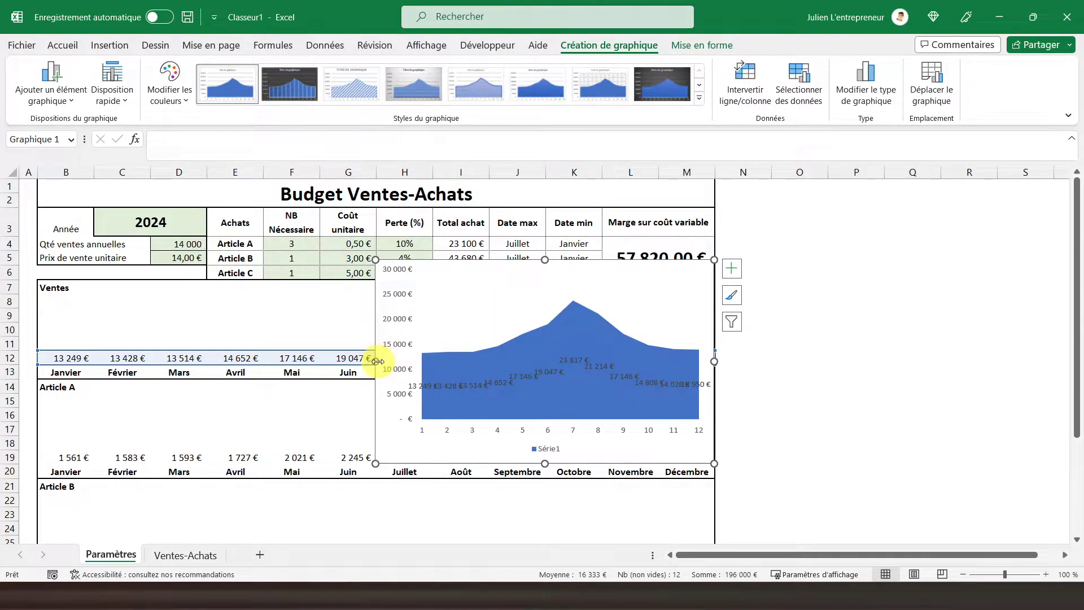
left_click_drag(341, 358, 109, 357)
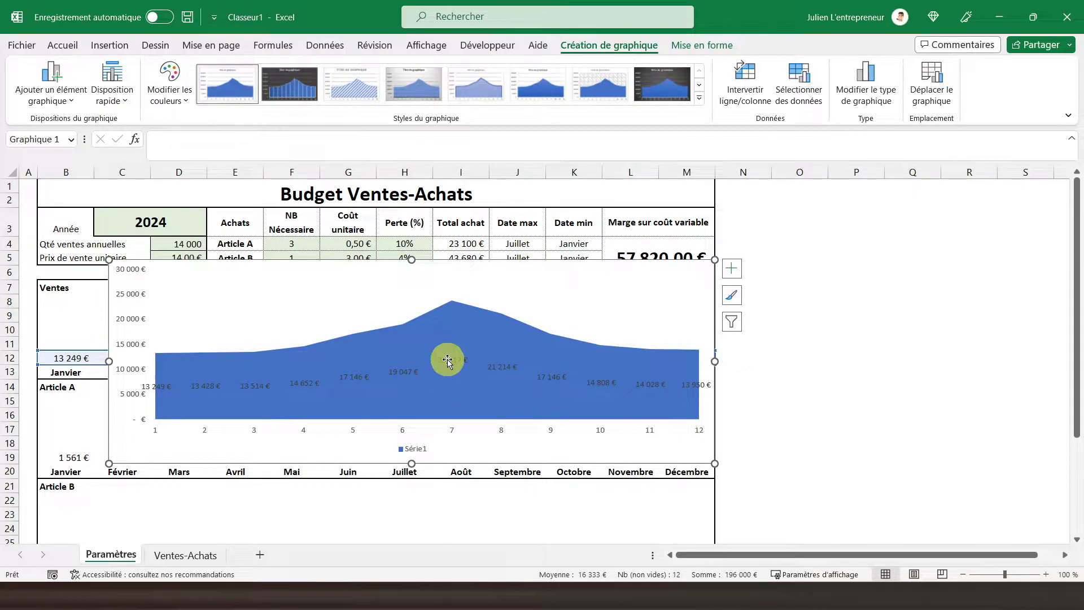
Make the sales chart's data labels bold and remove its axes and legend
left_click(63, 45)
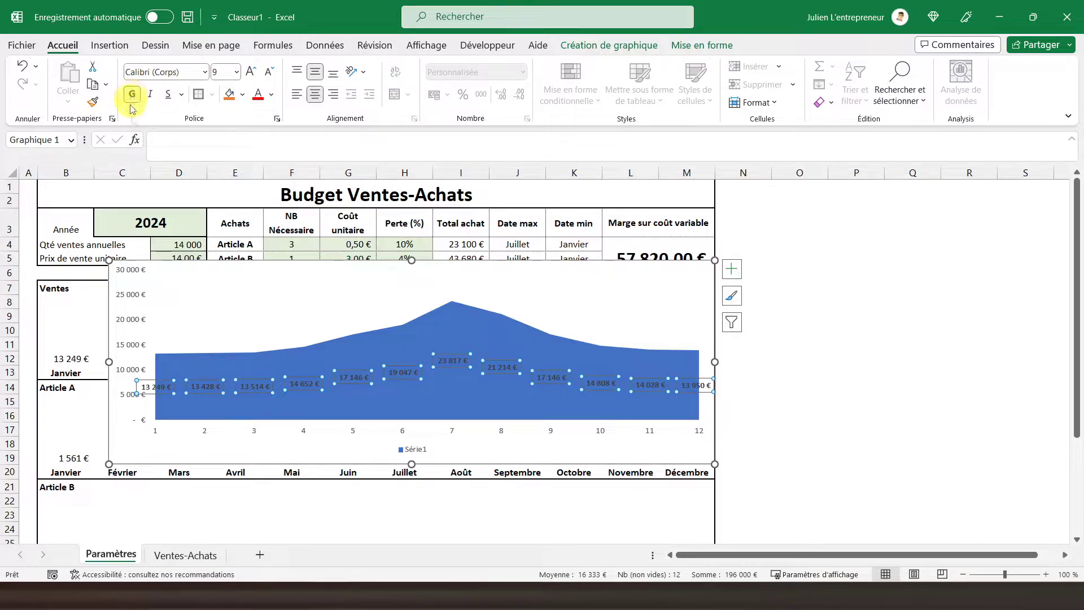
left_click(732, 271)
left_click(762, 287)
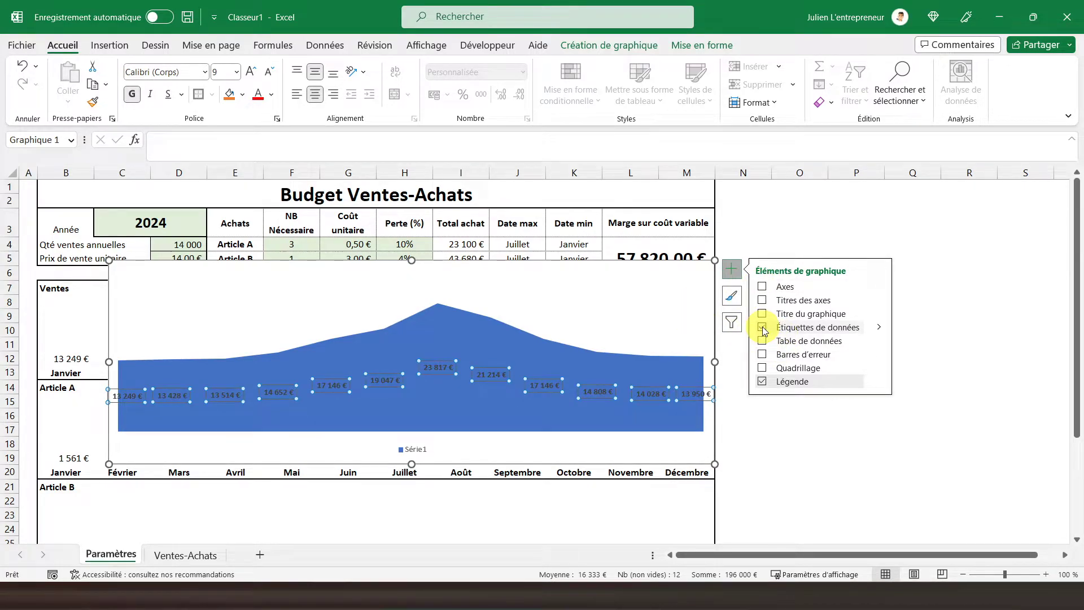
left_click(762, 382)
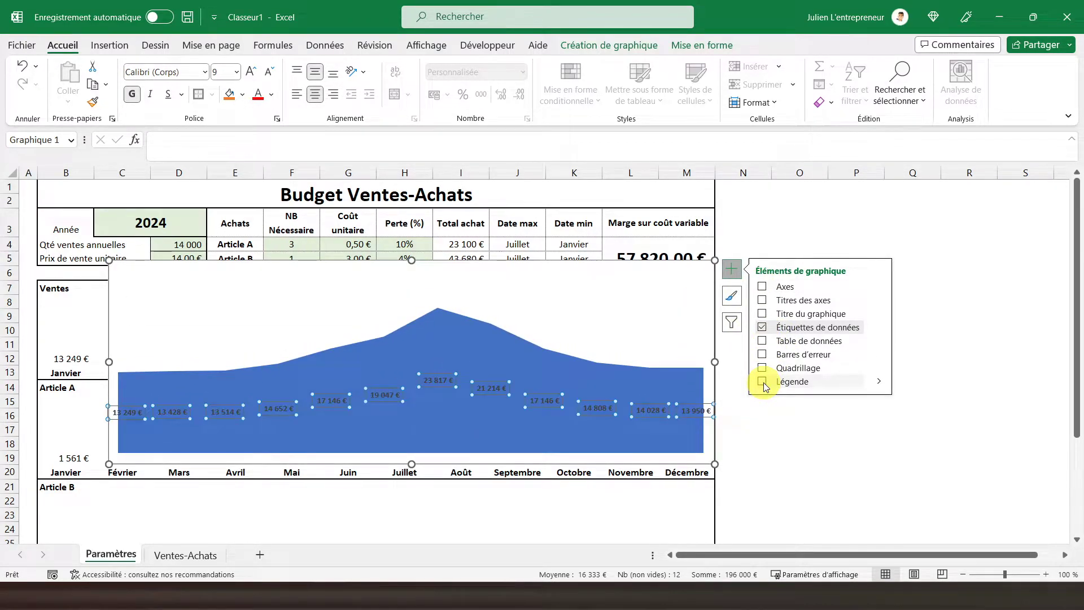
left_click(898, 457)
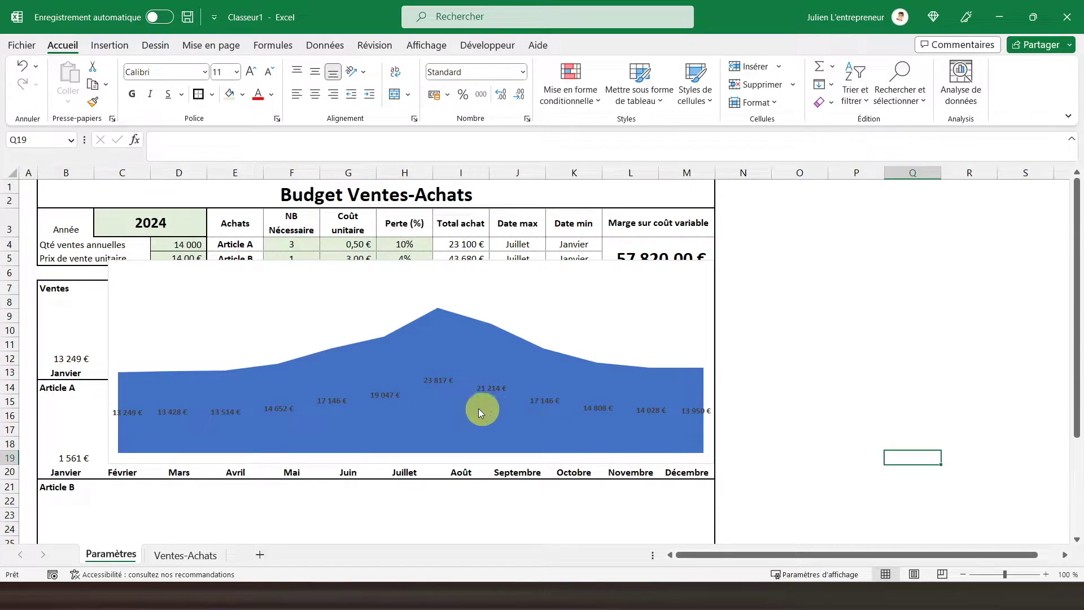
Stretch the plot area of the sales chart to the chart's left and right edges
left_click(314, 307)
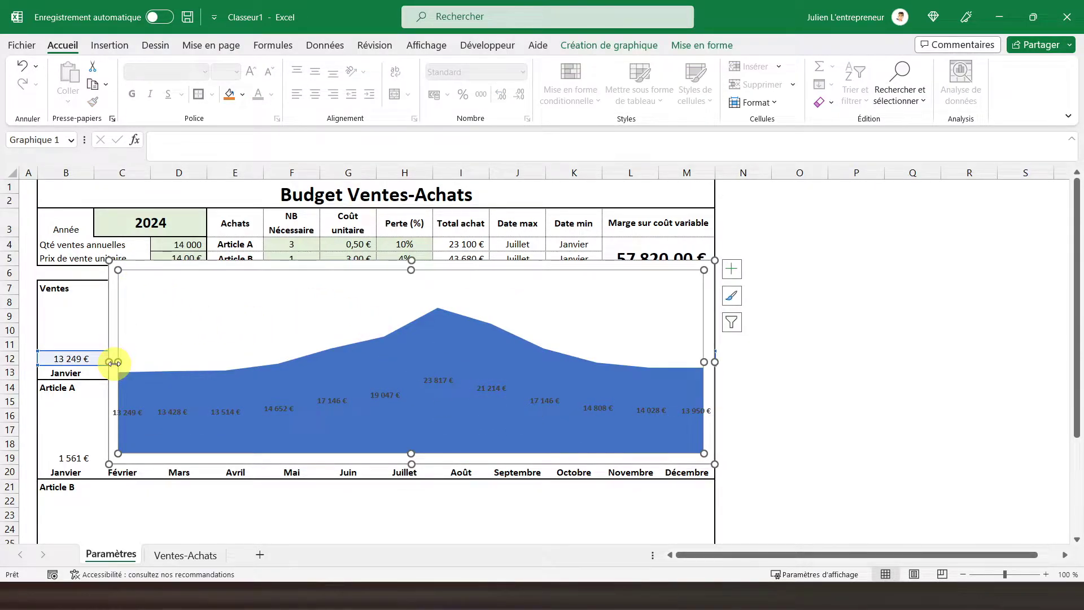
left_click_drag(112, 359, 111, 360)
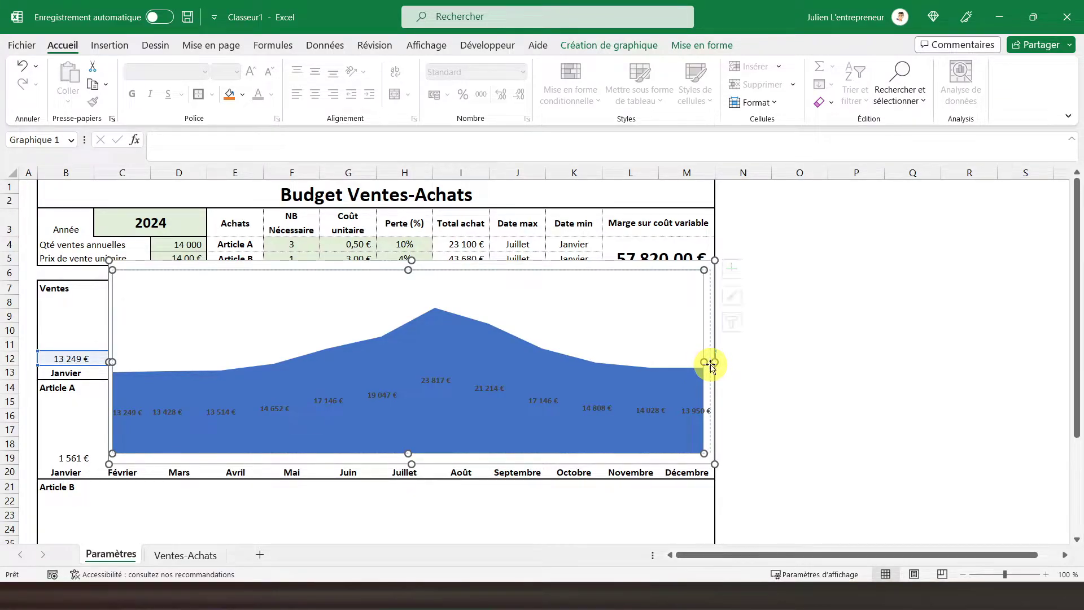
left_click_drag(710, 364, 712, 363)
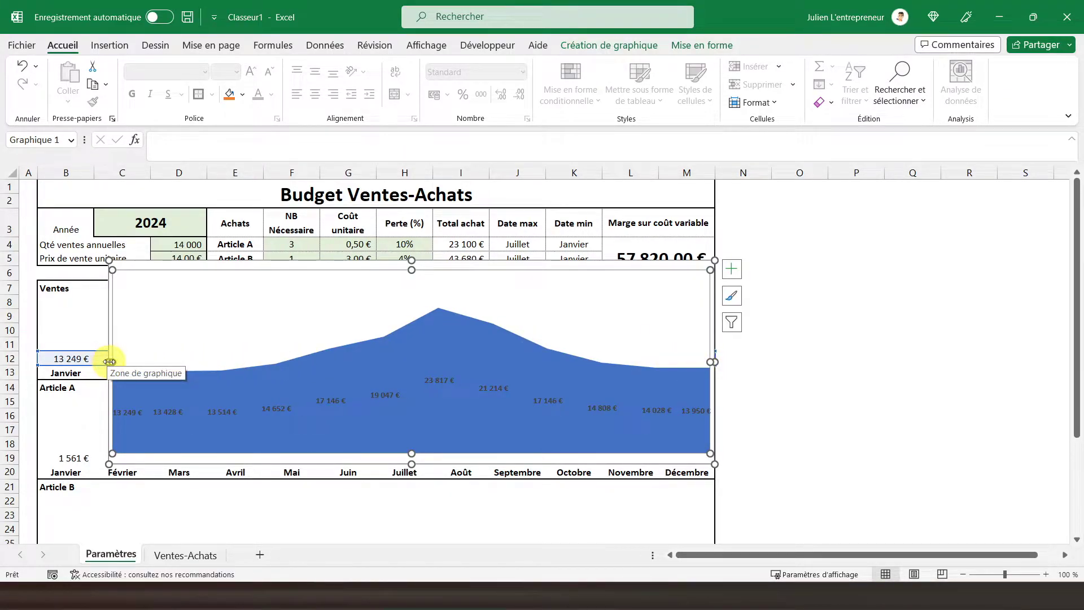
left_click_drag(106, 359, 35, 355)
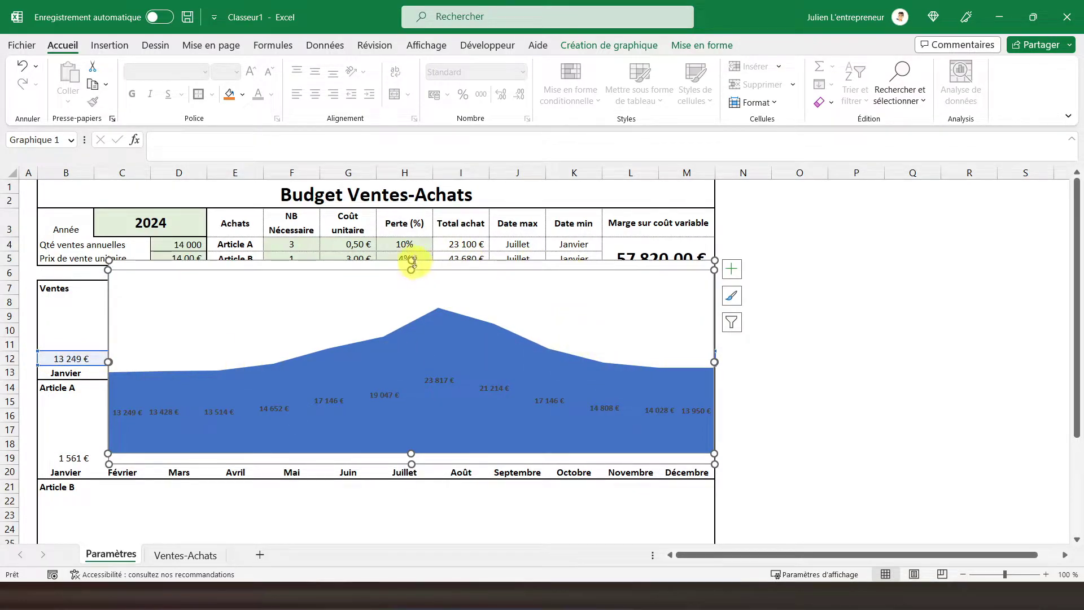
Move and resize the sales chart to fill rows 8 to 12 across columns B to M, just above the month names
left_click_drag(409, 261, 401, 344)
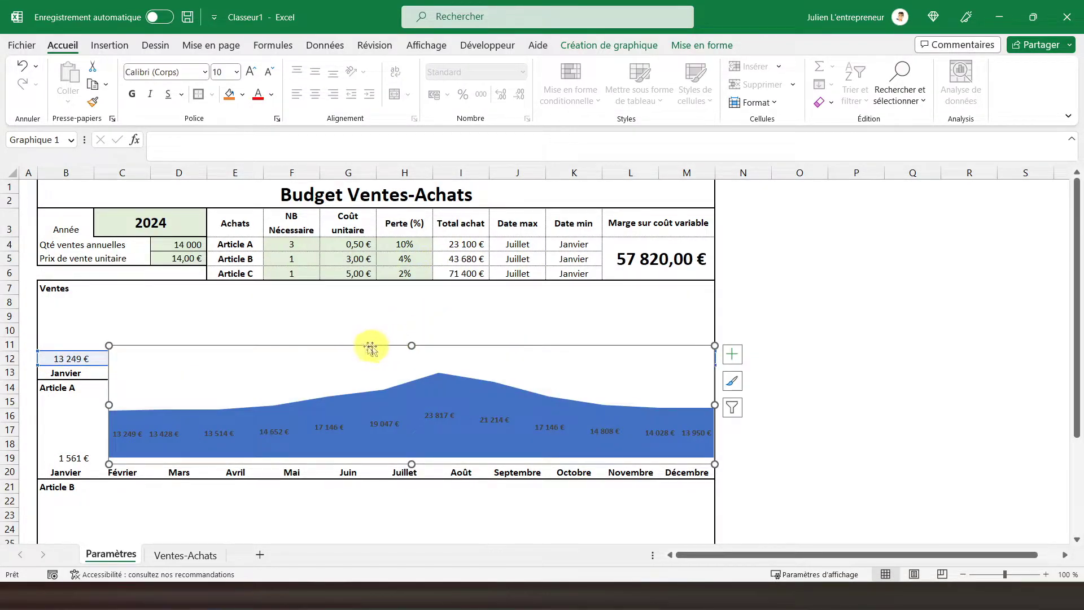
left_click_drag(290, 346, 221, 296)
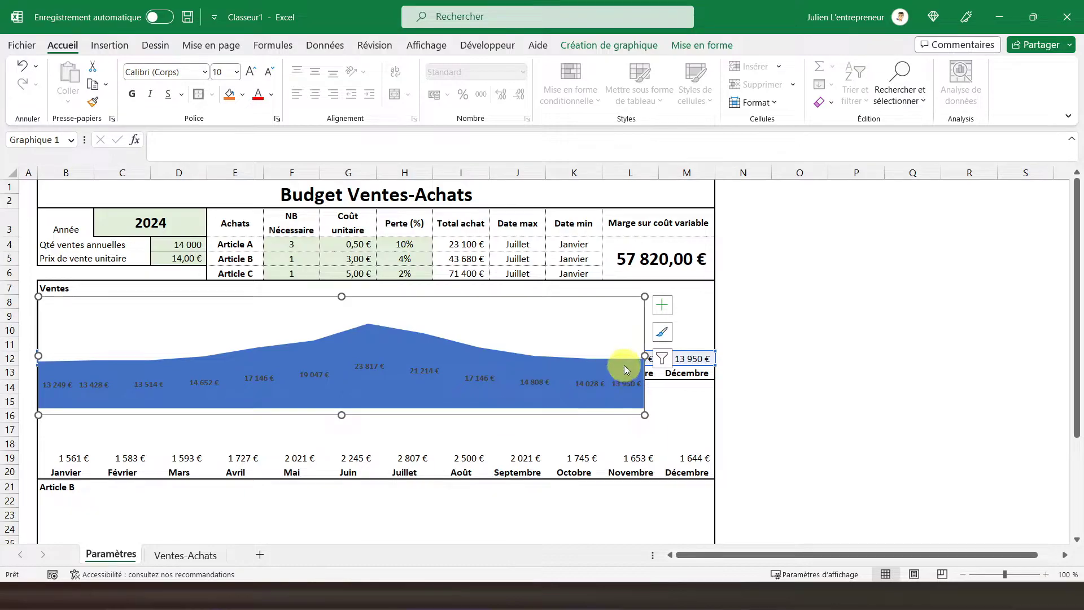
left_click(536, 319)
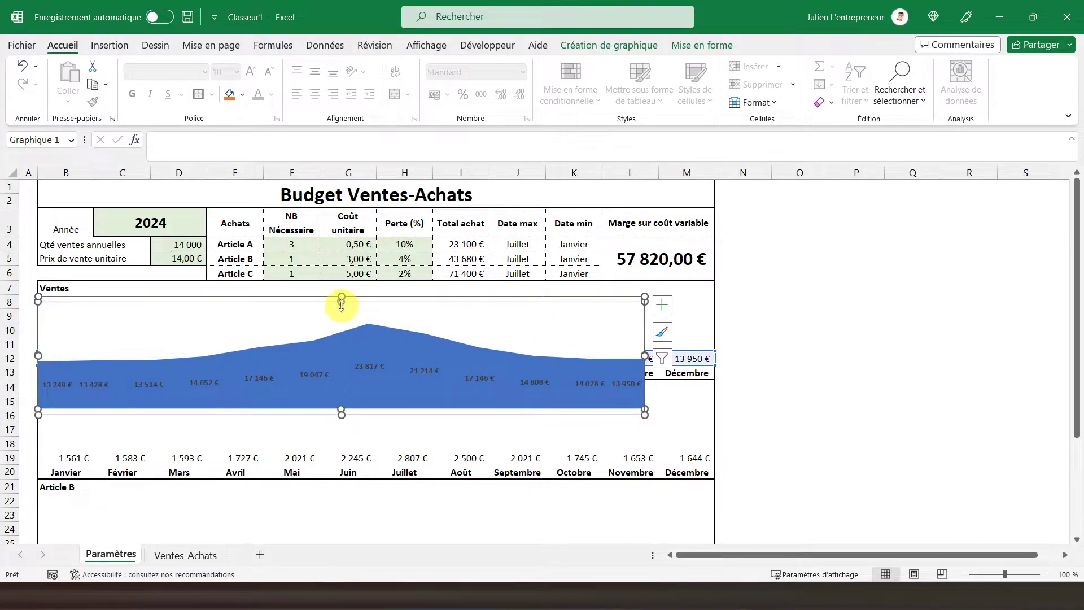
left_click_drag(647, 356, 706, 354)
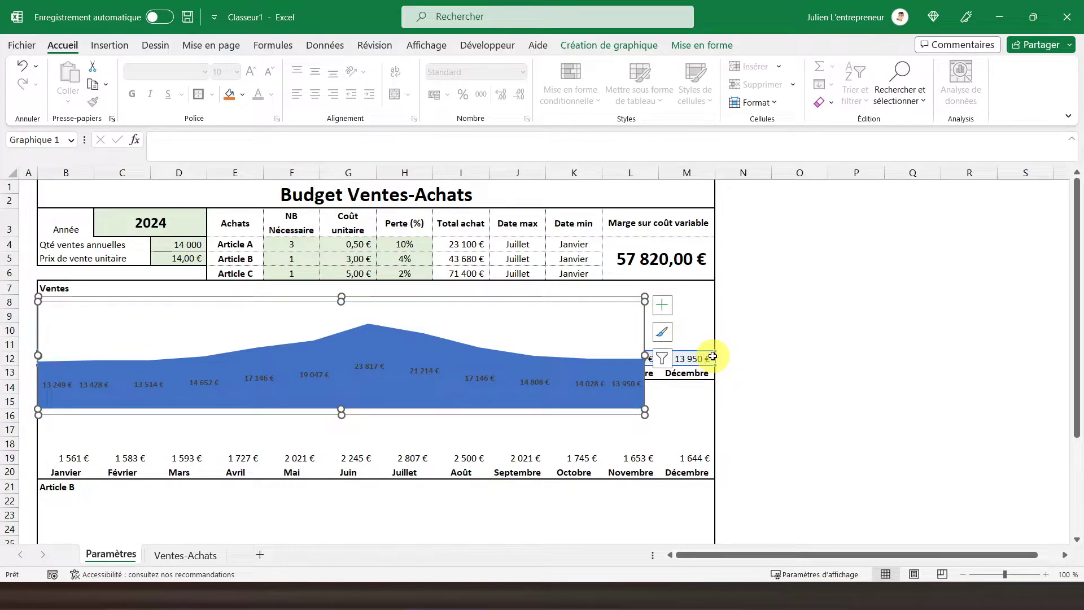
left_click_drag(645, 414, 713, 365)
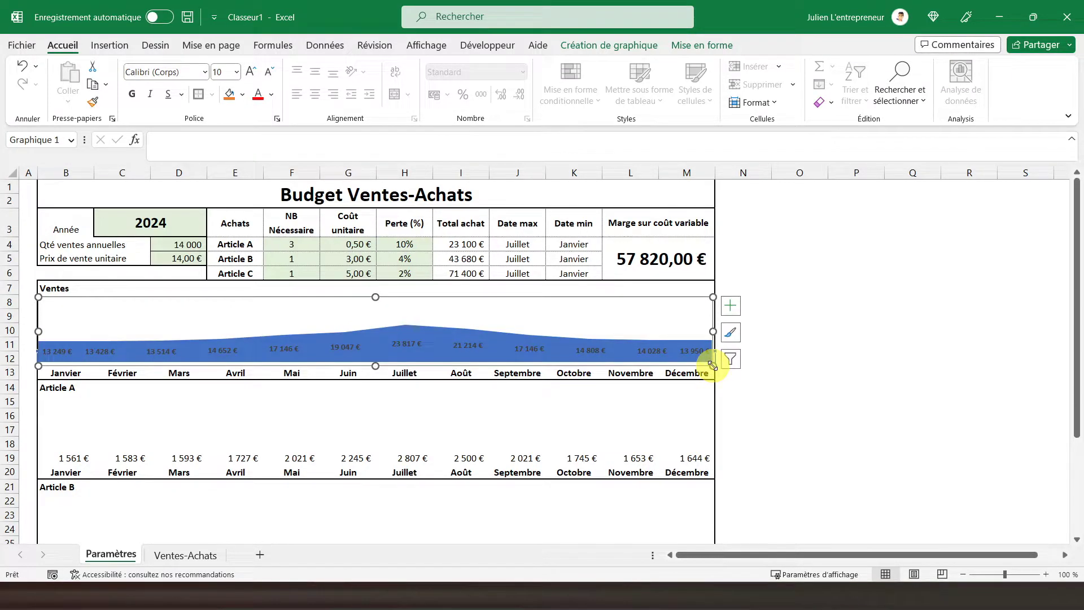
left_click(743, 430)
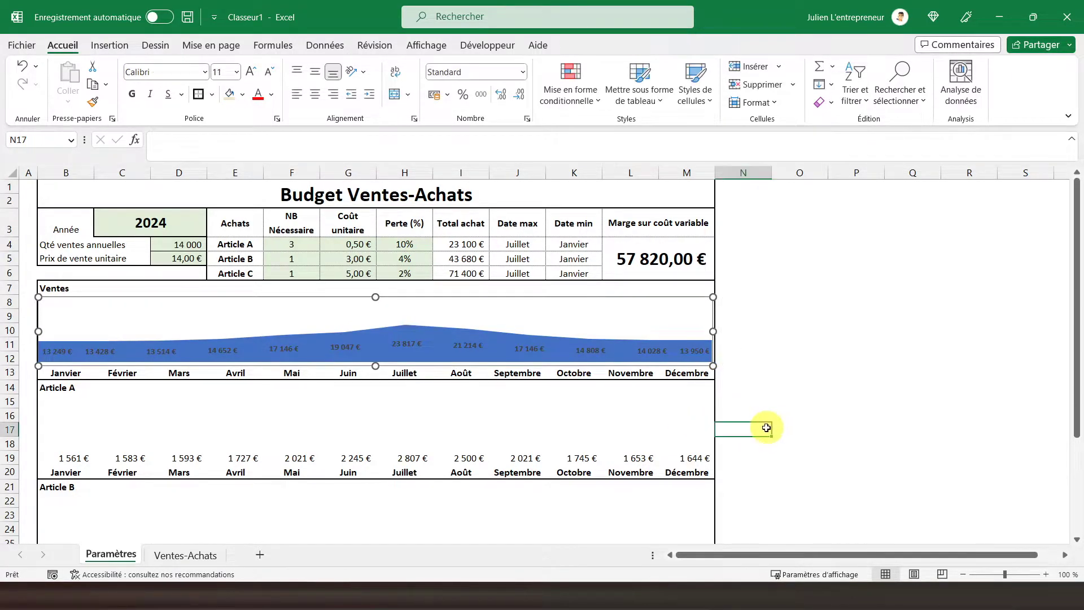
Remove the sales chart's outline and nudge the chart slightly to align it inside the Ventes frame
left_click(612, 297)
right_click(612, 297)
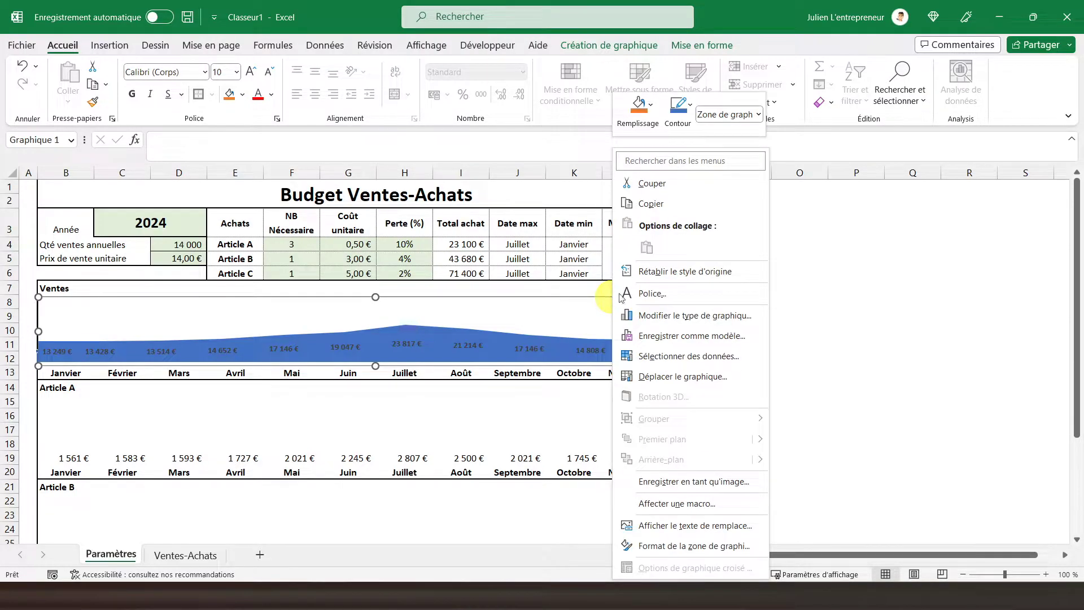
left_click(684, 125)
left_click(712, 300)
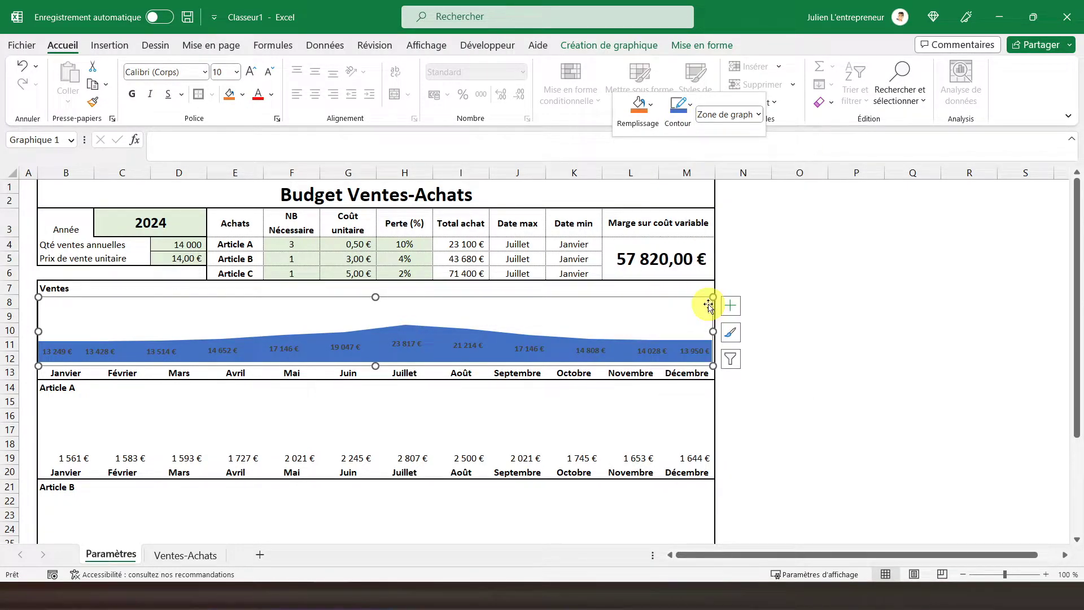
left_click(800, 330)
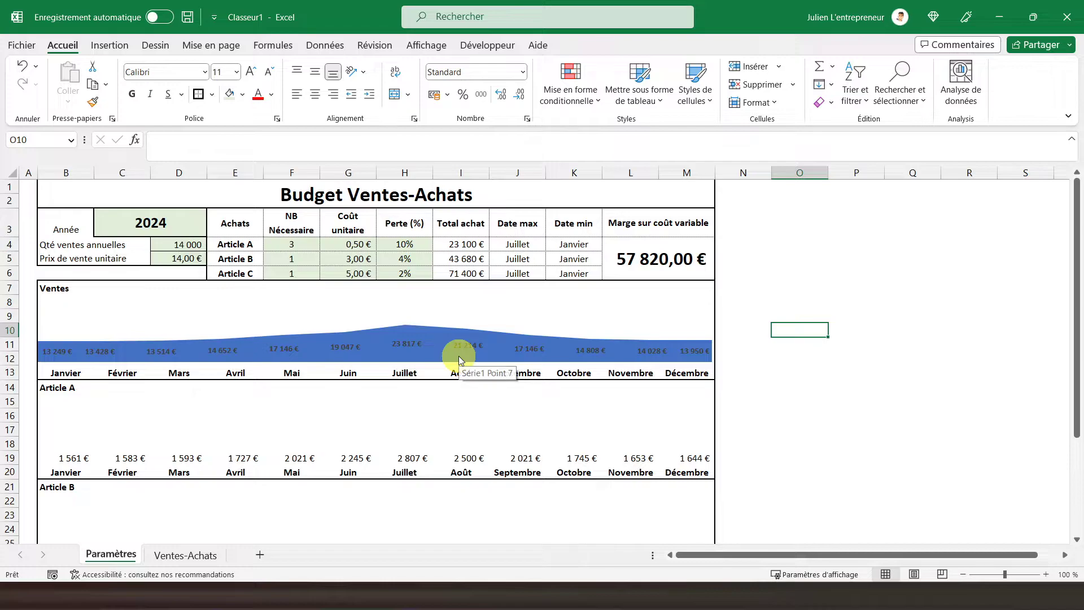
left_click(161, 304)
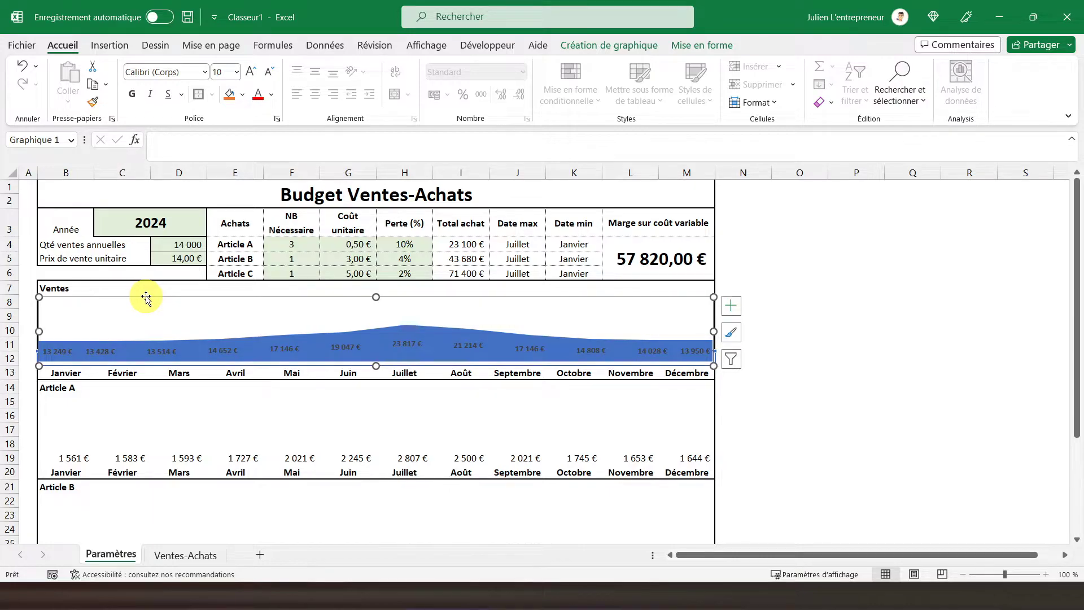
left_click(830, 406)
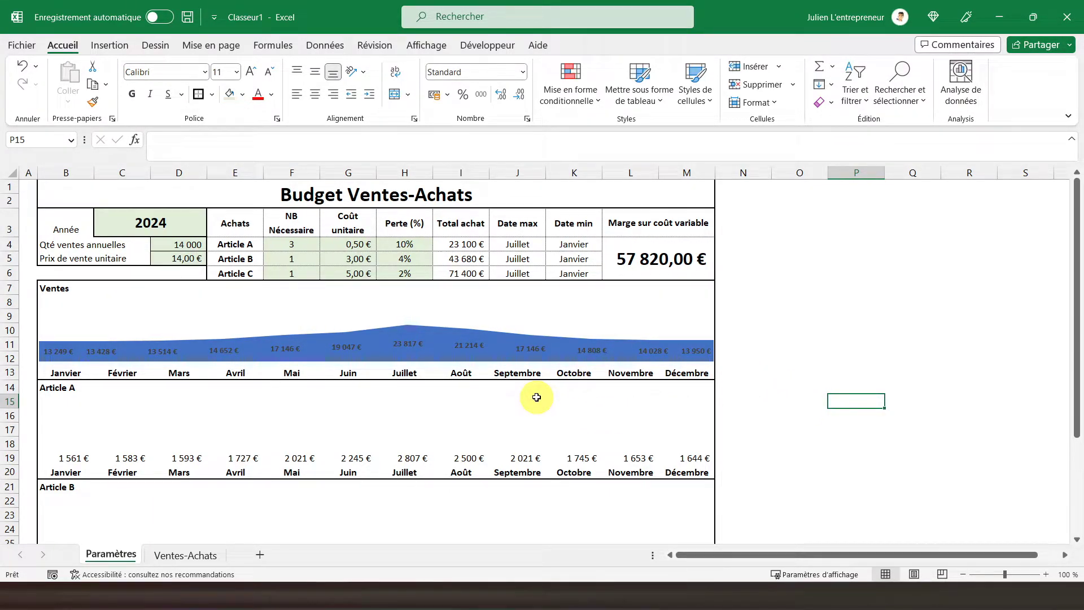
Copy the sales chart and paste it at B15 in the Article A section
scroll(643, 448, "down", 2)
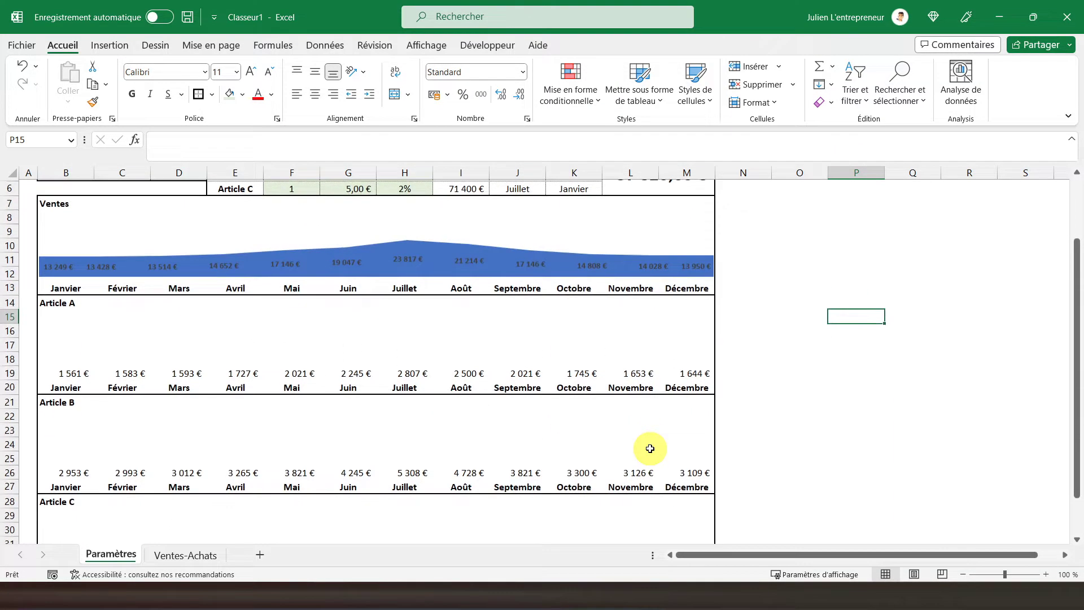
left_click(557, 222)
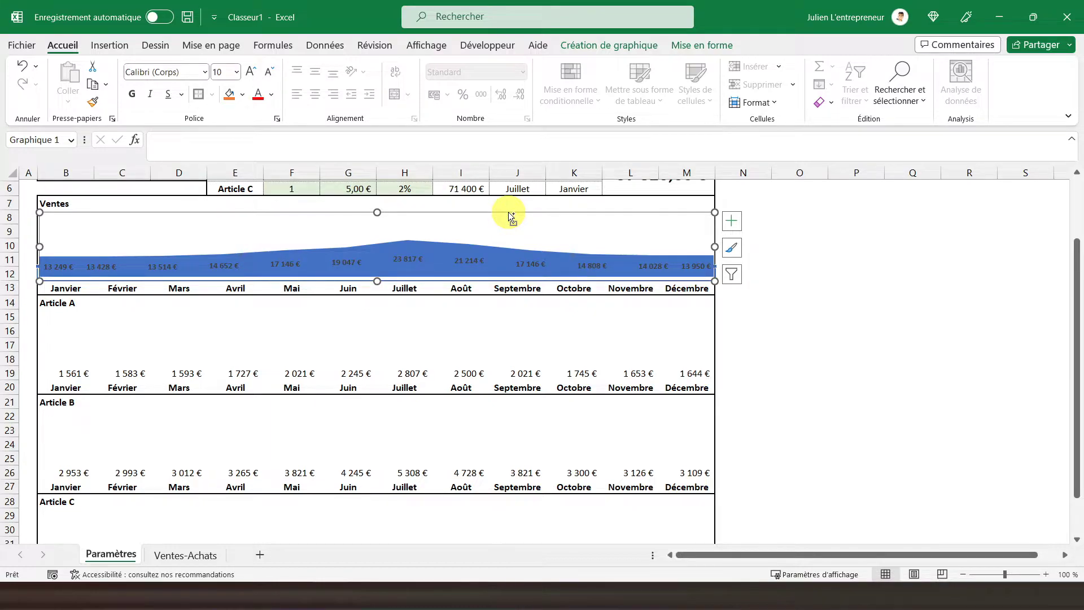
left_click(53, 321)
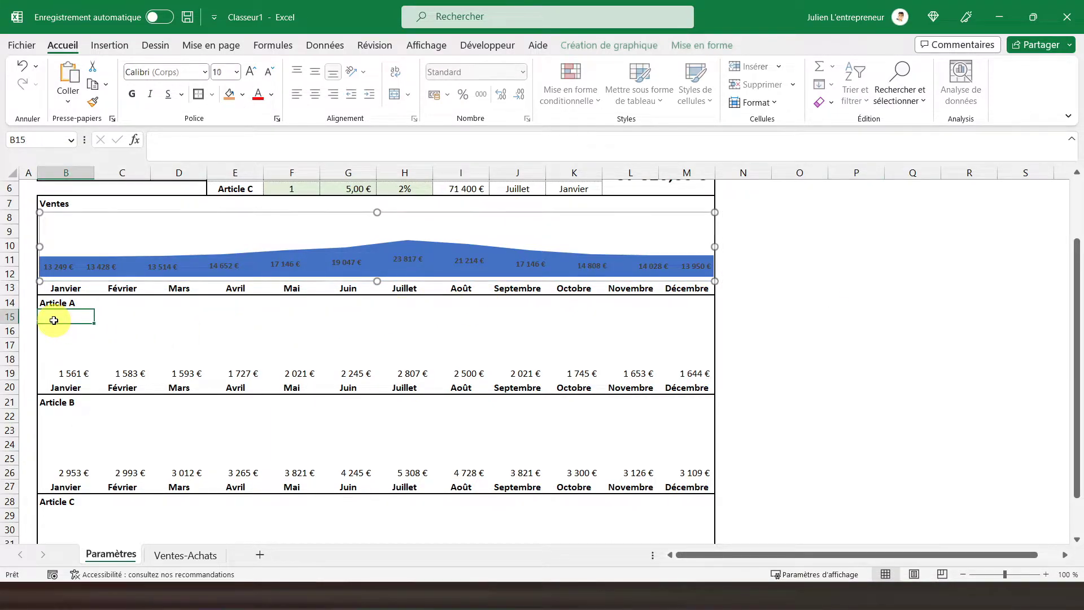
key("ctrl+v")
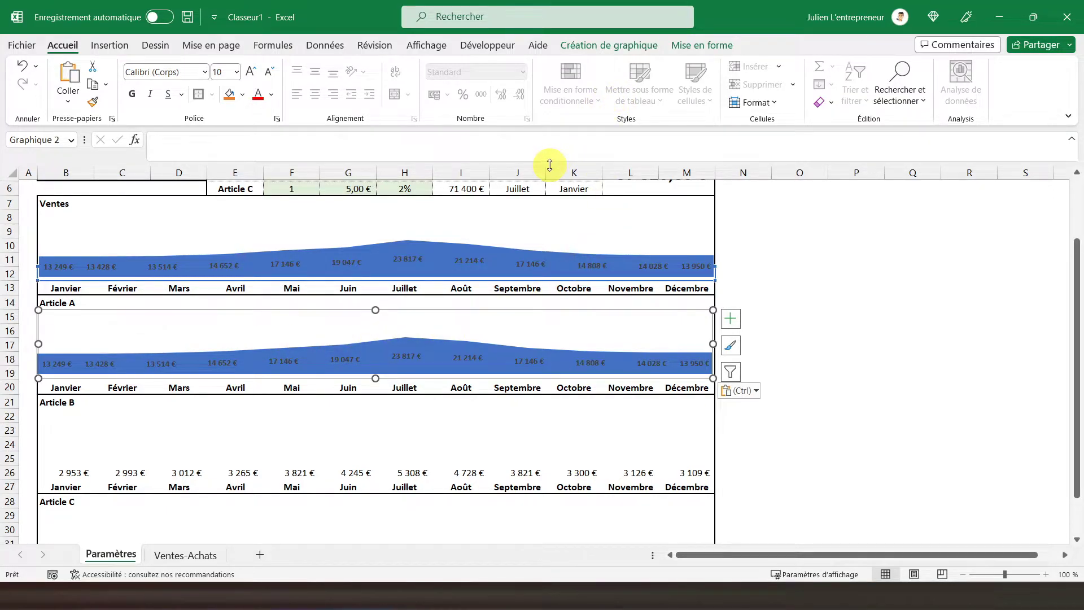
Try to extend the Article A chart's series values with the row 19 amounts alongside the existing B12:M12 reference
left_click(489, 319)
left_click(570, 45)
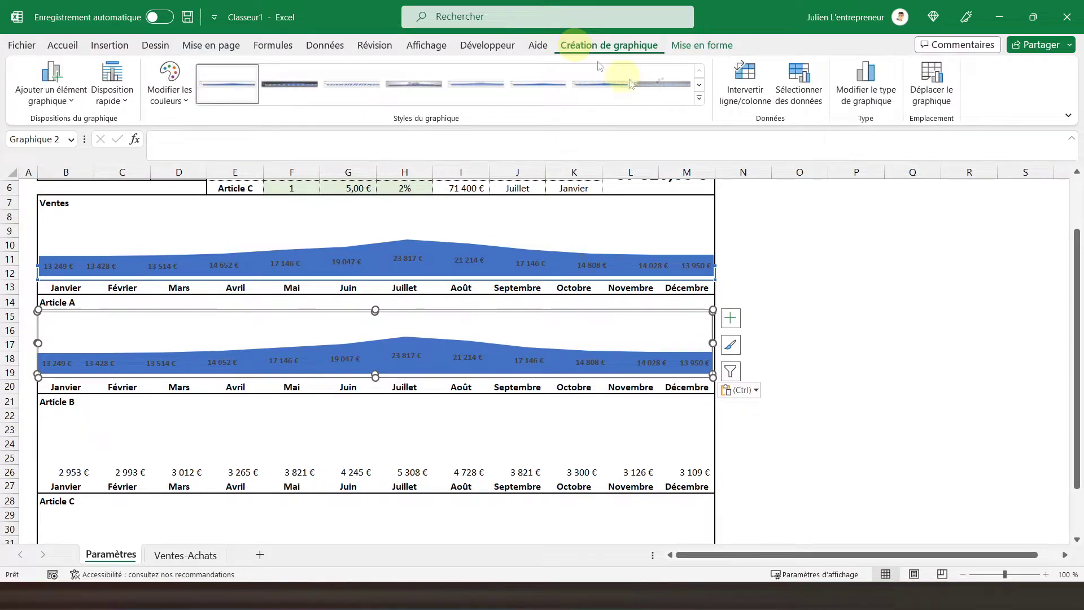
left_click(782, 96)
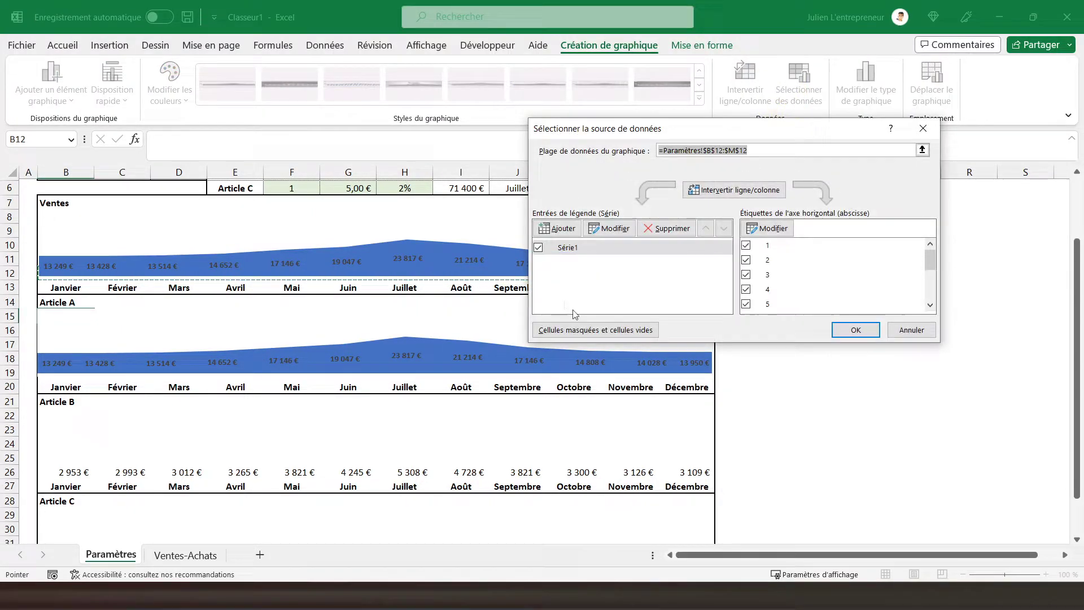
left_click(609, 229)
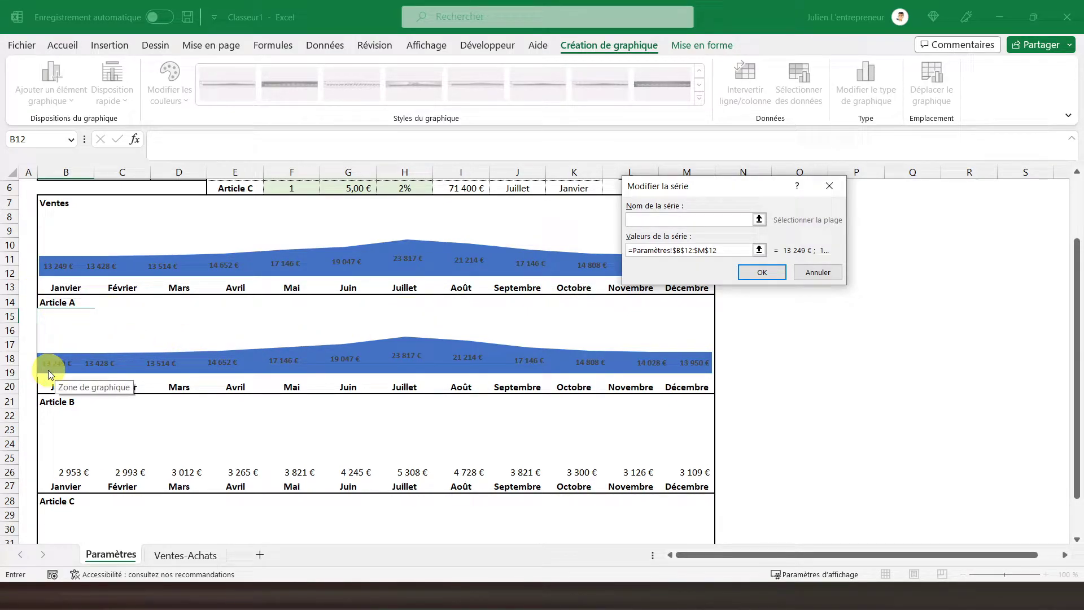
left_click(688, 251)
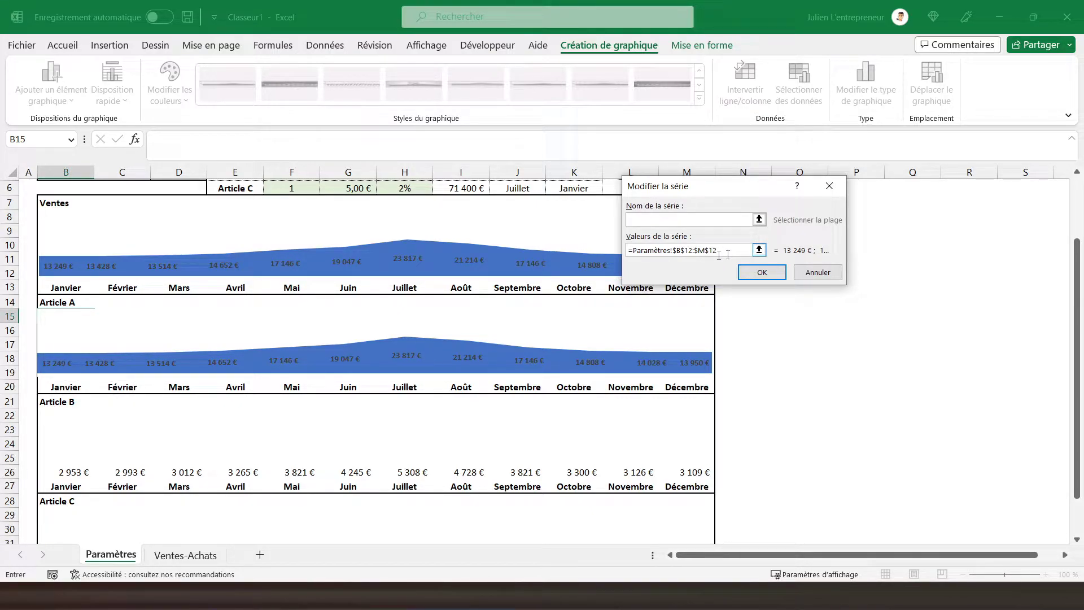
left_click(759, 250)
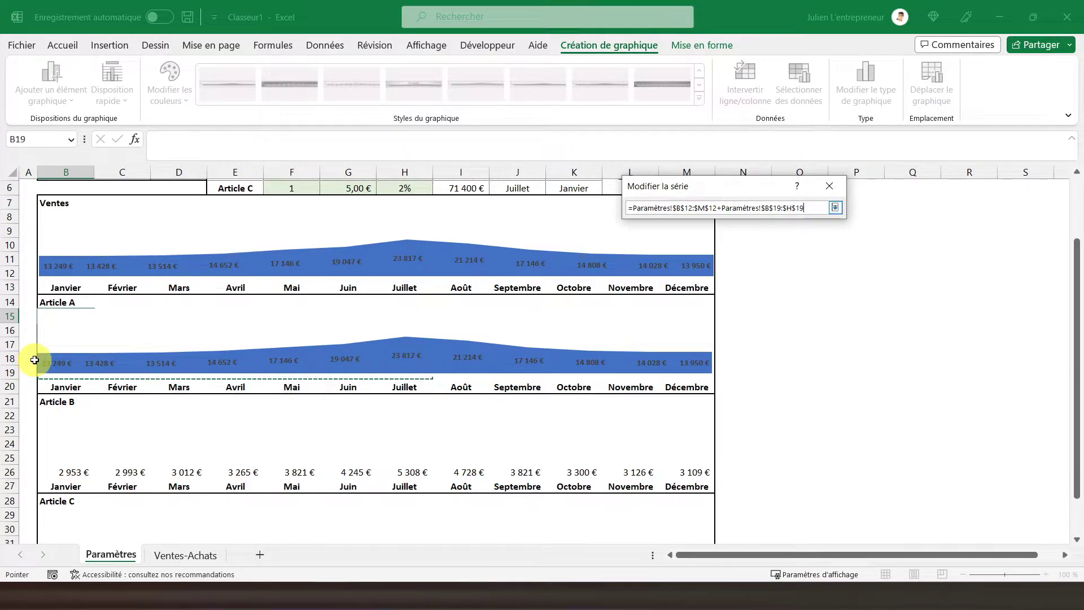
key("shift+Right")
key("shift+Right")
key("Return")
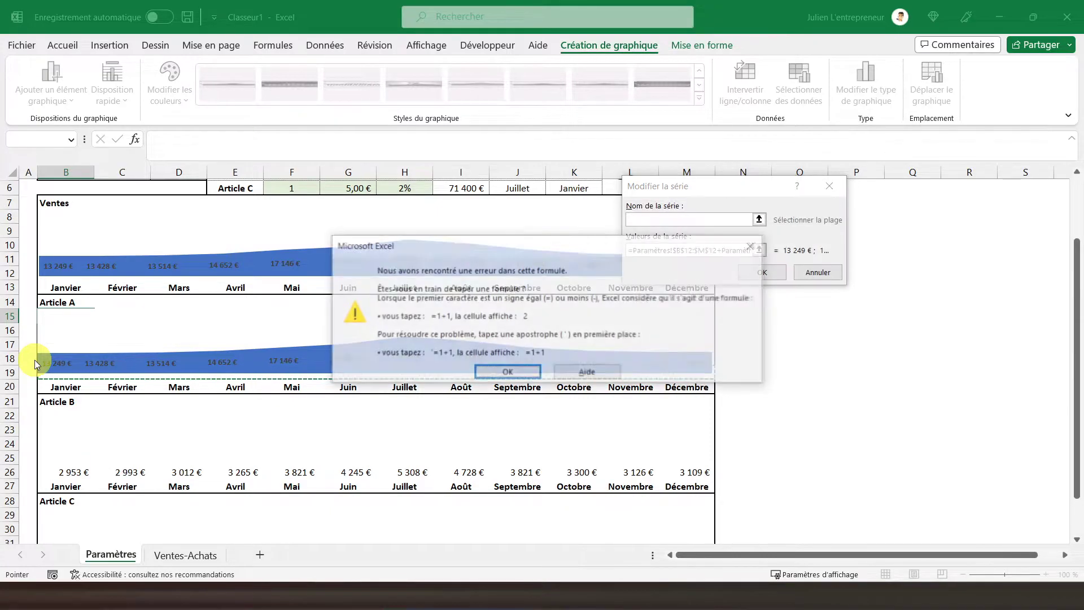
left_click(508, 373)
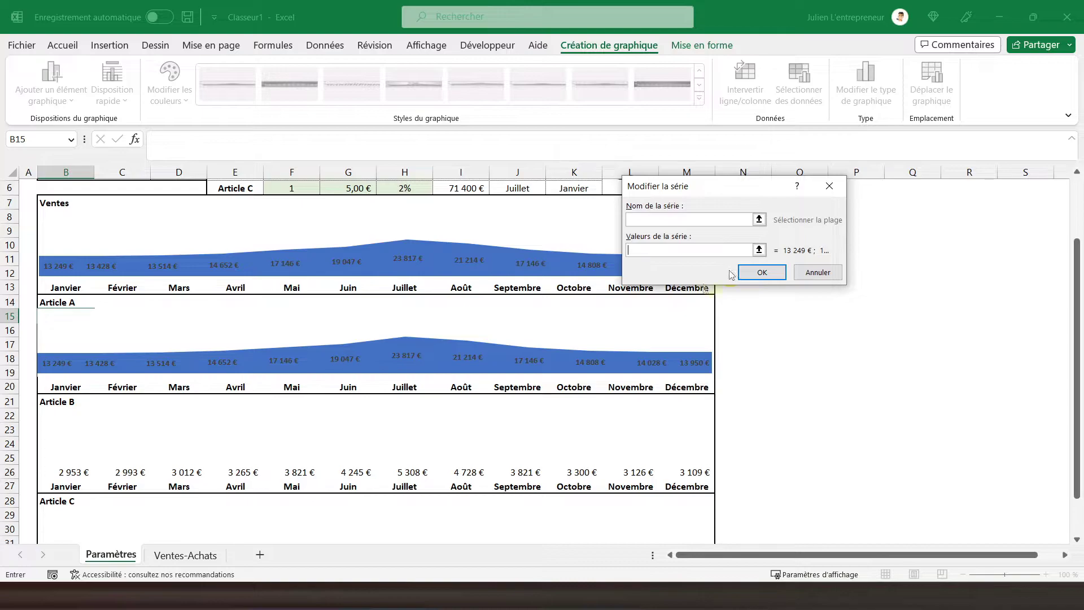
Try to replace the Article A chart's series values with the row 19 range from column B to M
left_click(30, 373)
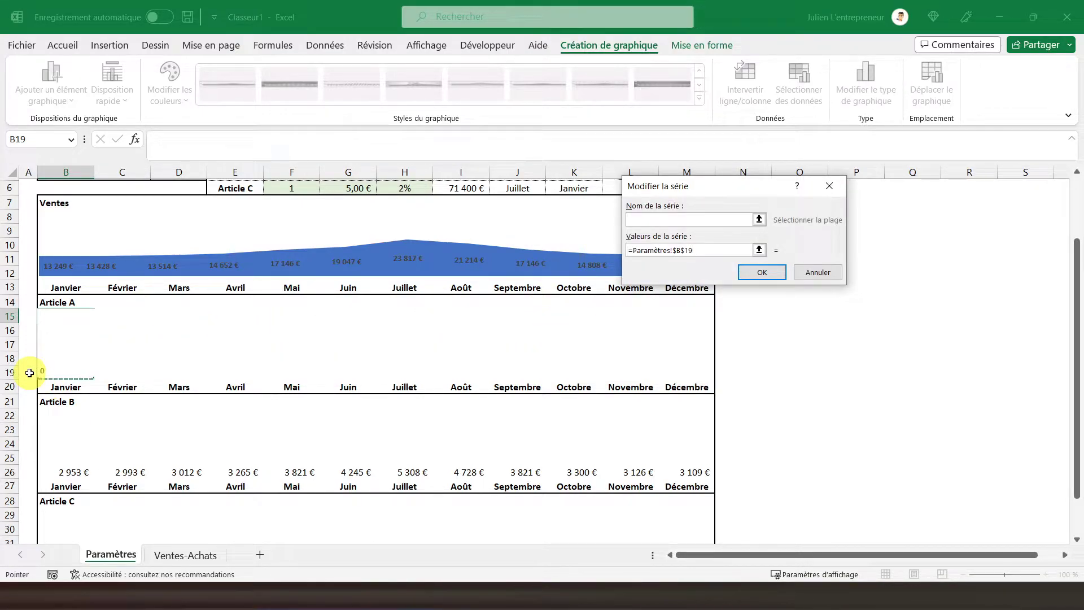
key("shift+Right")
key("shift+Right")
key("shift+Right")
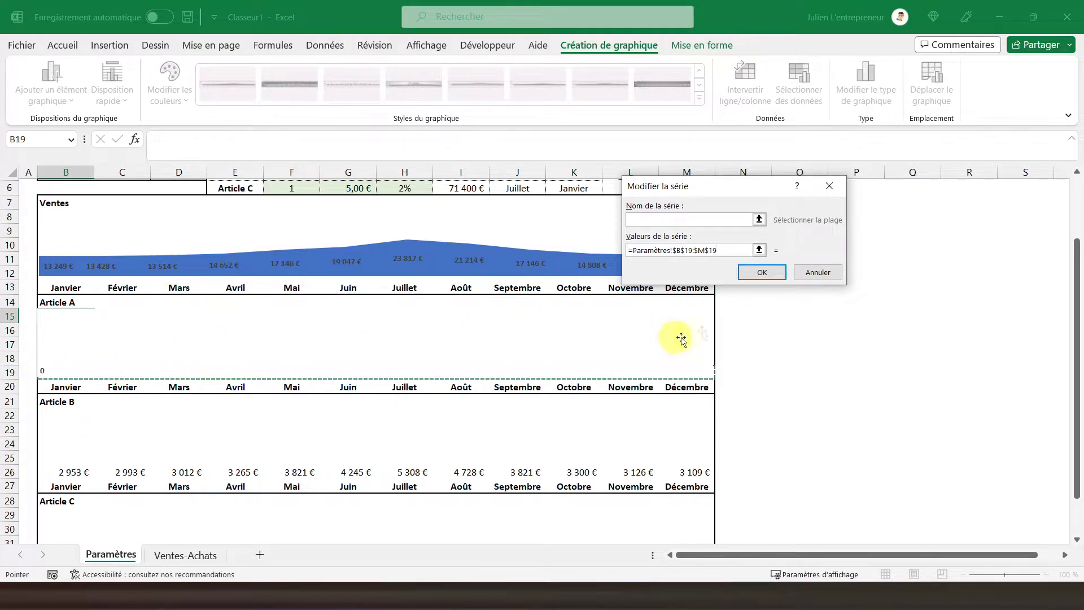
left_click(768, 275)
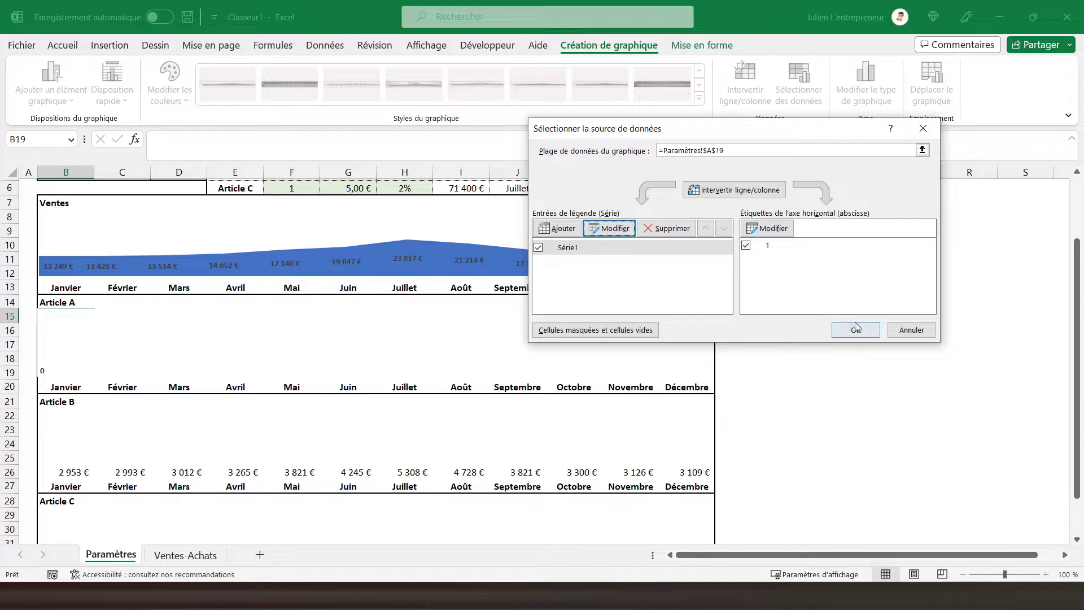
left_click(855, 330)
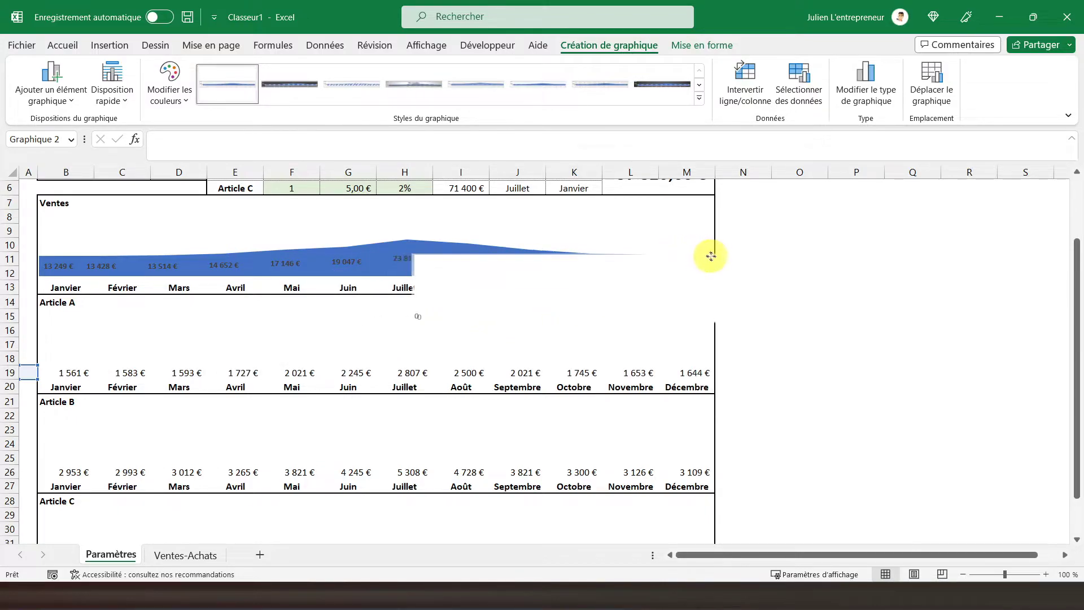
Set the Article A chart's series values to =Paramètres!$B$19:$M$19 and apply the new data source
left_click(71, 374)
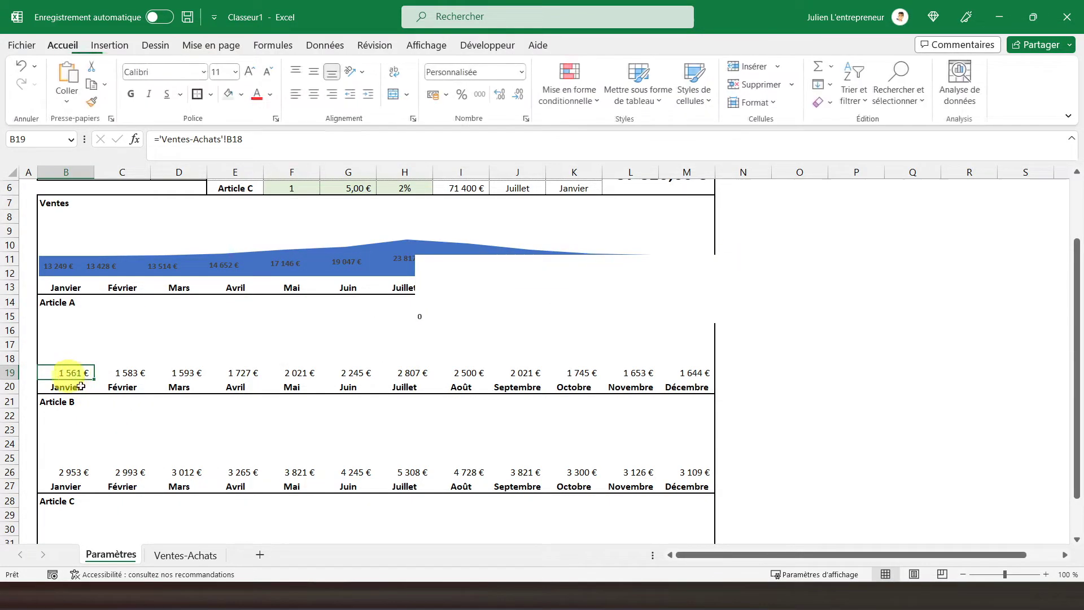
left_click(600, 269)
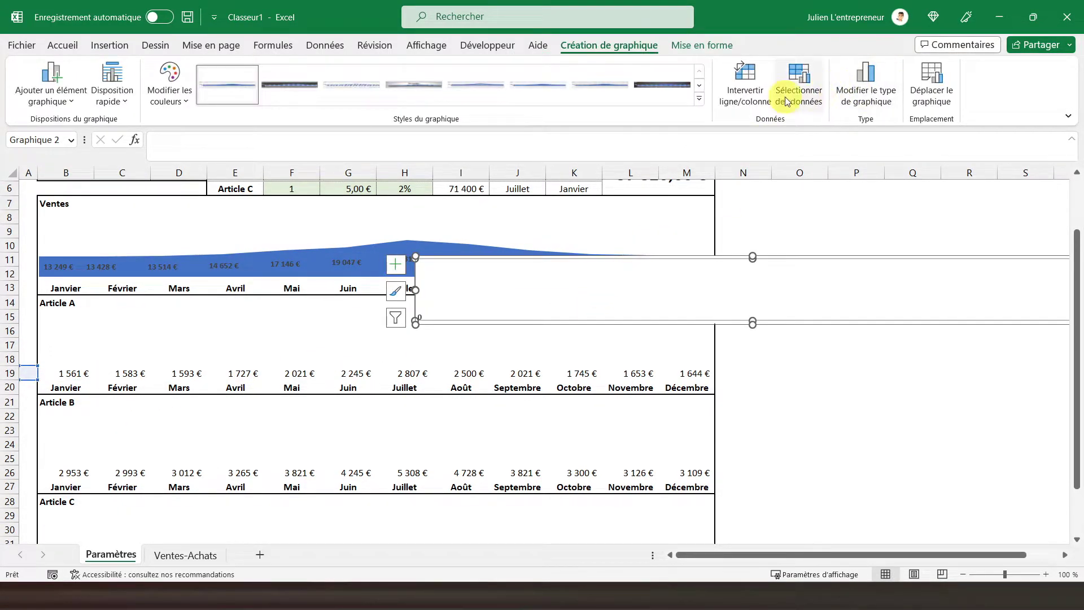
left_click(801, 100)
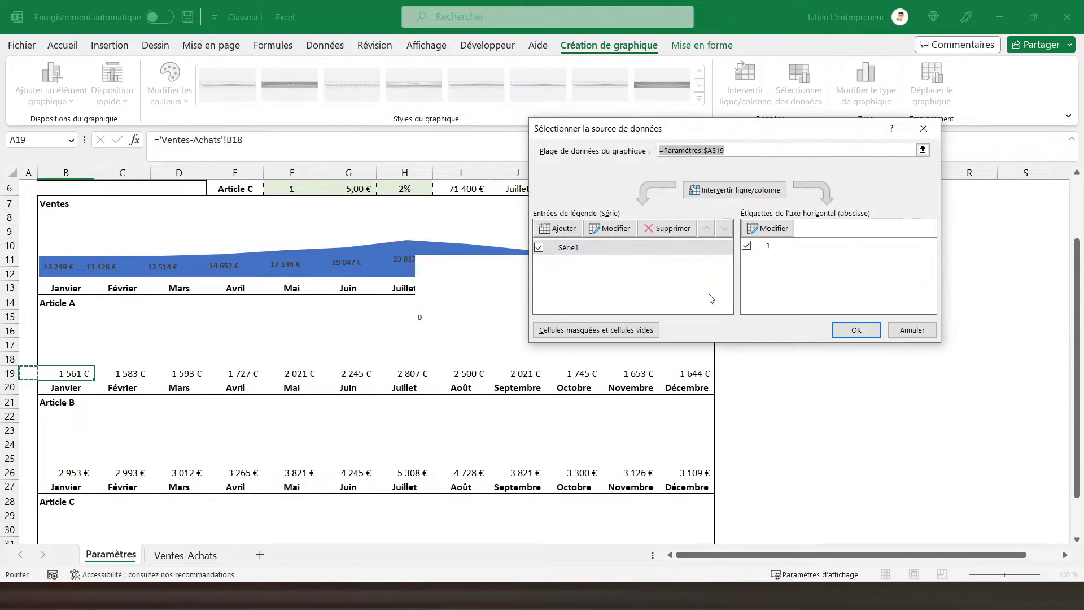
left_click(610, 228)
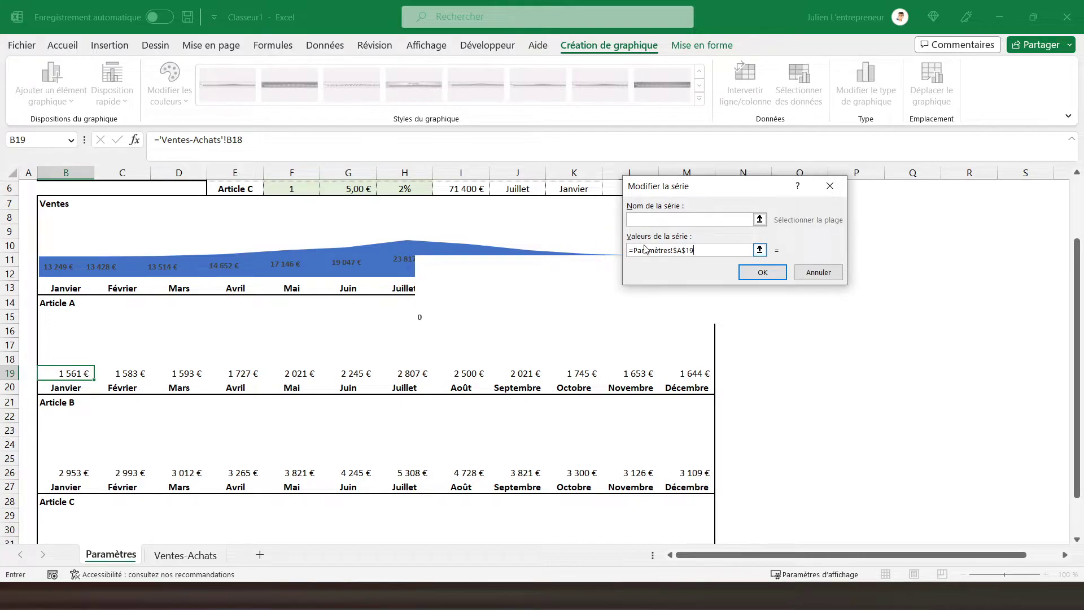
left_click(760, 250)
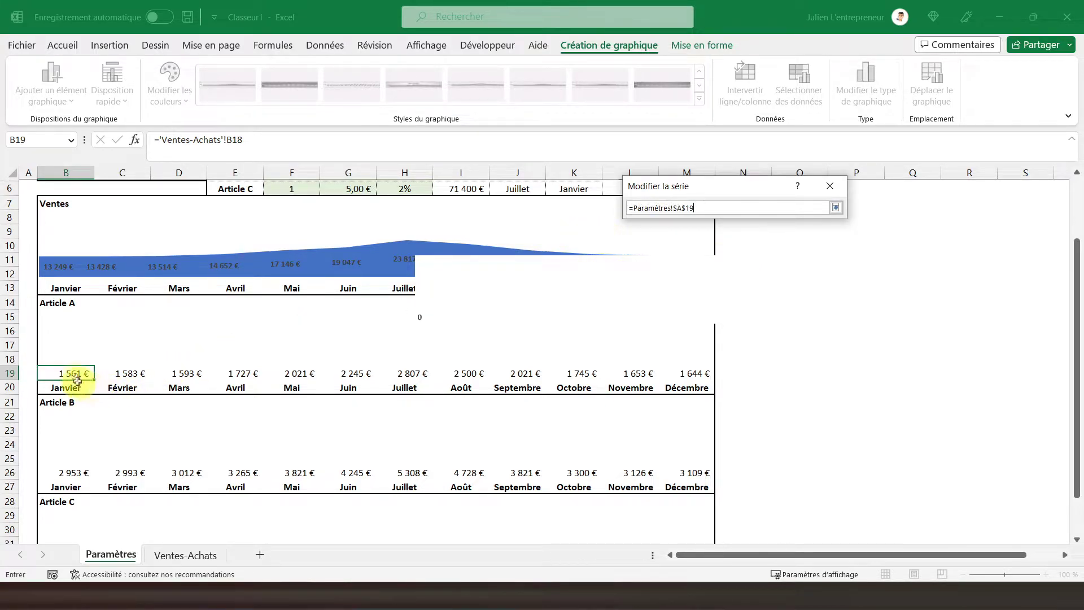
type("+")
left_click_drag(63, 368, 705, 378)
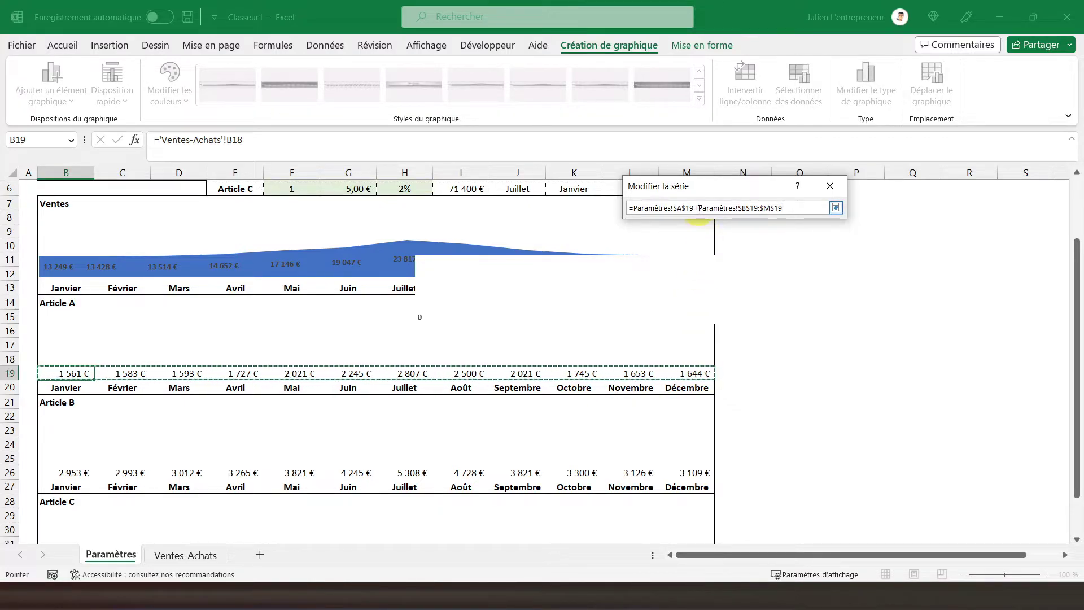
key("BackSpace")
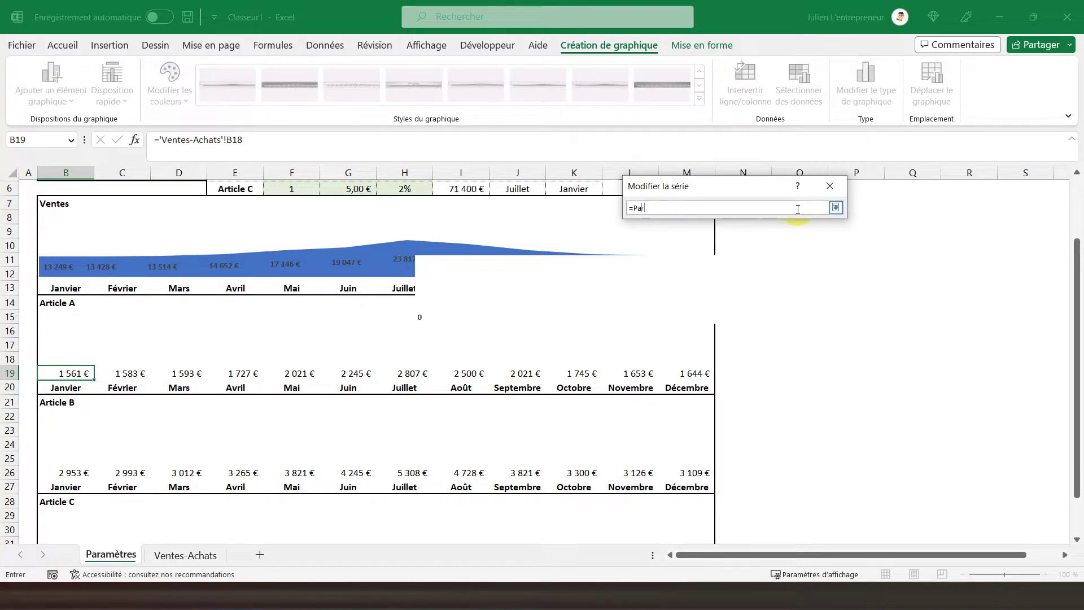
left_click_drag(75, 374, 677, 371)
left_click(757, 275)
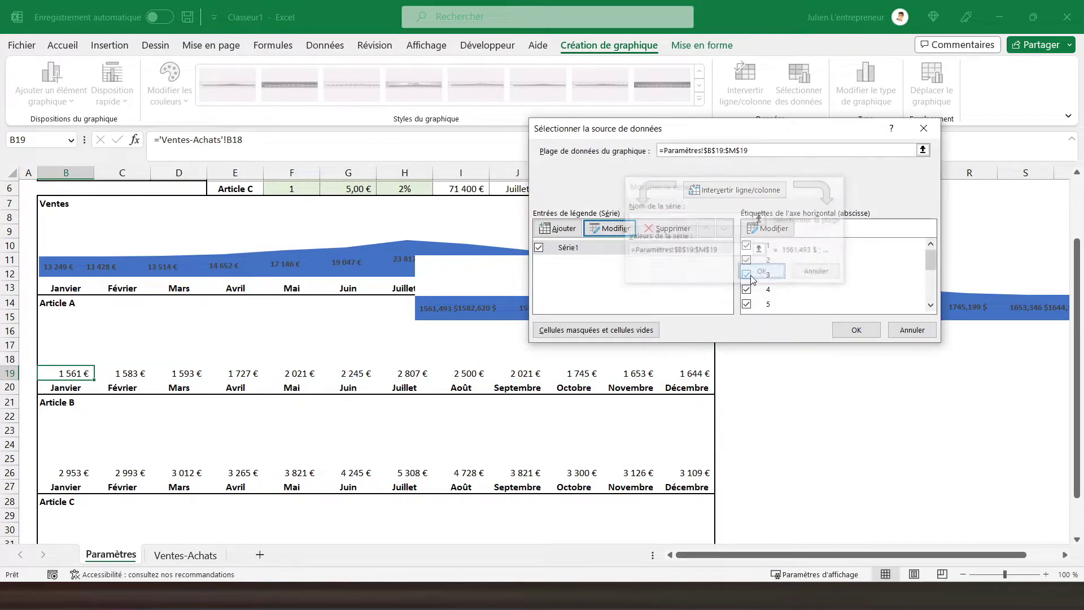
left_click(856, 331)
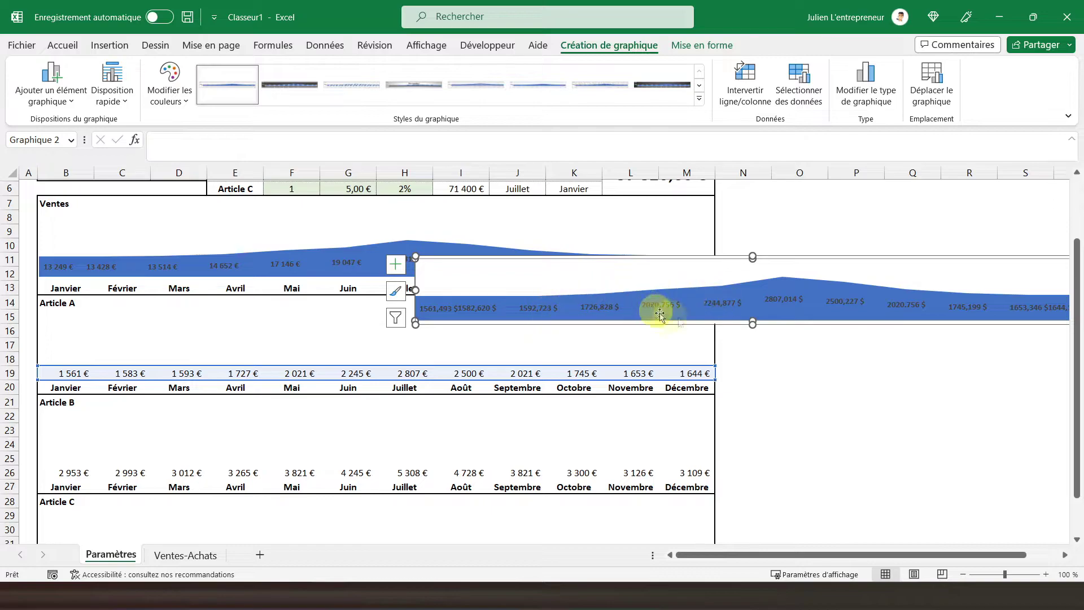
Format cells B19:M19 as Monétaire with 0 decimals and the € symbol
left_click(60, 373)
left_click_drag(59, 373, 686, 374)
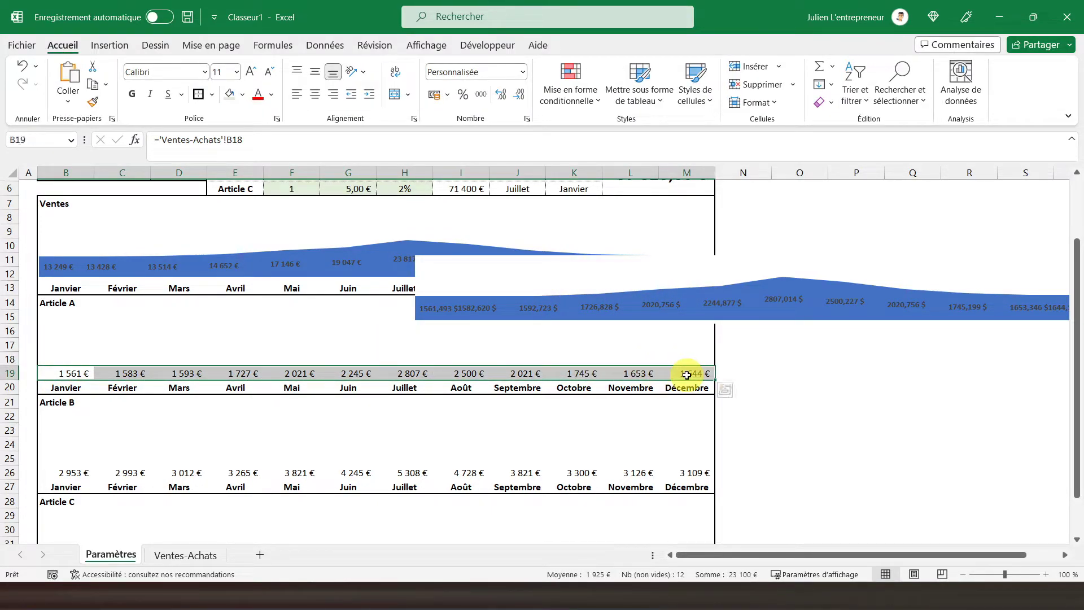
right_click(686, 376)
left_click(745, 505)
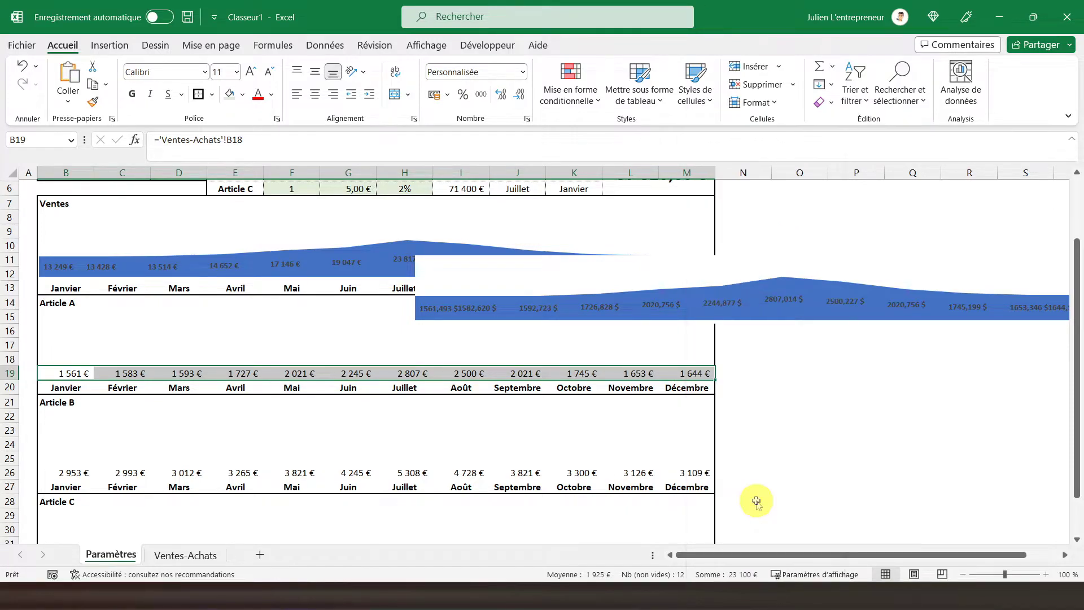
left_click(708, 271)
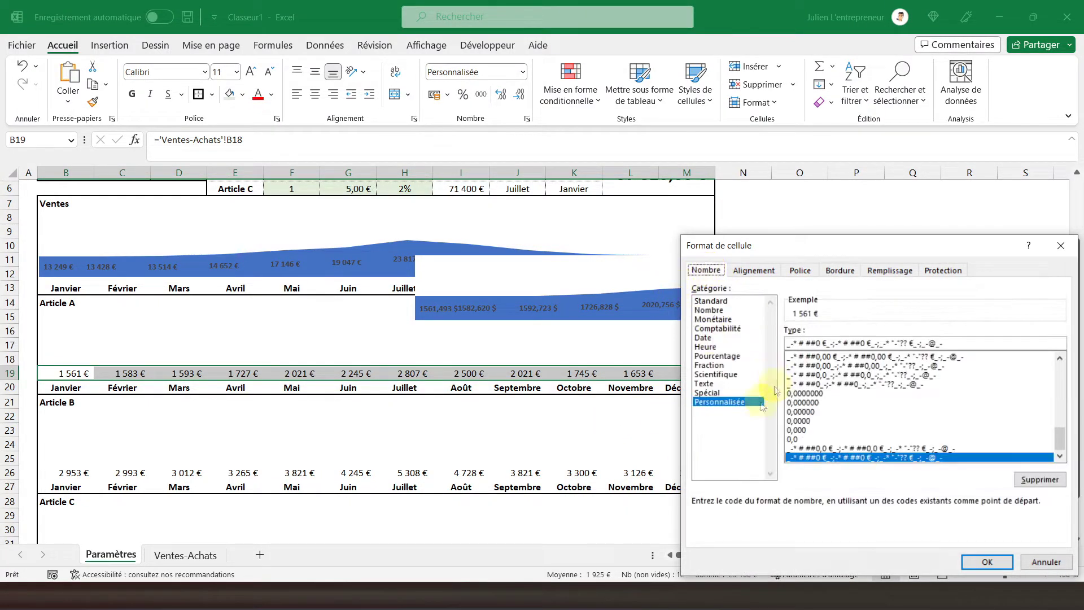
left_click(712, 319)
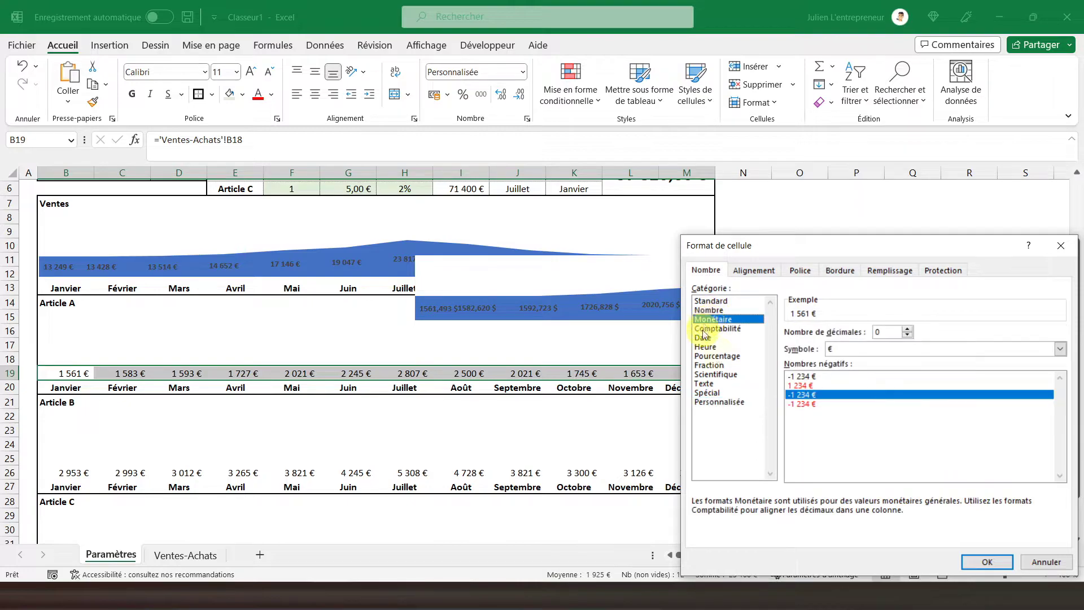
left_click(987, 562)
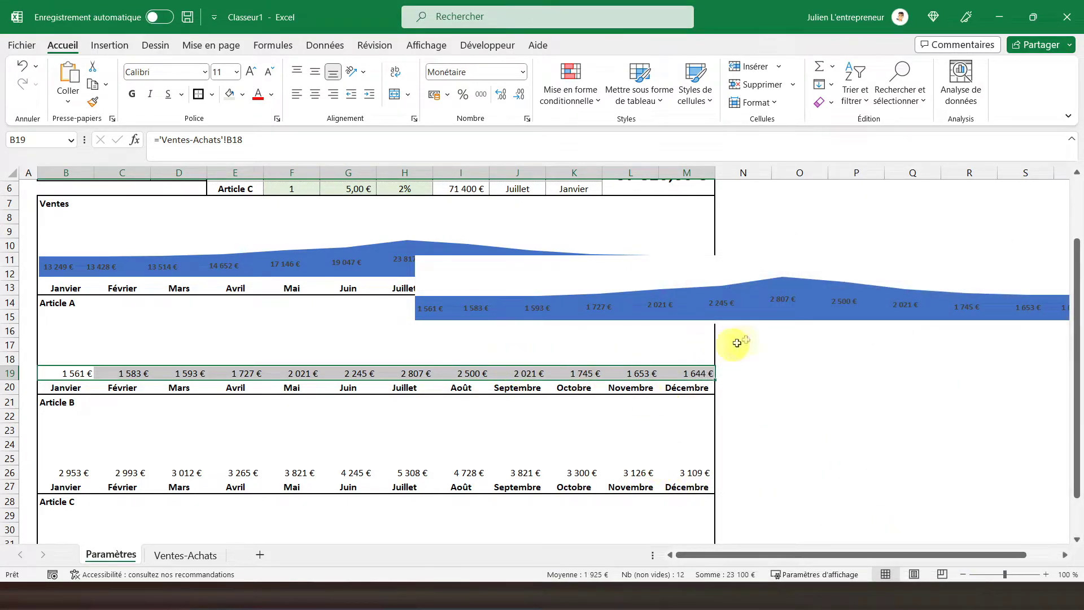
Move the Article A chart back into its frame above the month names and fill its area series with solid light gold
left_click(627, 266)
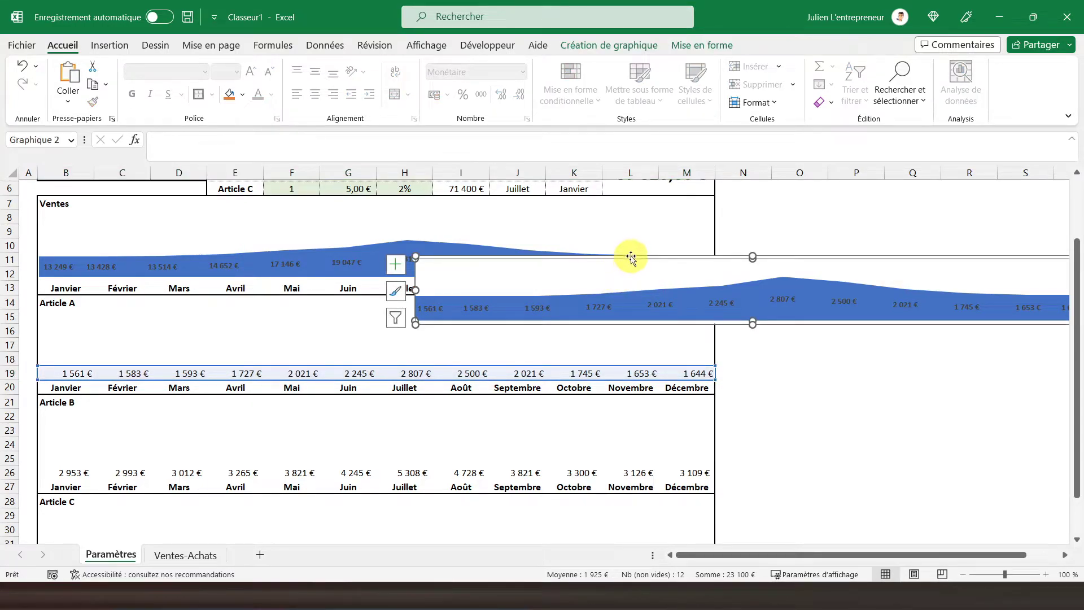
left_click_drag(631, 257, 255, 315)
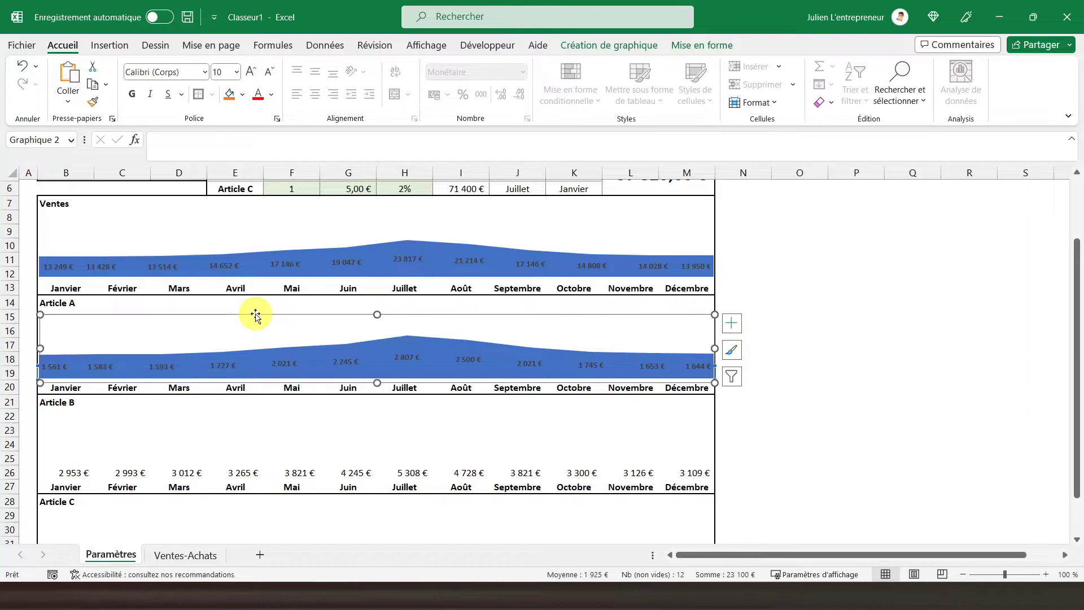
left_click(256, 352)
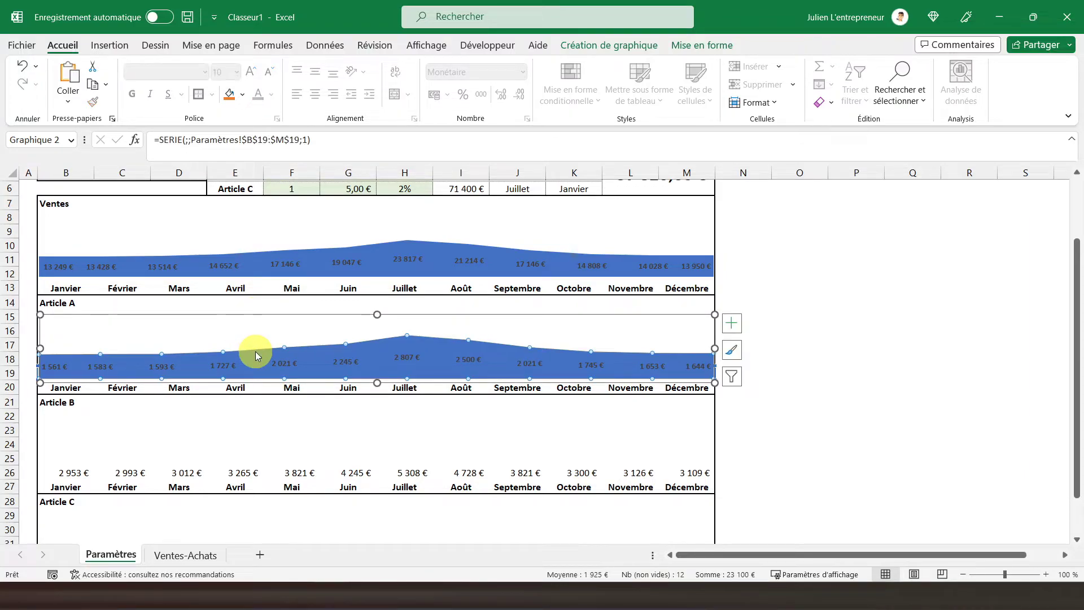
left_click(257, 323)
double_click(256, 323)
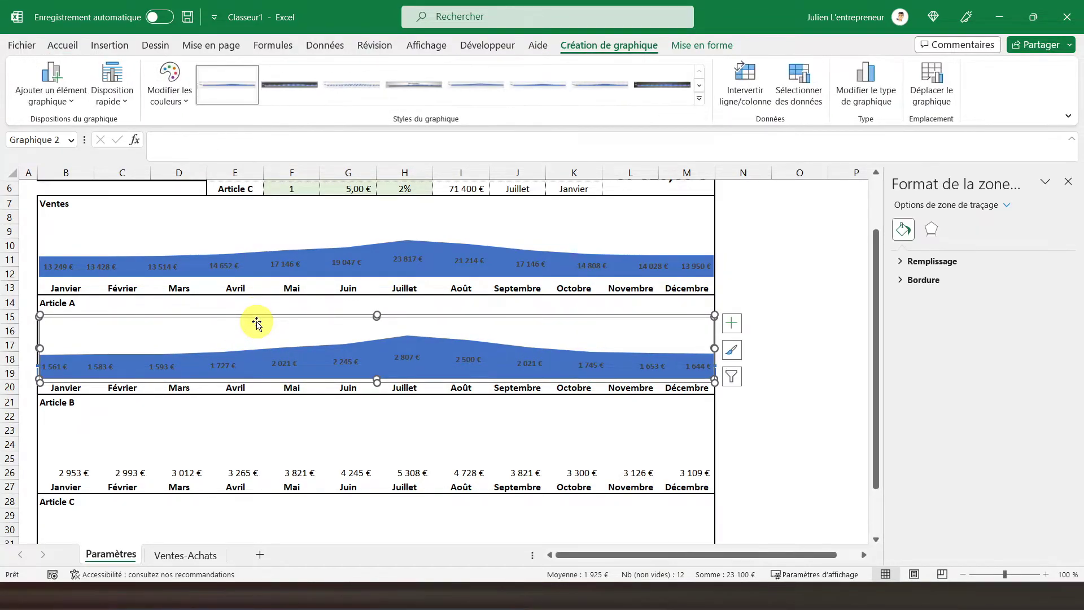
left_click(260, 357)
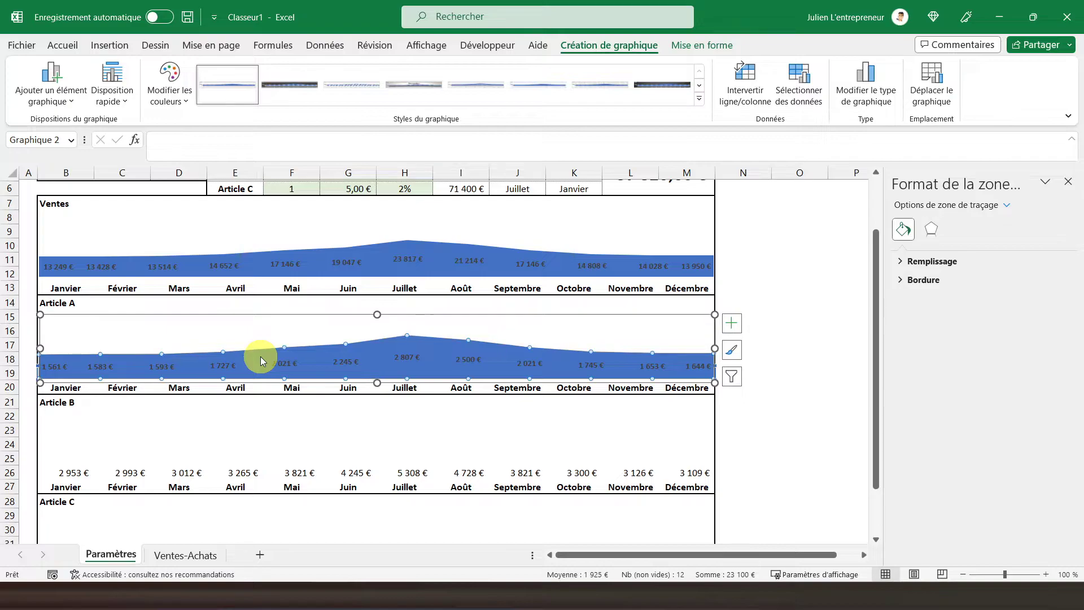
left_click(921, 264)
left_click(1053, 392)
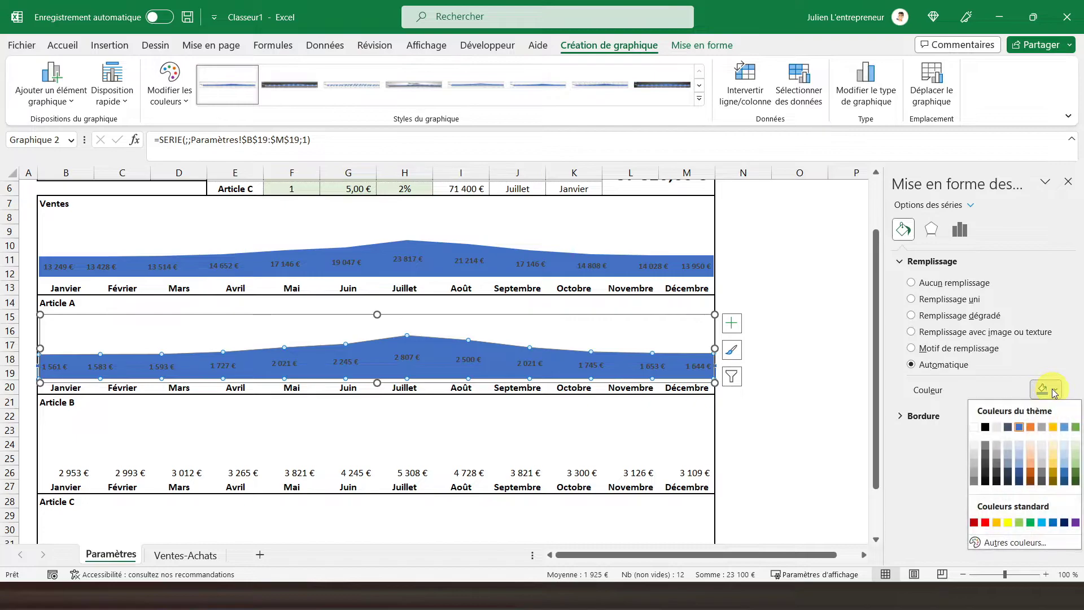
left_click(1057, 447)
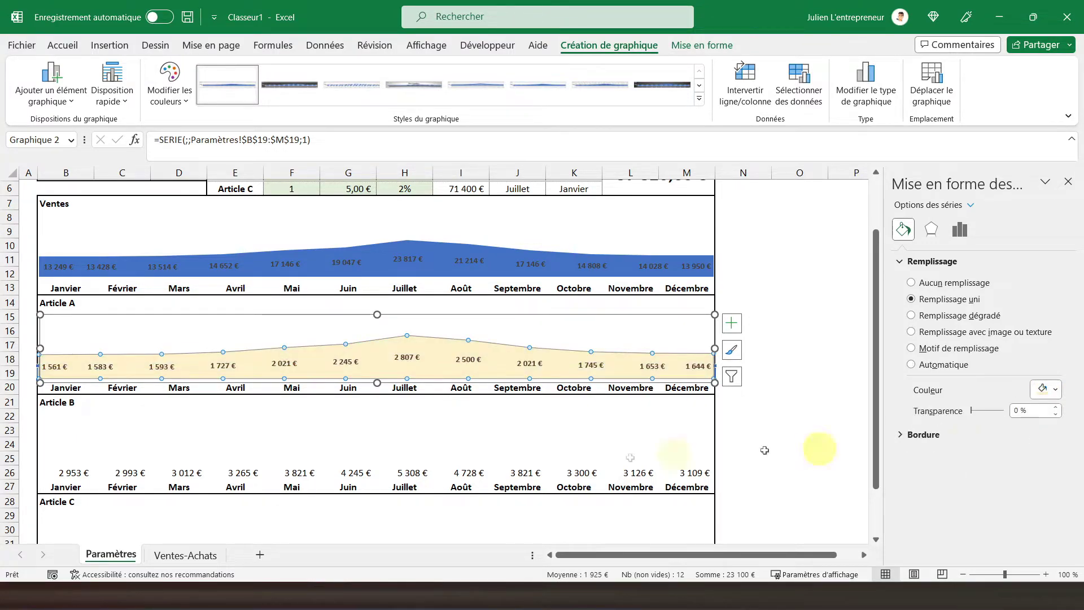
left_click(750, 428)
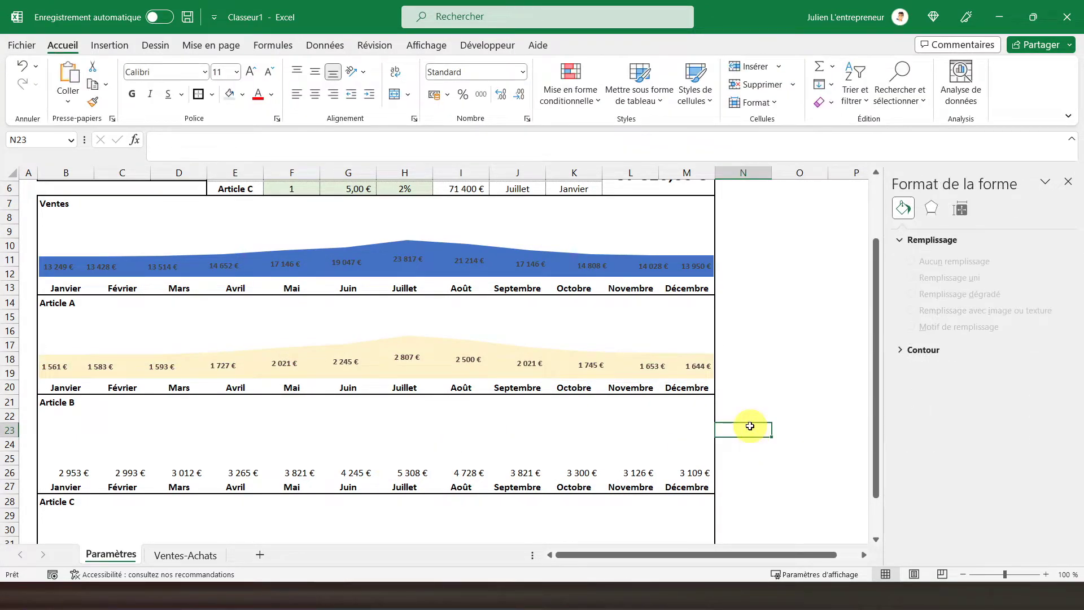
Copy the Article A area chart and paste the copy at cell H22 in the Article B section
scroll(749, 427, "down", 2)
left_click(490, 232)
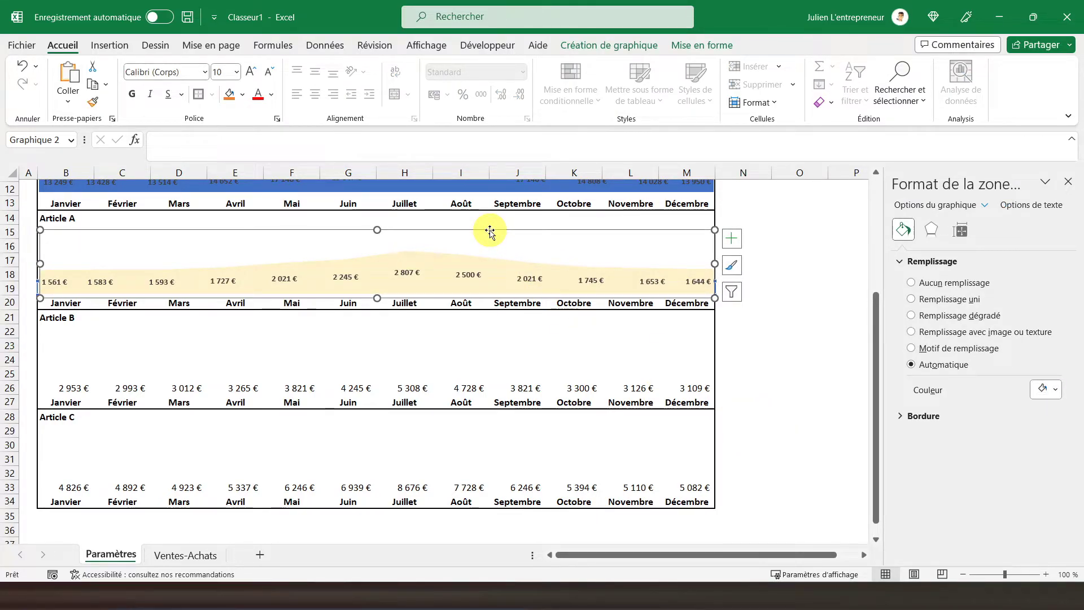
key("ctrl+c")
left_click(401, 332)
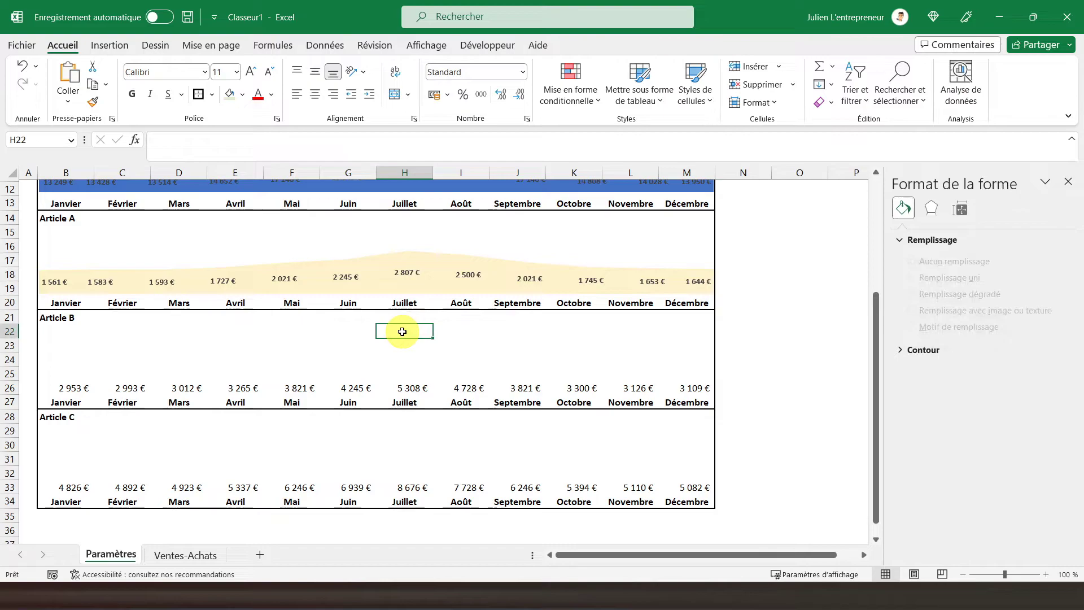
key("ctrl+v")
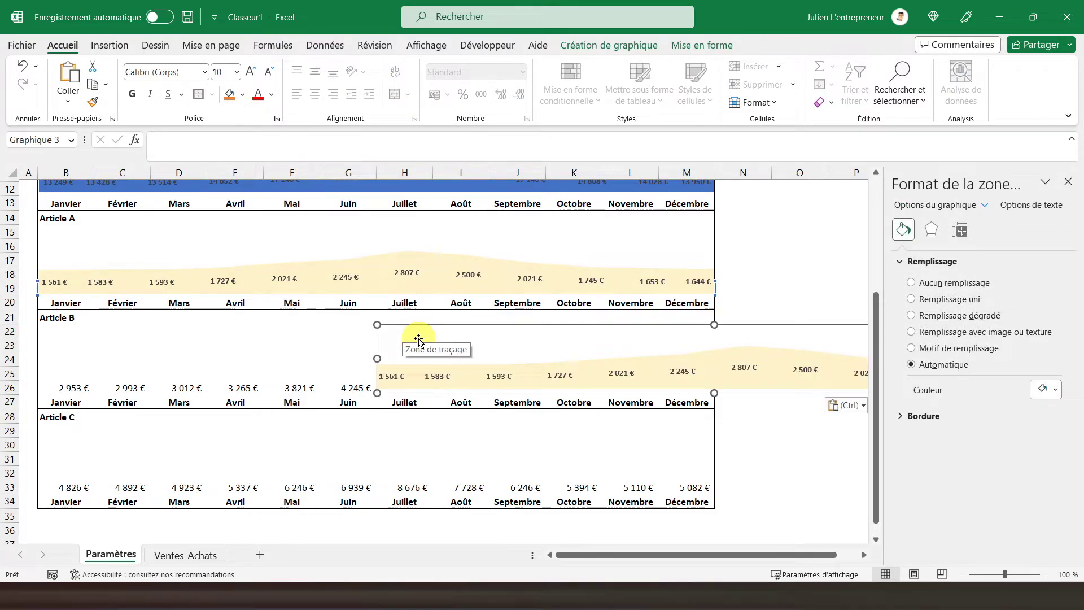
Set the pasted Article B chart's series values to =Paramètres!$B$26:$M$26 and apply the new data source
left_click(621, 45)
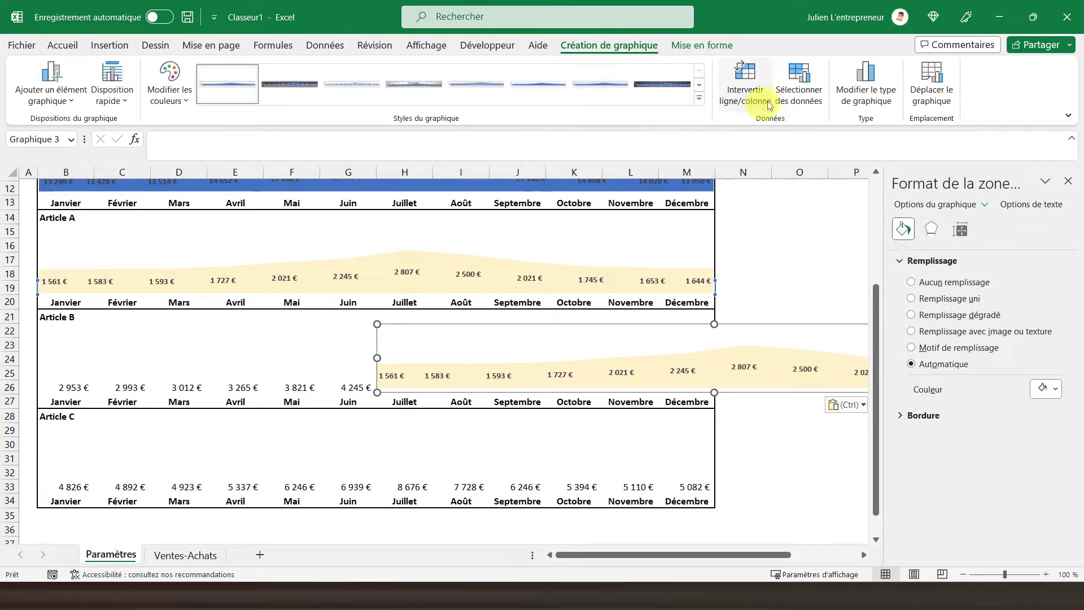
left_click(798, 88)
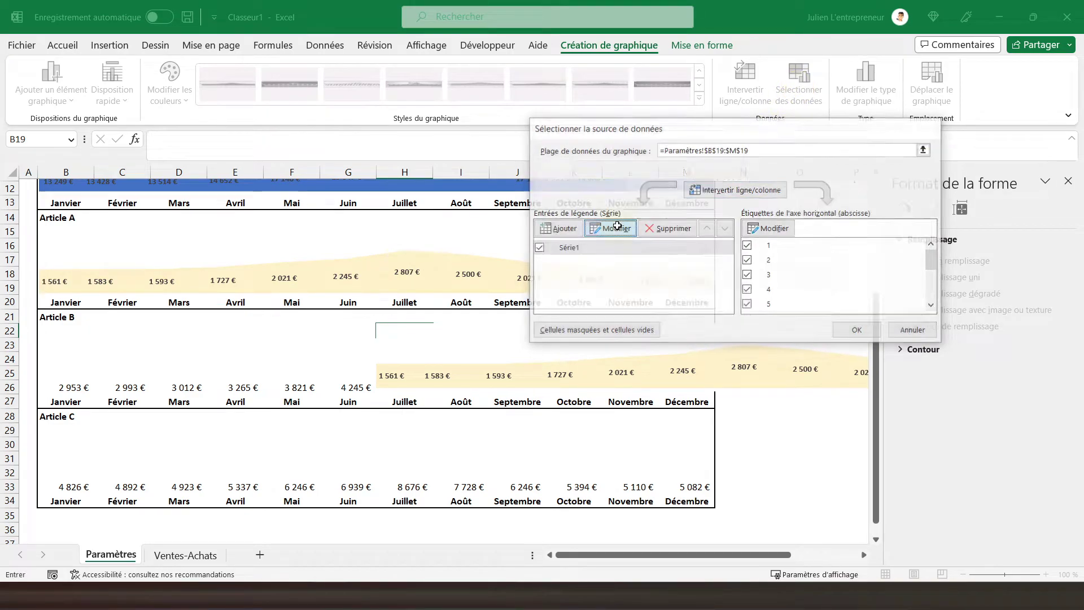
left_click(616, 228)
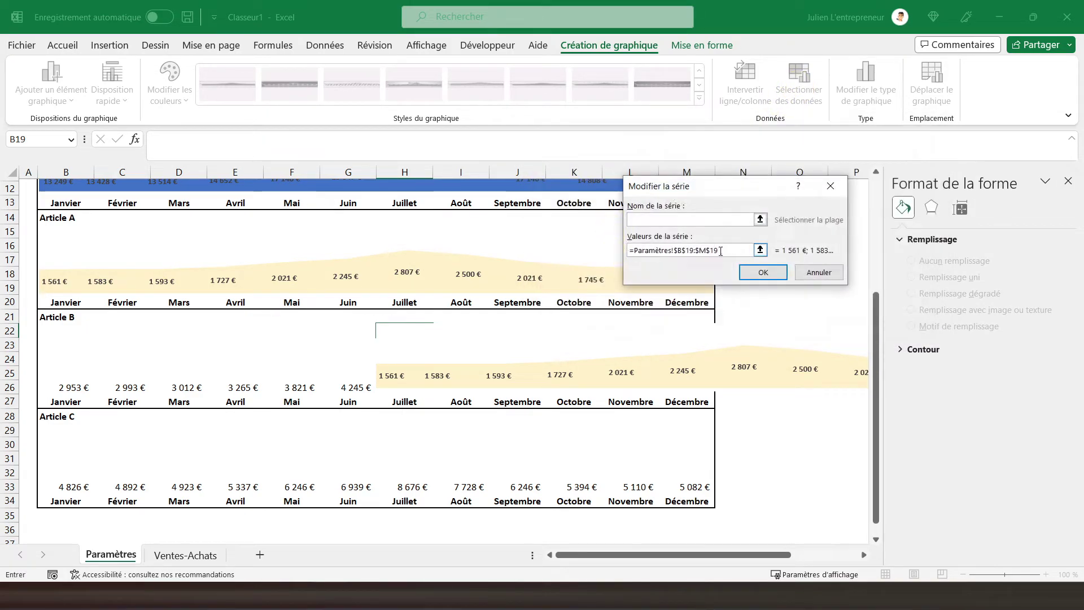
left_click(759, 250)
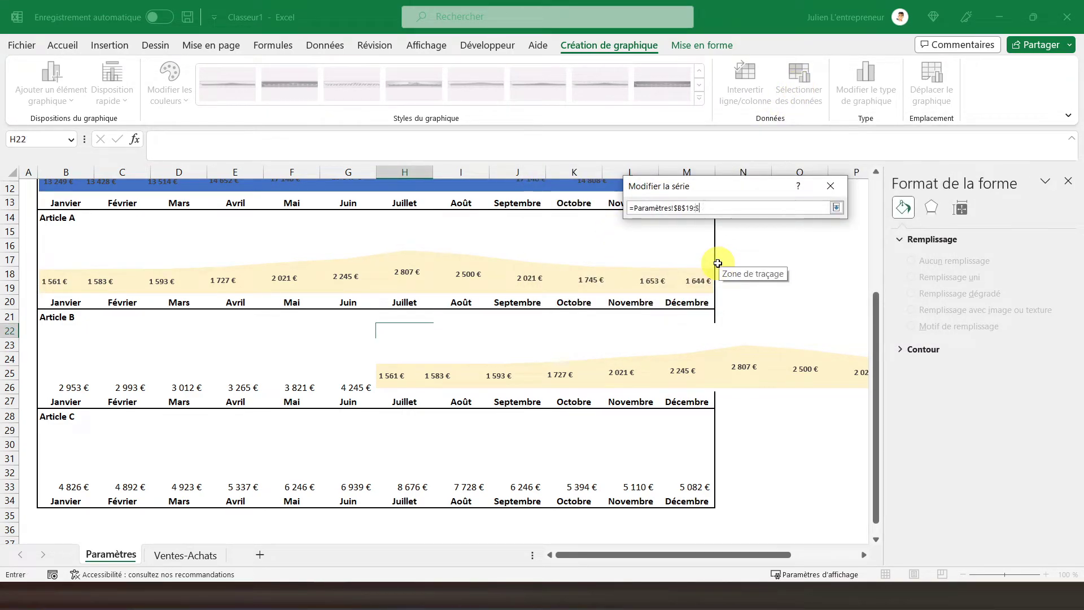
left_click_drag(59, 389, 688, 388)
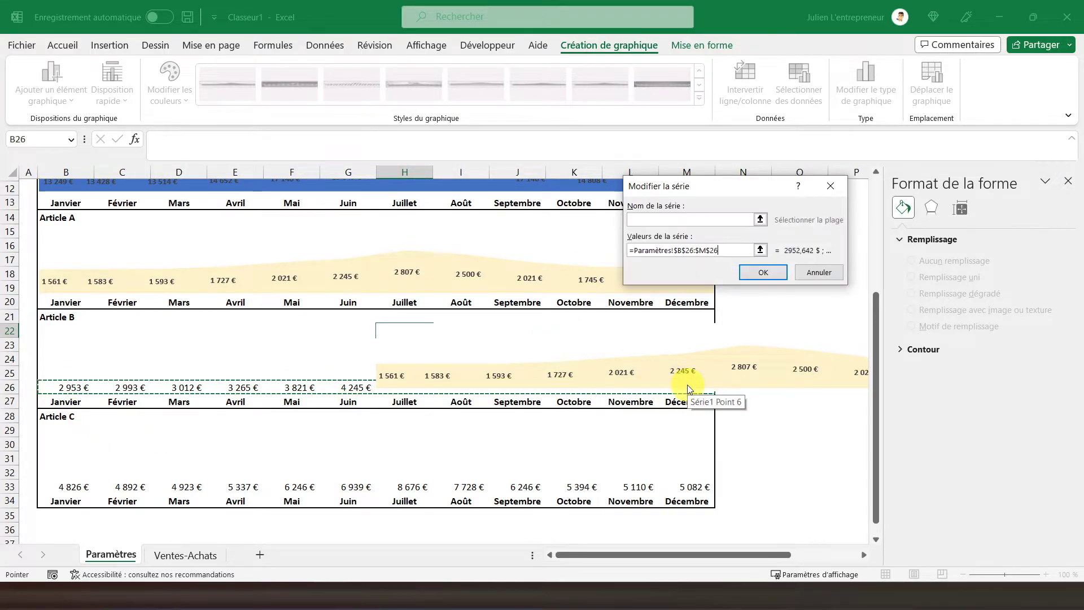
left_click(763, 273)
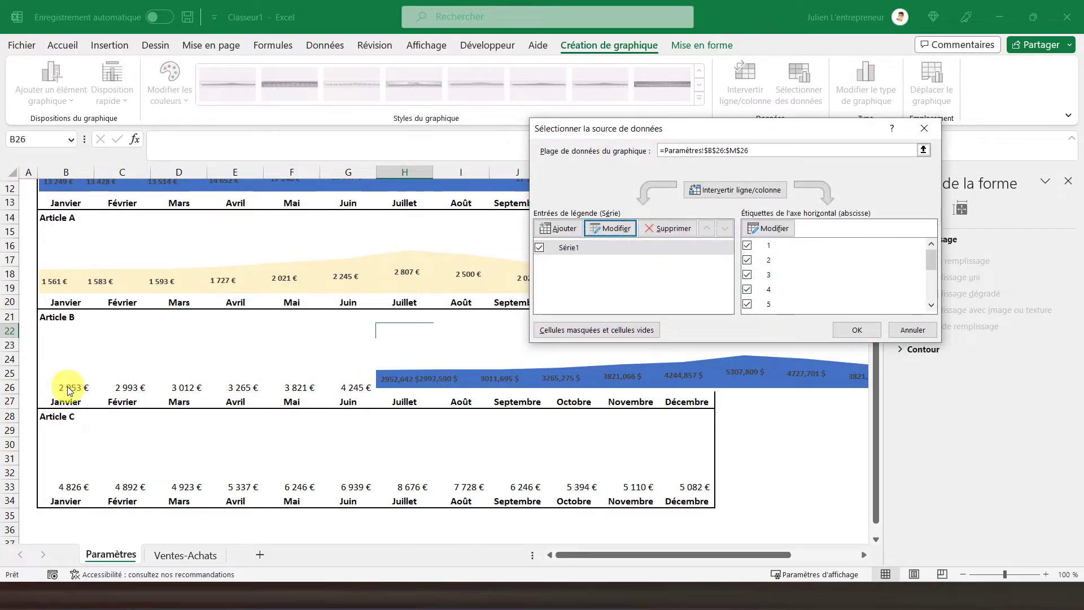
left_click(856, 330)
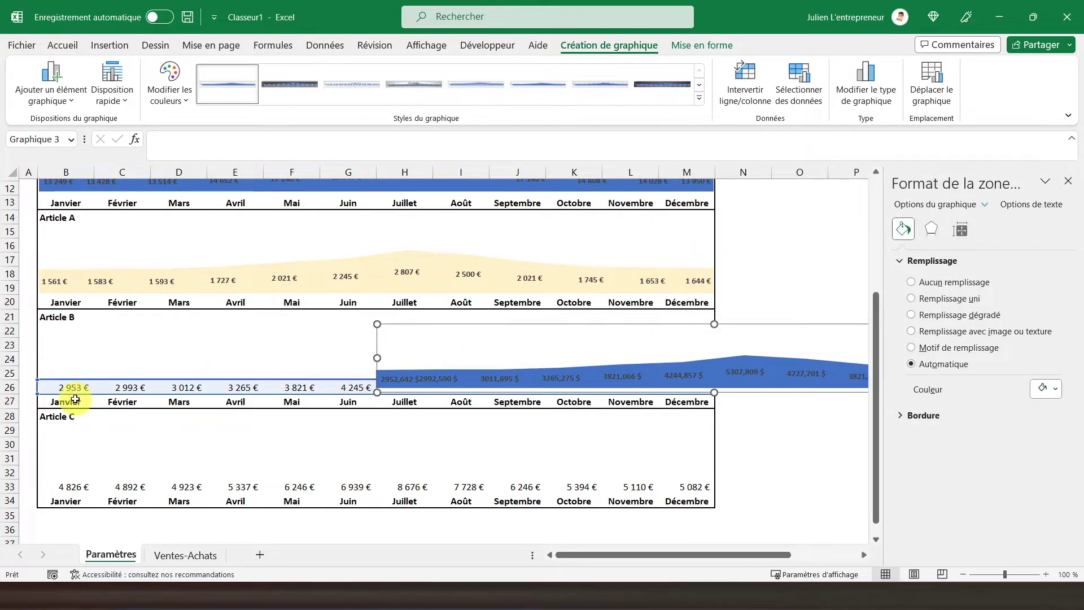
Format cells B26:M26 as Monétaire with 0 decimals and the € symbol
left_click_drag(66, 390, 698, 391)
right_click(123, 389)
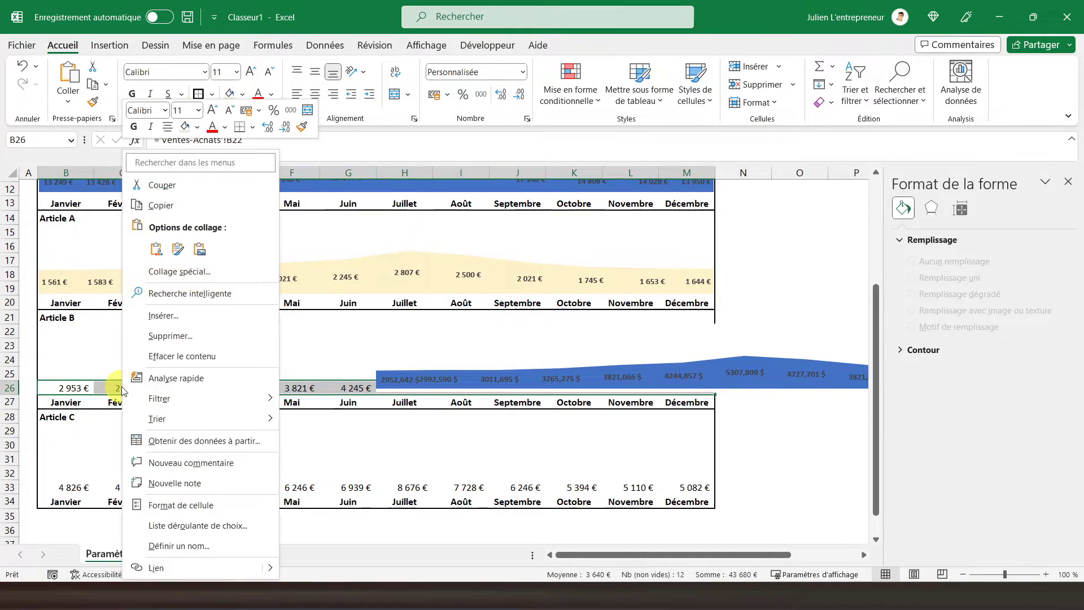
left_click(187, 505)
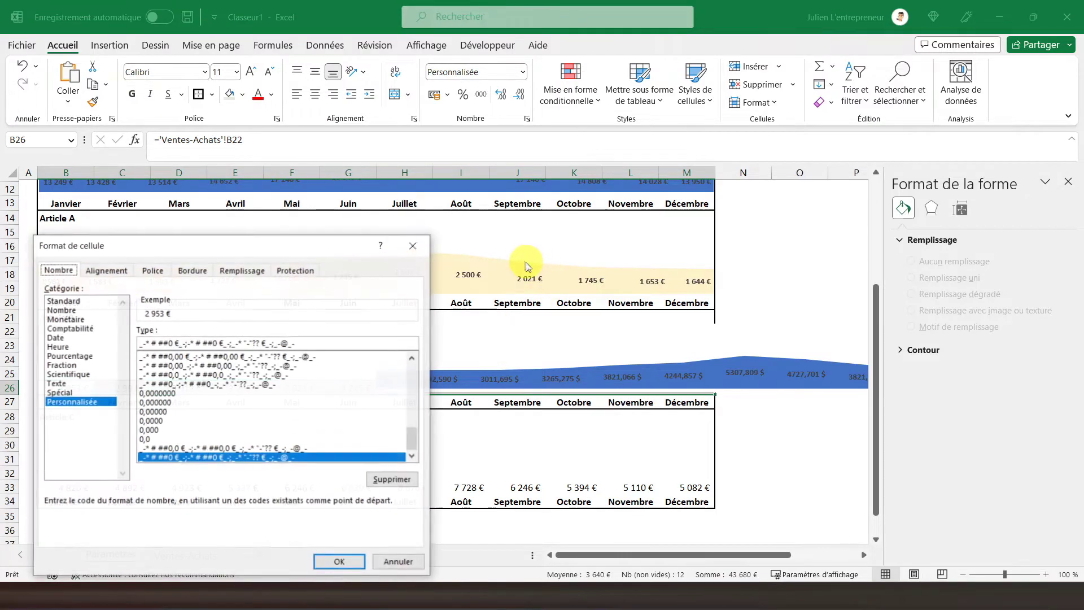
left_click(65, 319)
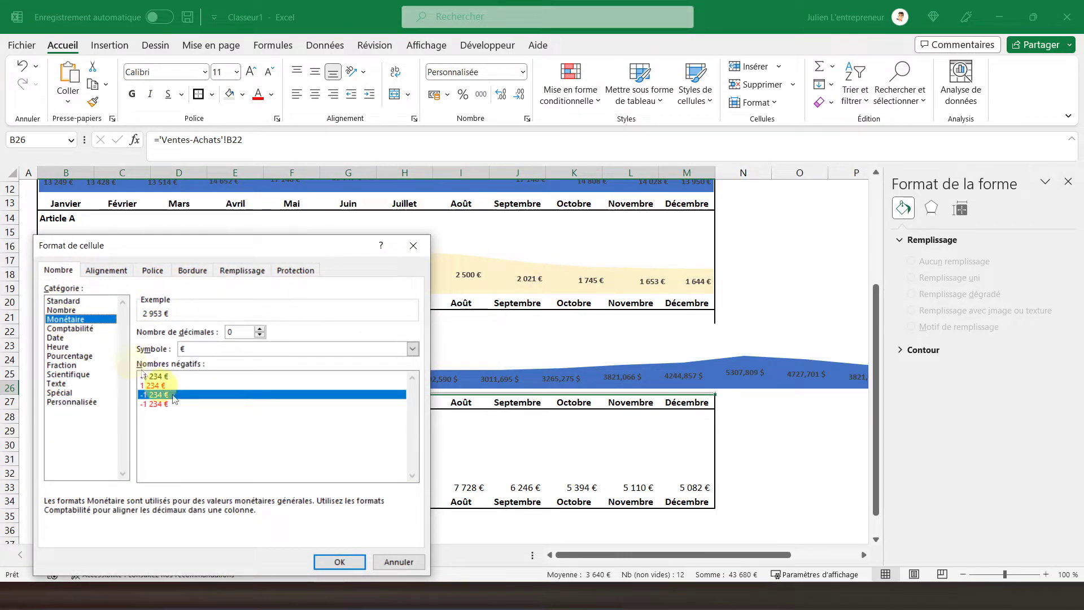
left_click(338, 562)
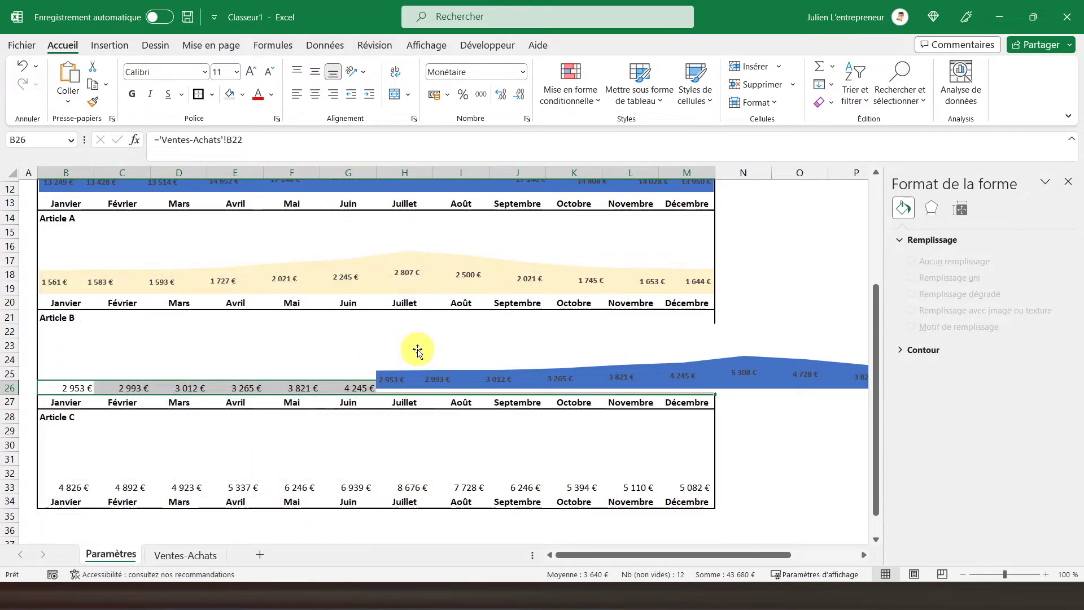
Move the Article B chart into its frame above the month names and fill its area series with a gold one shade darker than Article A's
left_click(417, 350)
left_click_drag(434, 325, 100, 332)
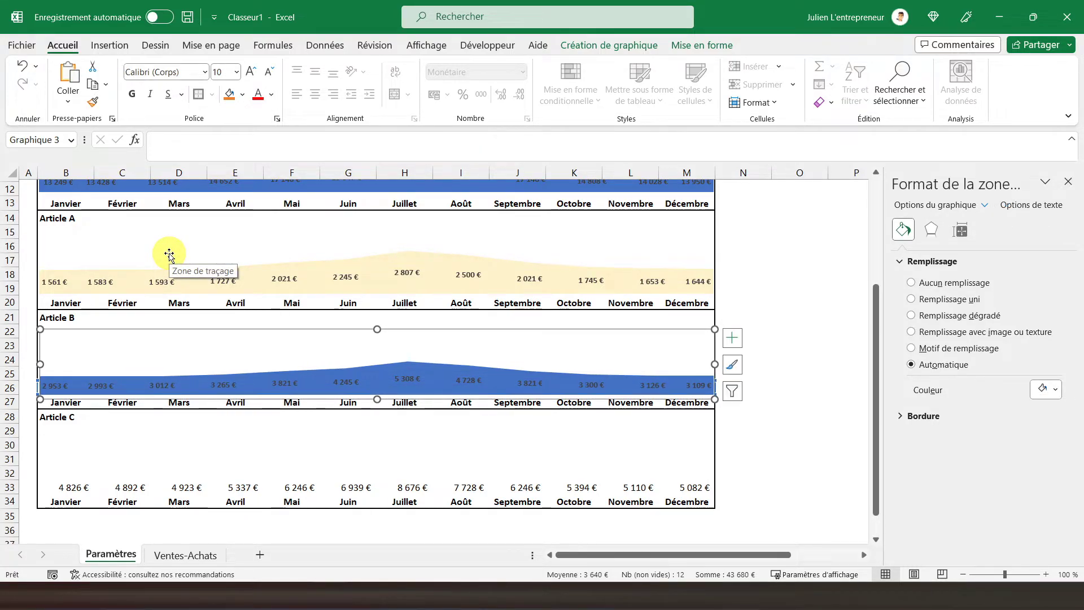
left_click(462, 375)
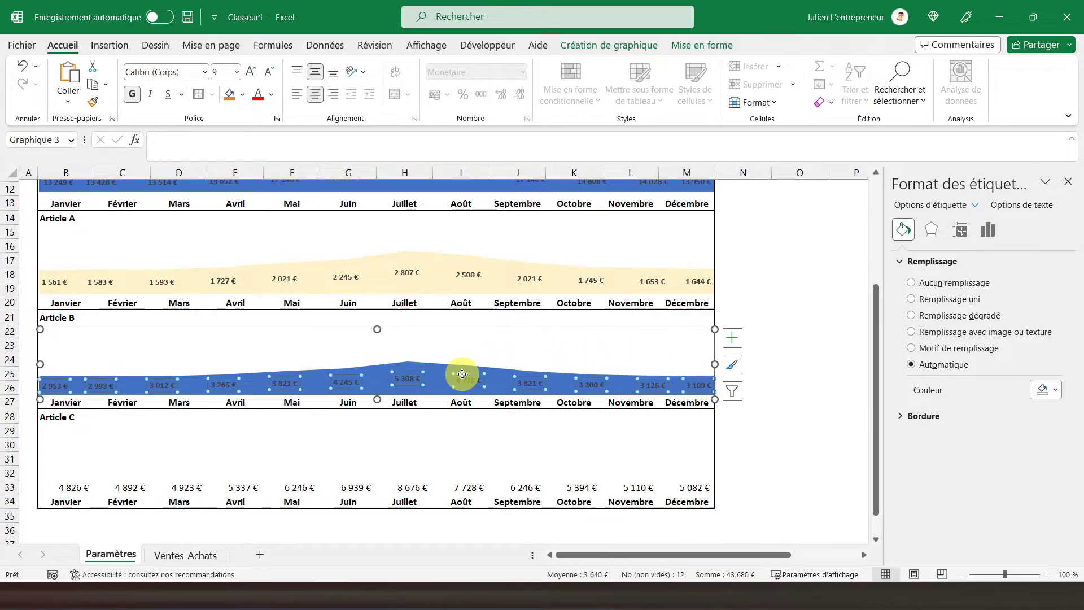
left_click(415, 361)
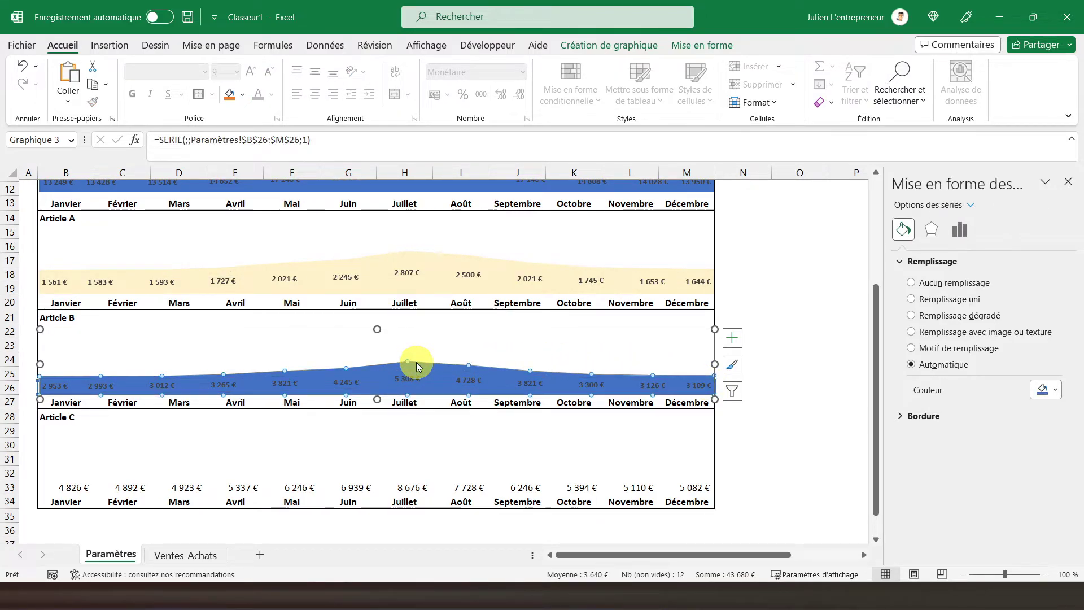
left_click(1054, 390)
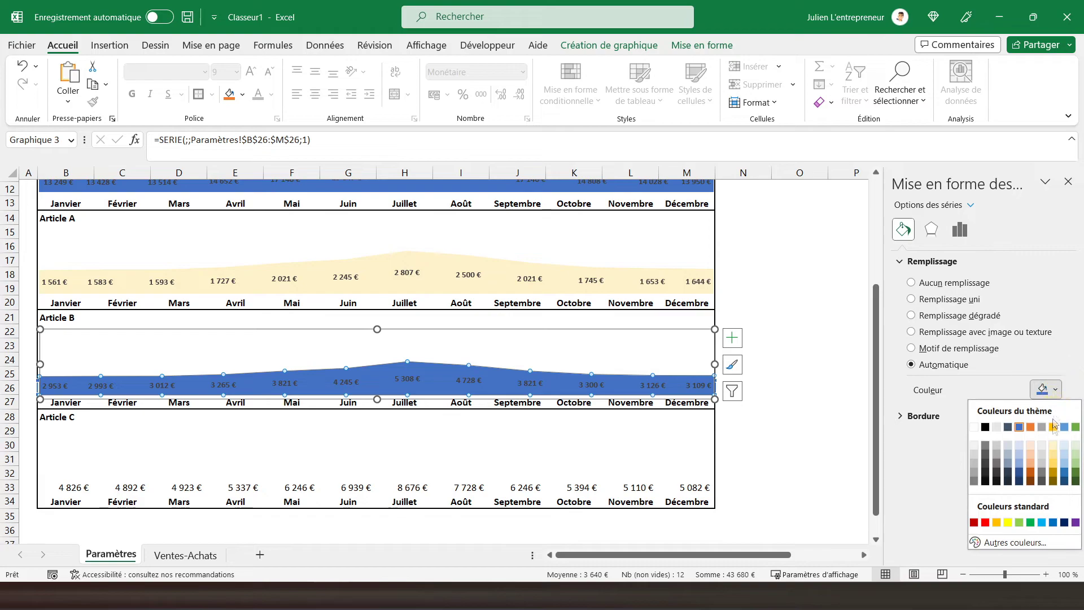
left_click(1054, 458)
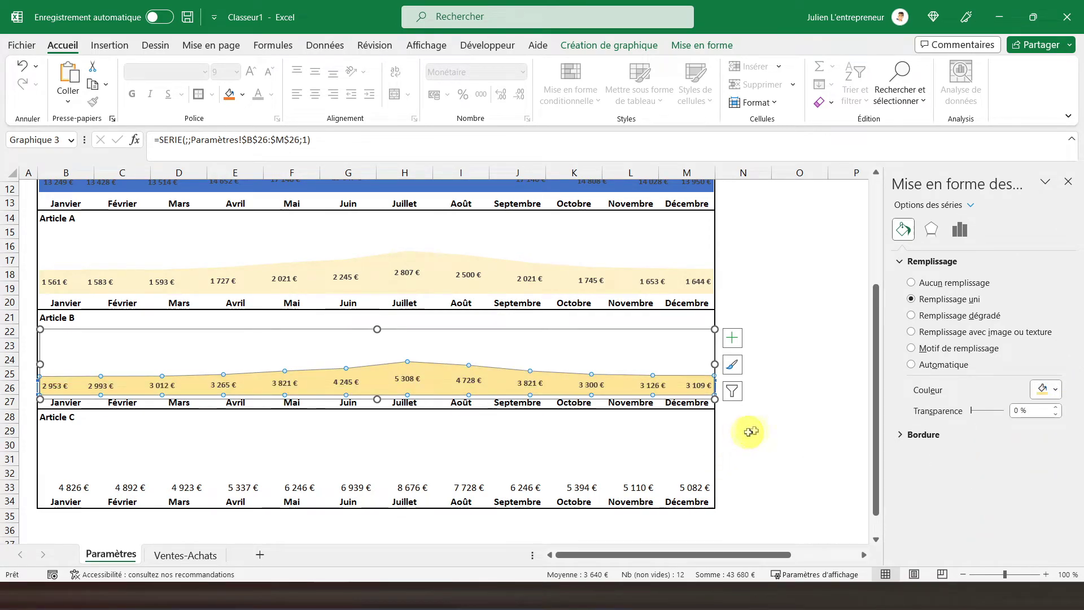
left_click(778, 429)
scroll(626, 387, "up", 3)
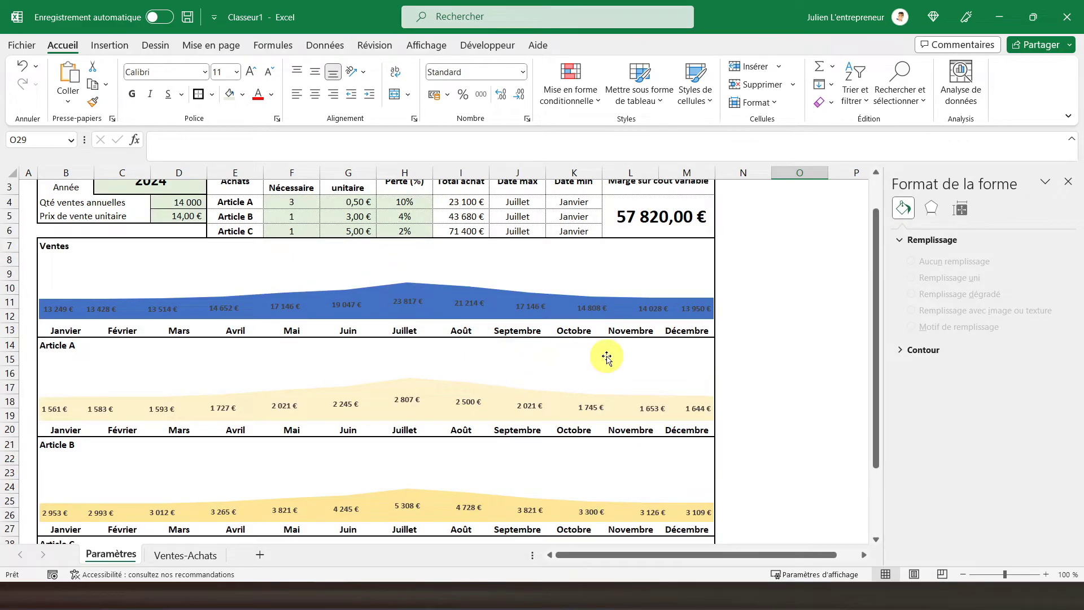
Copy the Article B chart, paste it into the Article C section and position it just above the row 33 values
scroll(607, 357, "down", 4)
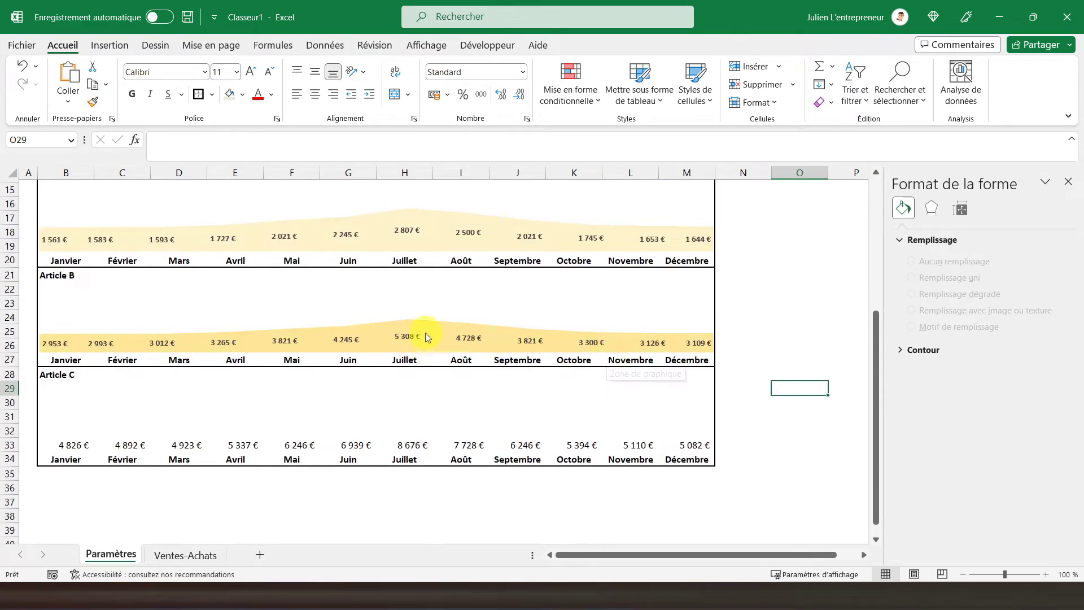
left_click(443, 295)
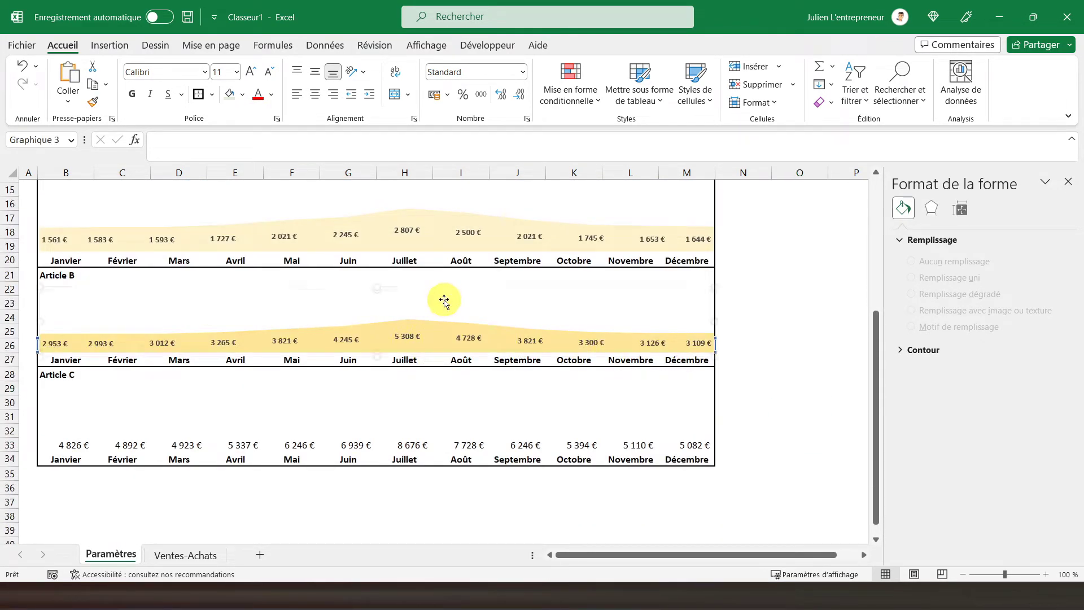
left_click(223, 425)
key("ctrl+v")
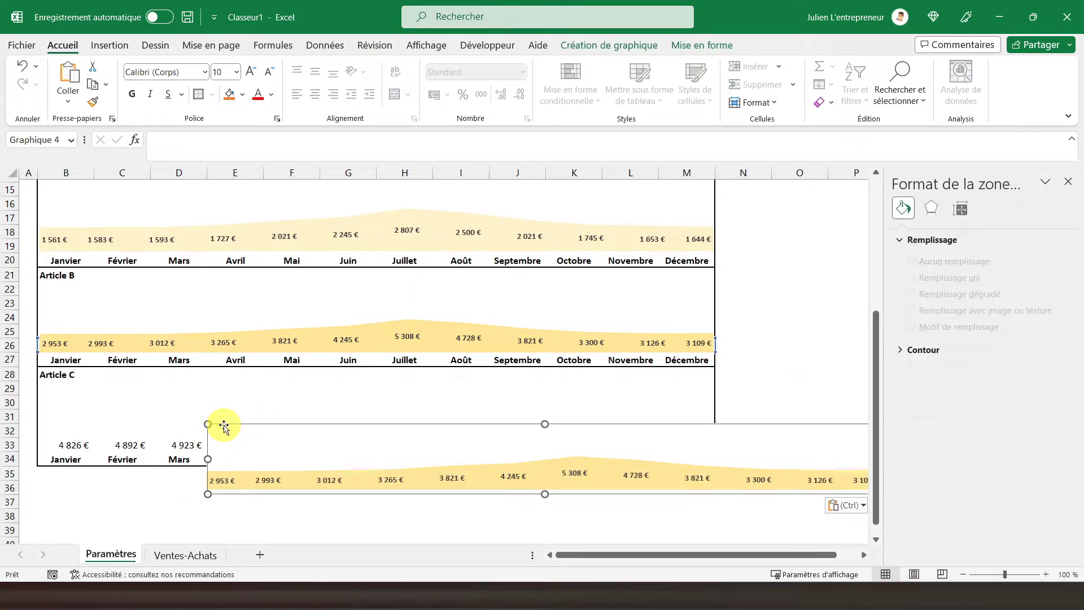
mouse_move(280, 428)
left_mouse_down()
mouse_move(290, 396)
mouse_move(283, 425)
left_mouse_up()
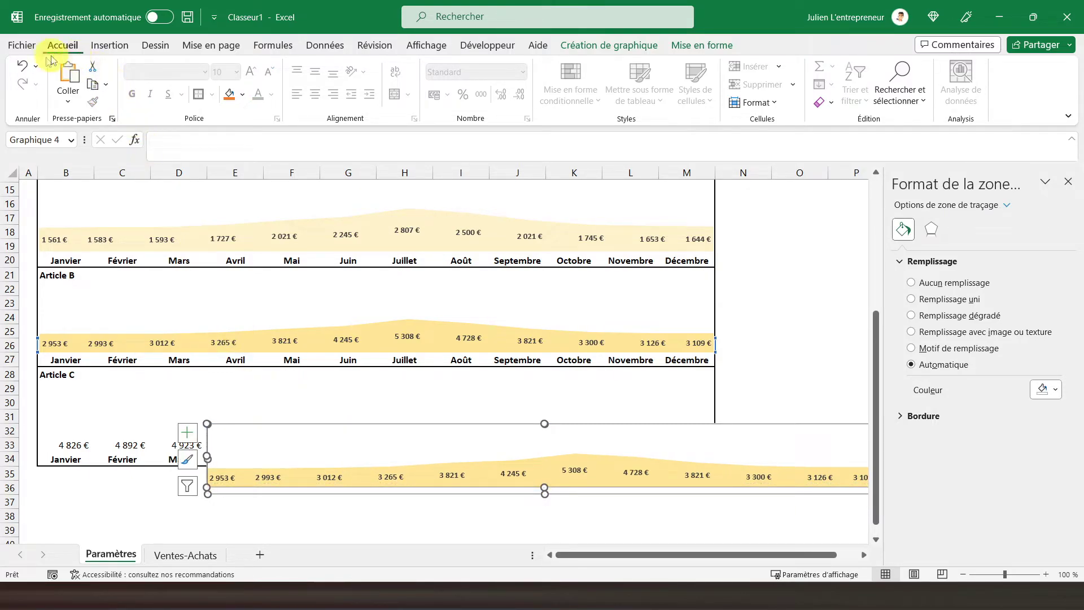
left_click(23, 65)
left_click_drag(295, 423, 270, 368)
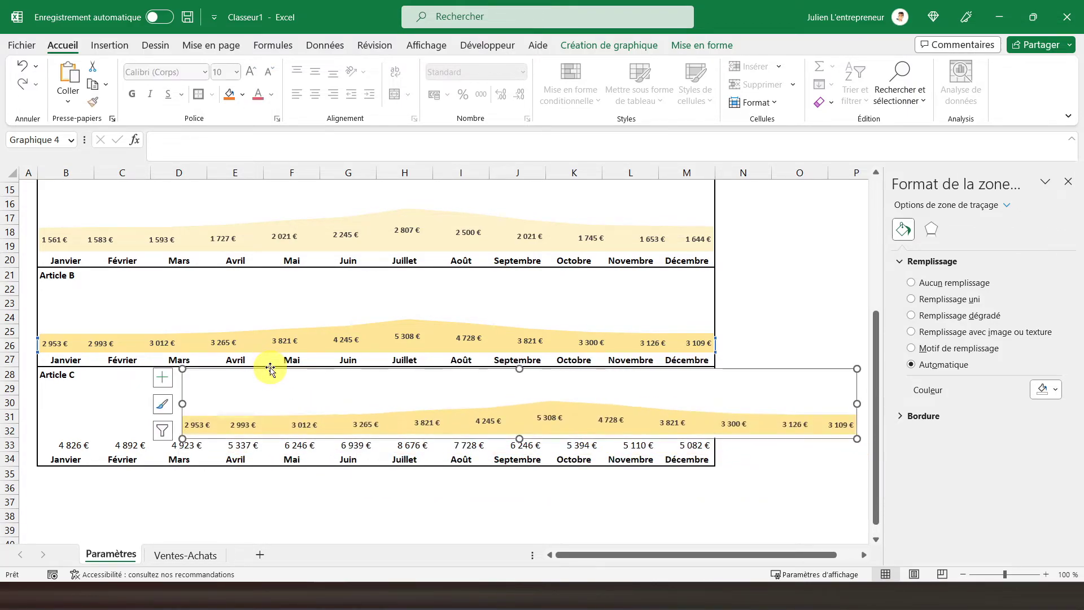
Set the pasted Article C chart's series values to =Paramètres!$B$33:$M$33 and apply the new data source
left_click(580, 44)
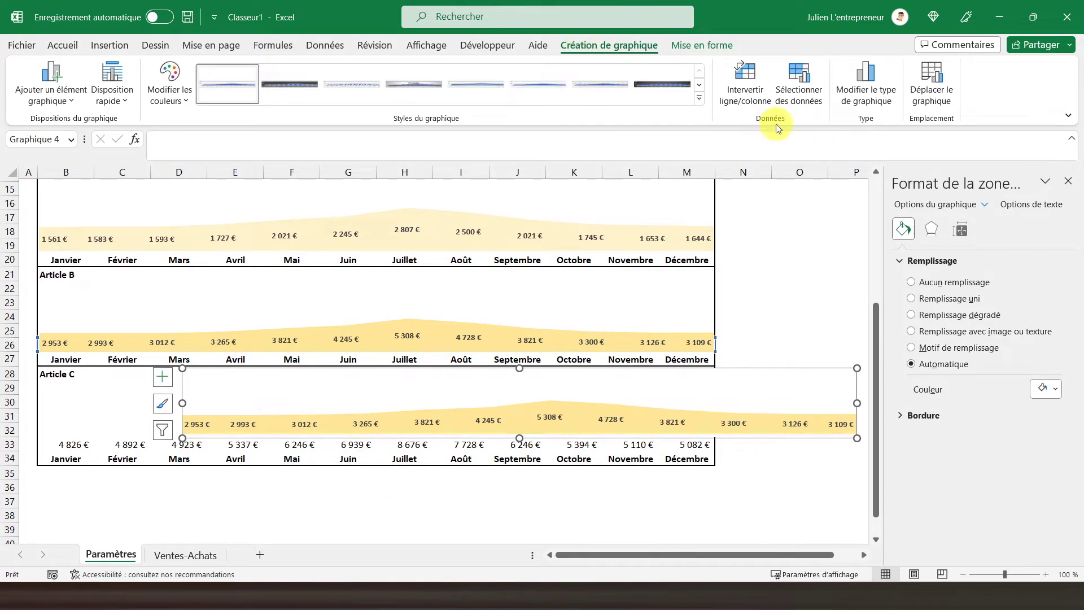
left_click(787, 93)
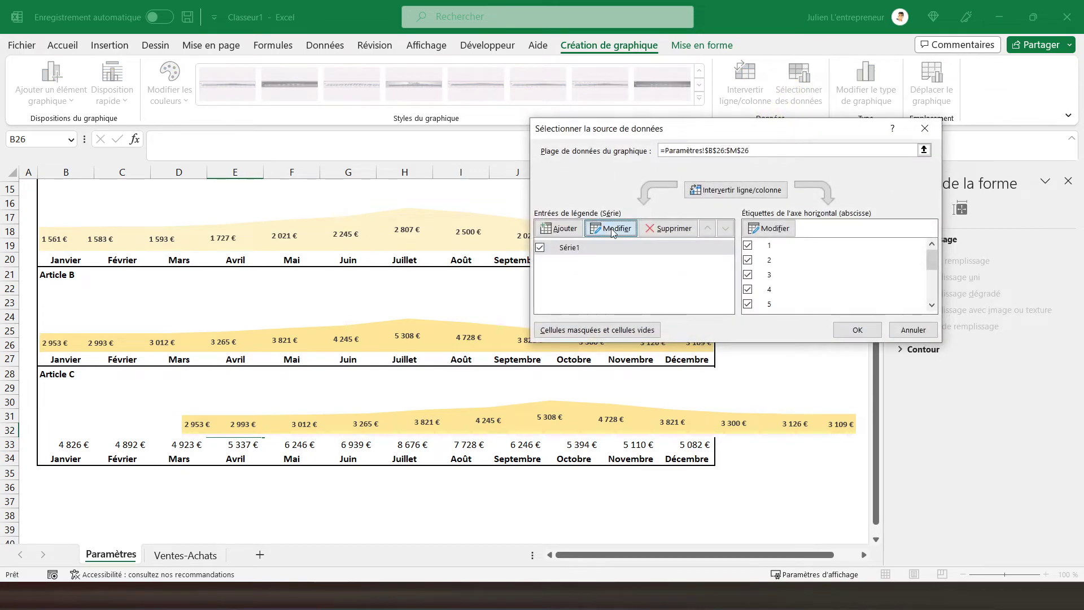
left_click(613, 229)
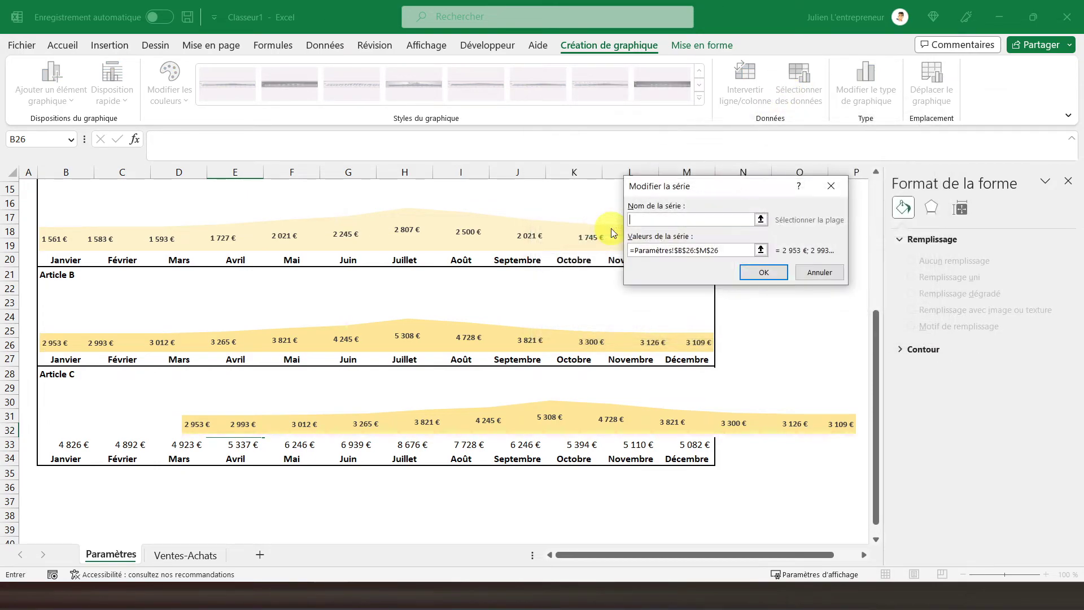
left_click(760, 250)
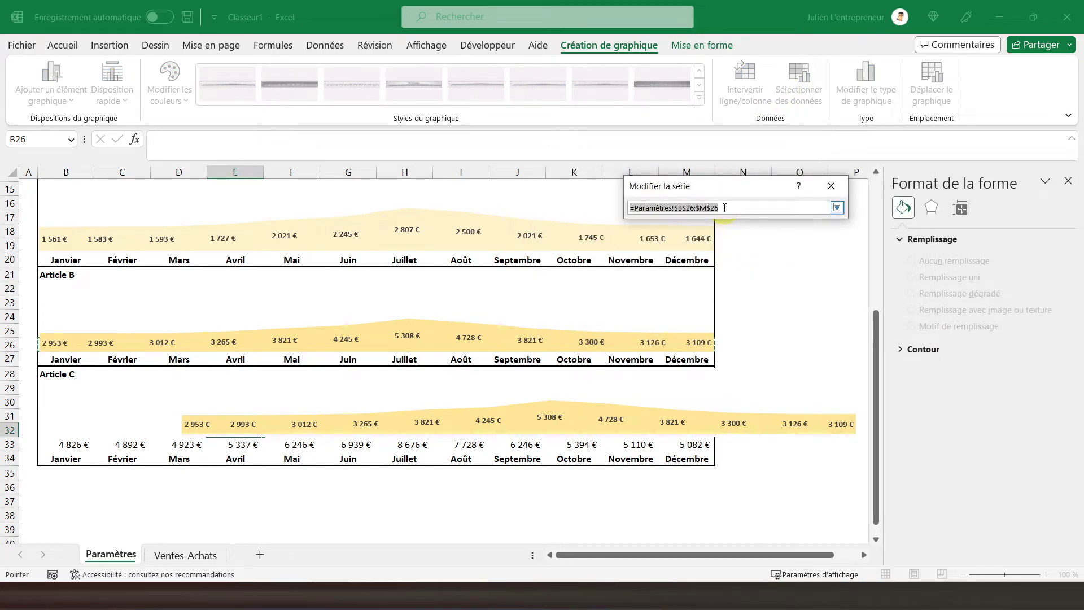
key("BackSpace")
left_click_drag(68, 444, 694, 444)
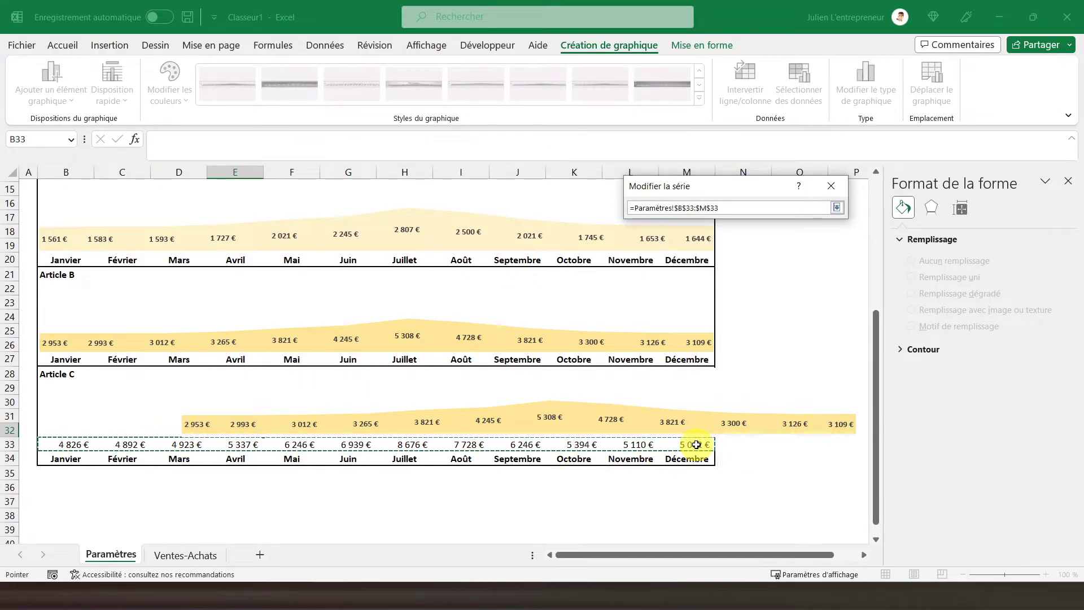
key("Return")
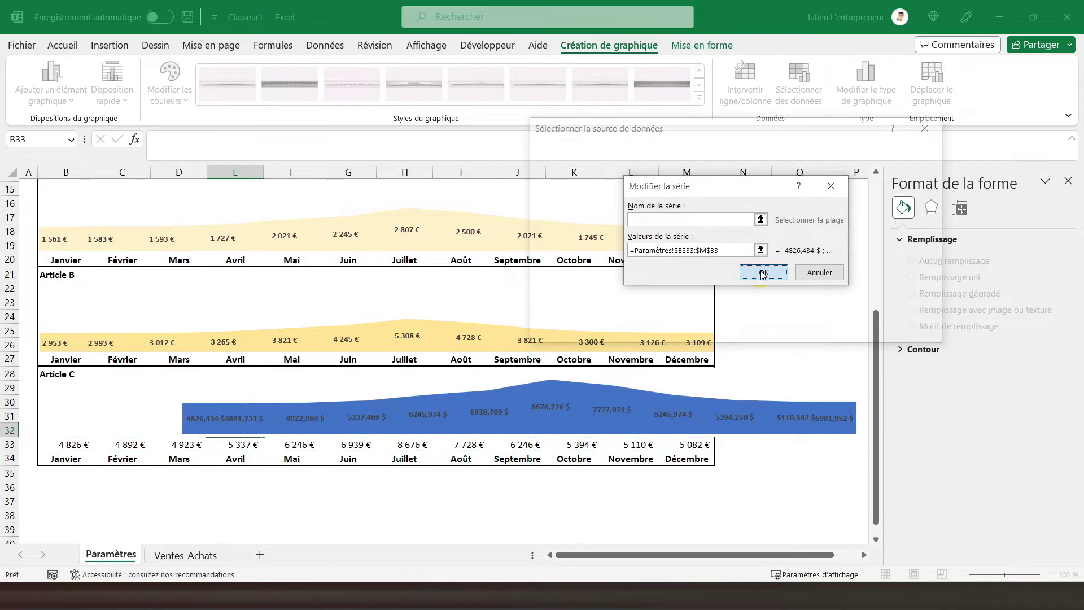
left_click(759, 273)
left_click(858, 330)
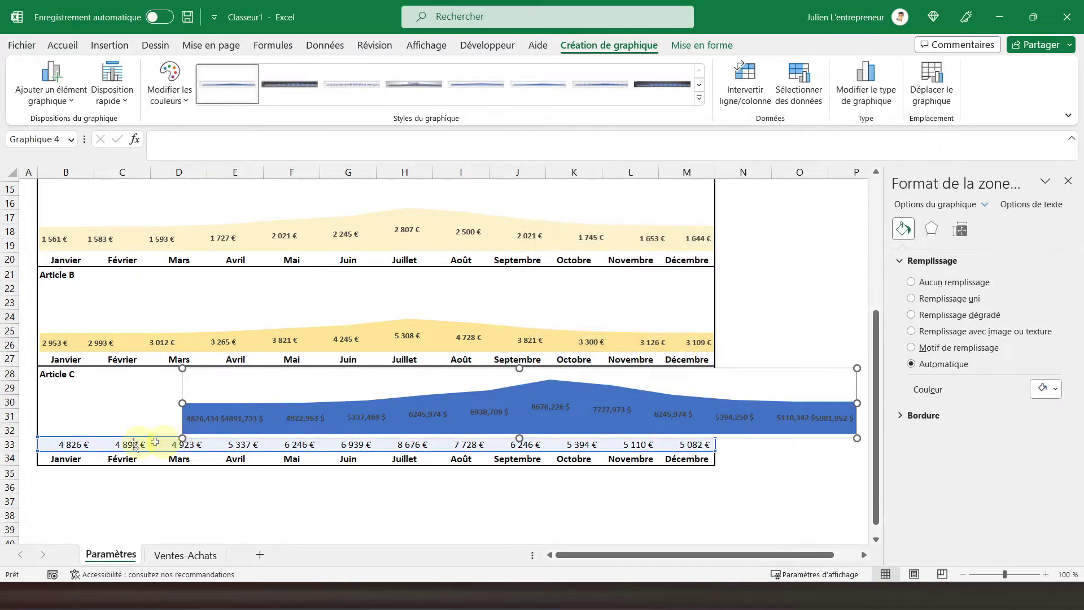
Format cells B33:M33 as Monétaire with 0 decimals and the € symbol
left_click(73, 444)
left_click_drag(73, 444, 697, 442)
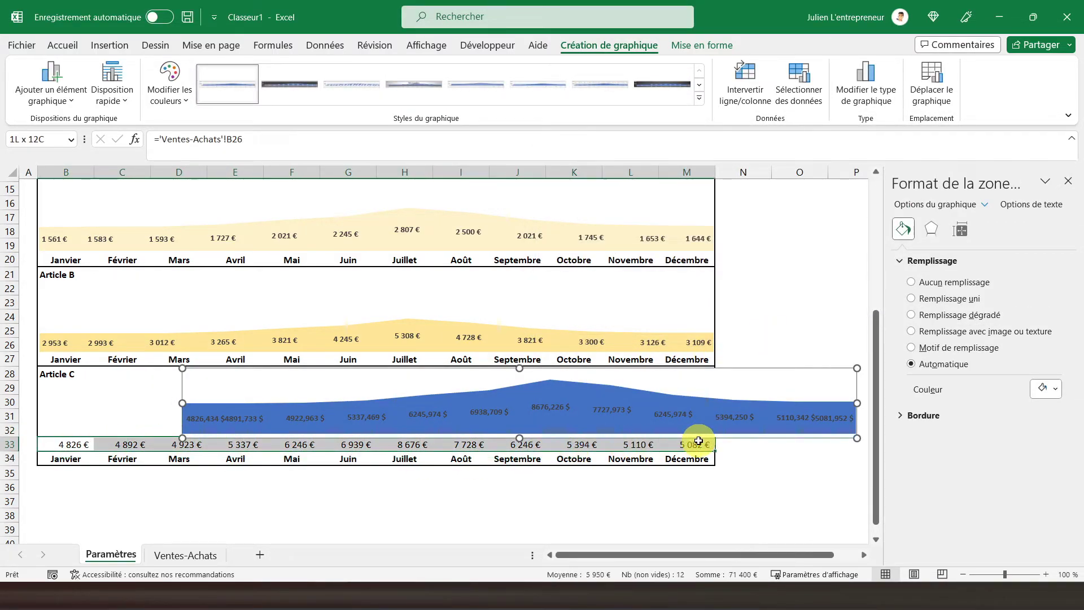
right_click(672, 446)
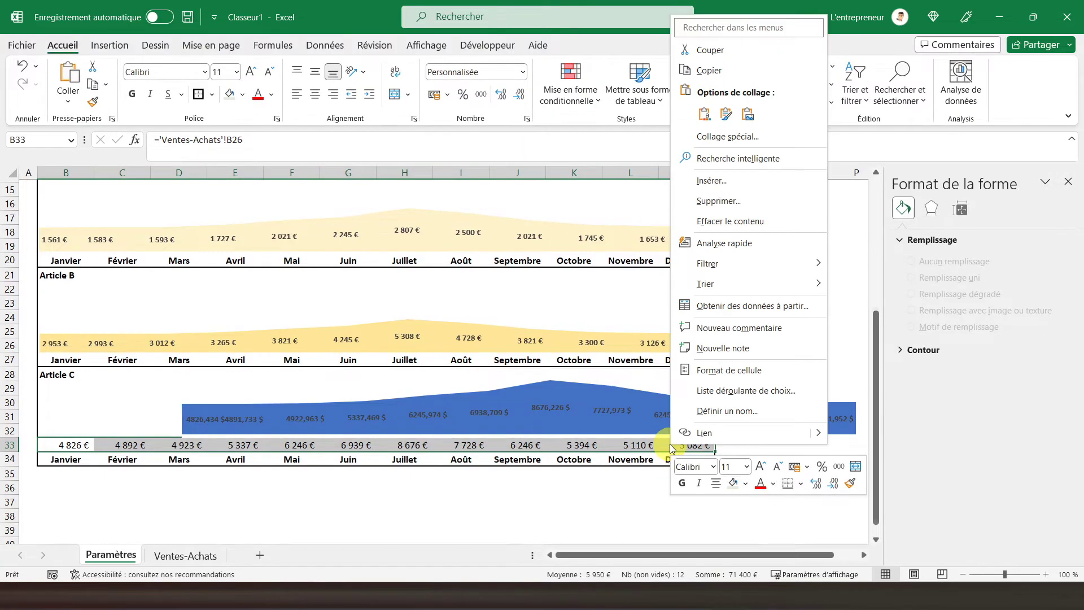
right_click(94, 445)
left_click(148, 371)
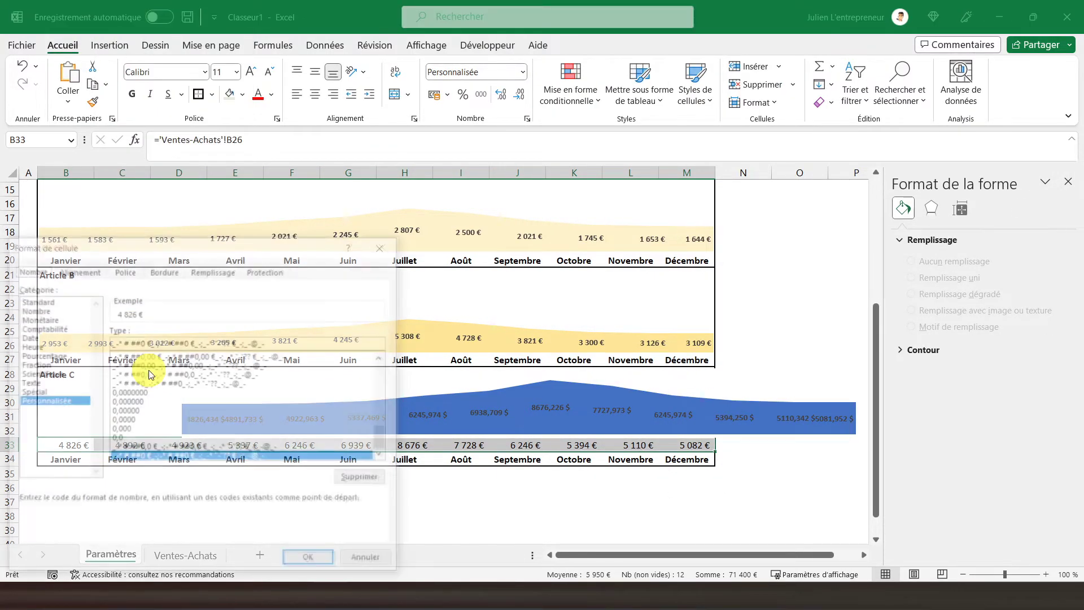
left_click(40, 320)
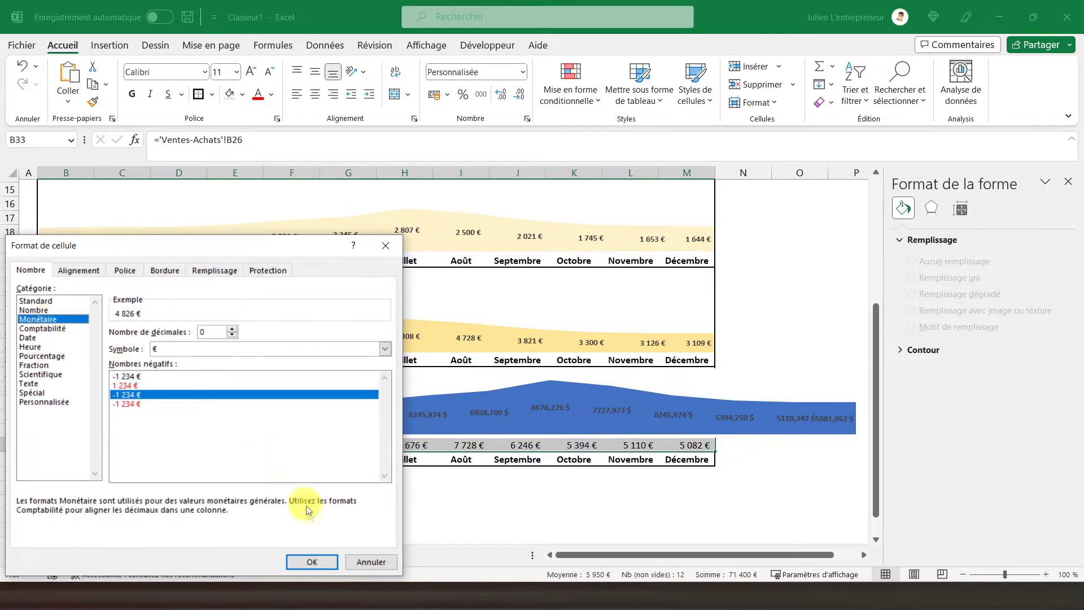
left_click(310, 561)
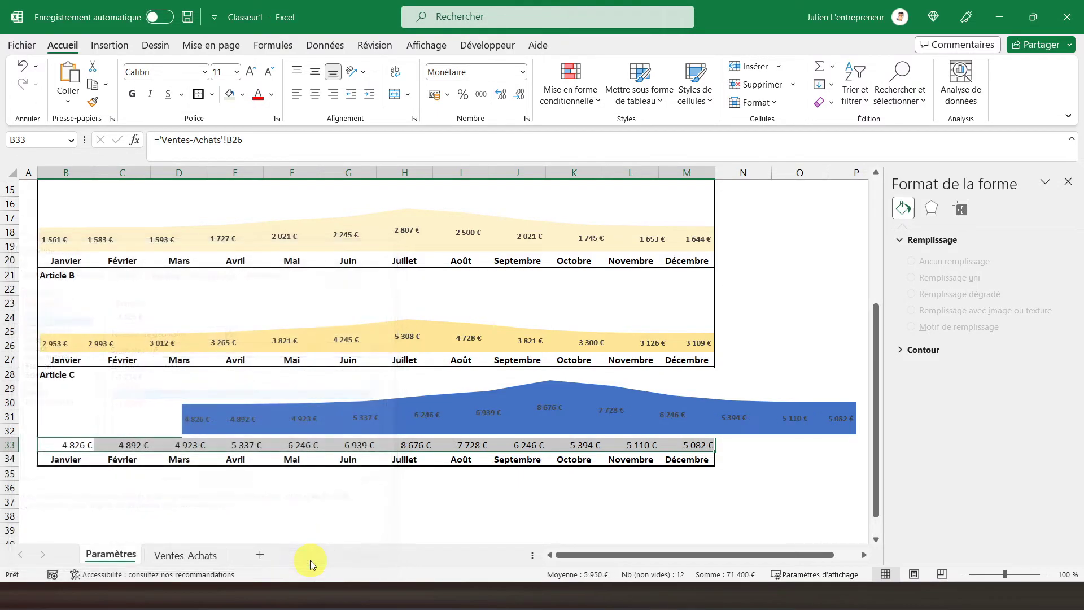
Move the Article C chart into its frame above the month names and fill its area series with a gold one shade darker than Article B's
left_click(537, 389)
left_click_drag(743, 370, 600, 384)
left_click(314, 411)
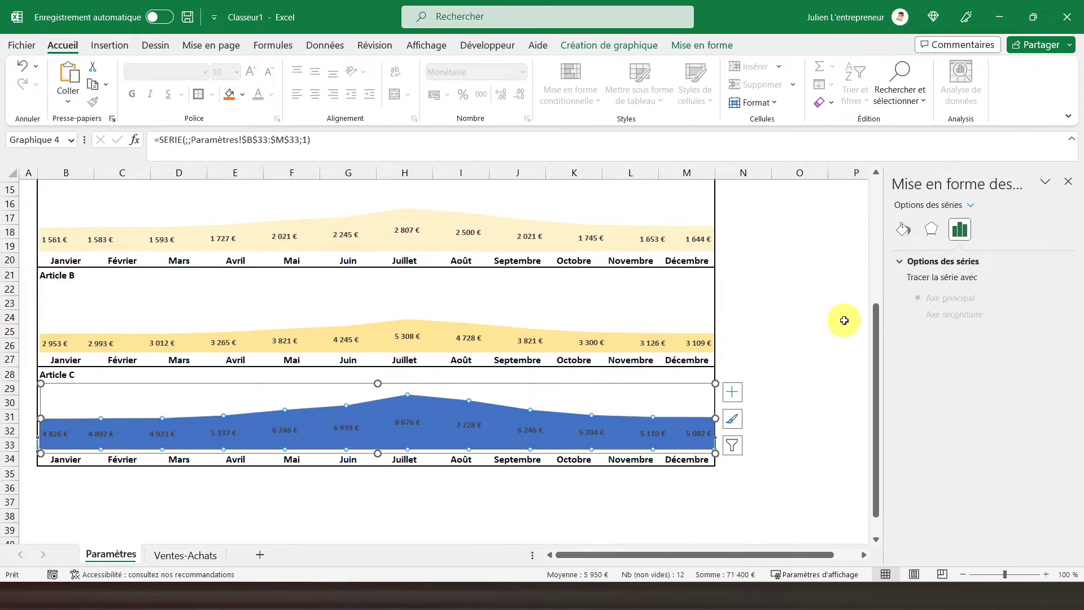
left_click(904, 230)
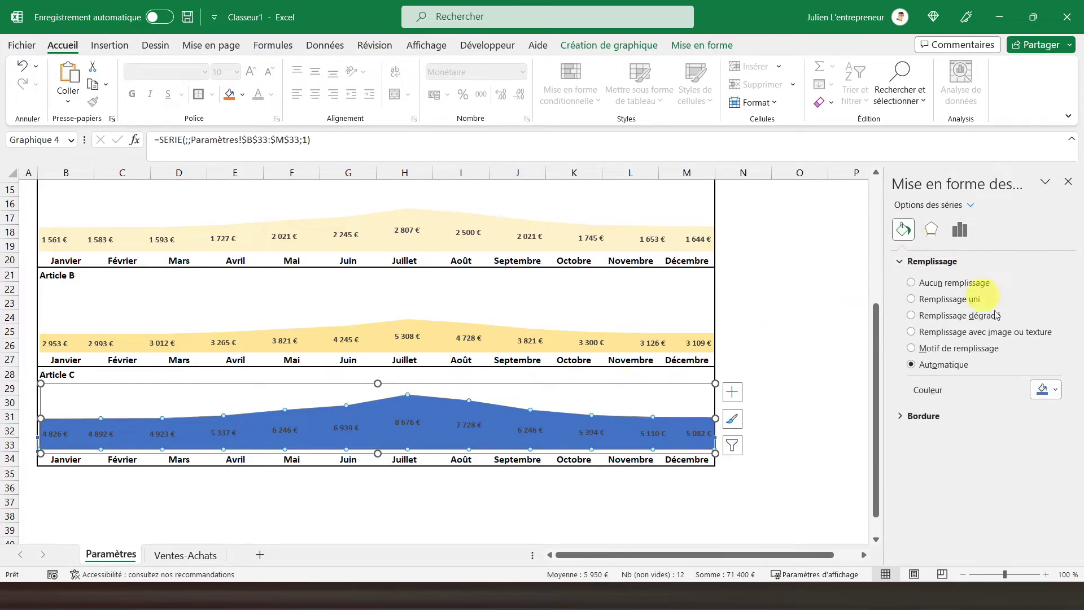
left_click(1051, 392)
left_click(1053, 463)
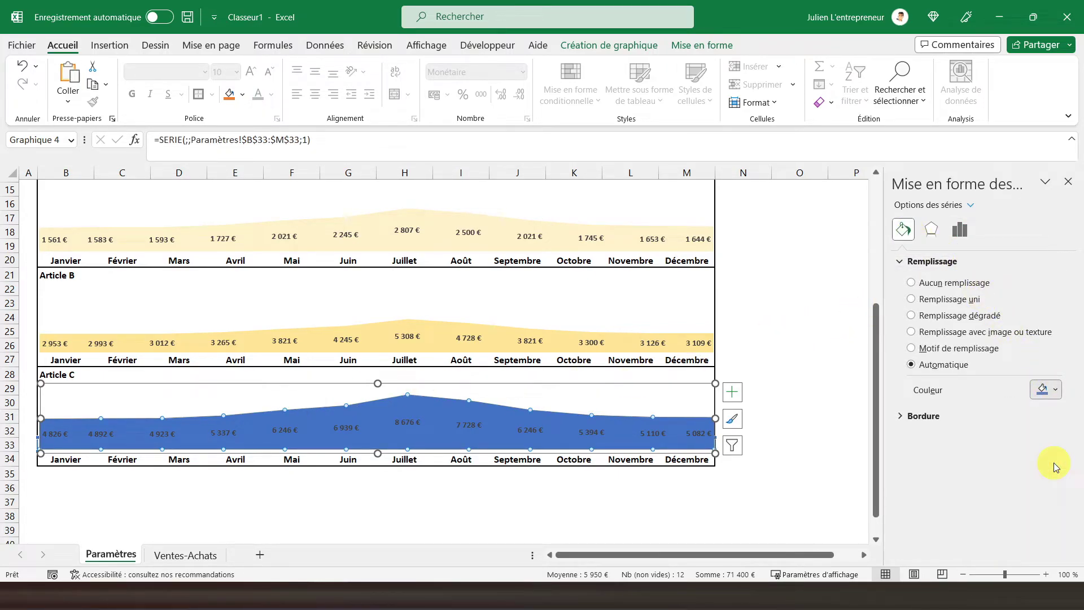
left_click(764, 342)
Fill the area series of the Ventes chart with the standard light green
scroll(773, 383, "up", 5)
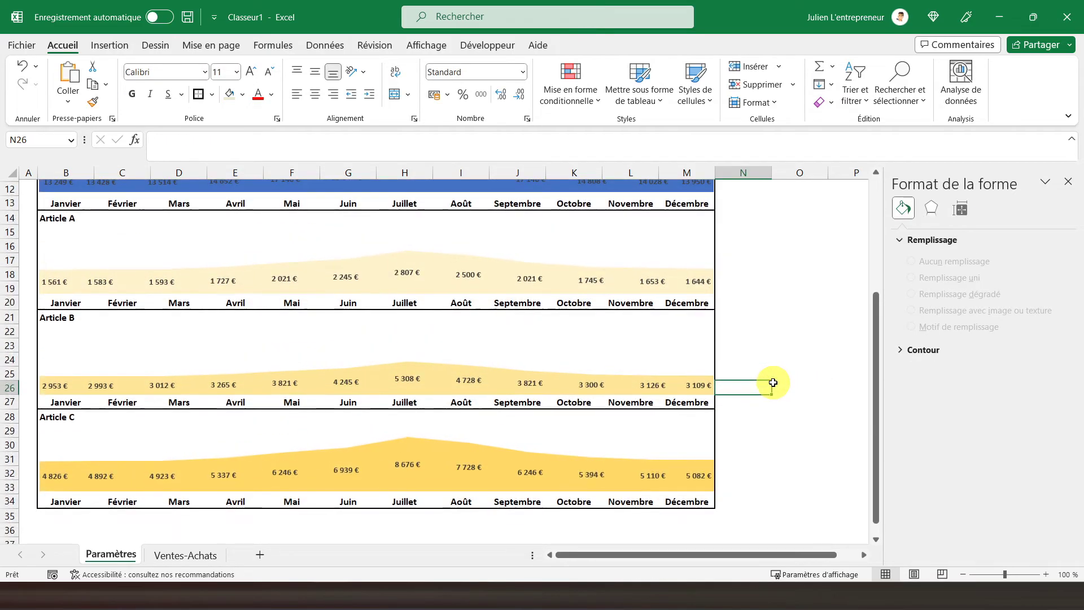
scroll(333, 373, "down", 2)
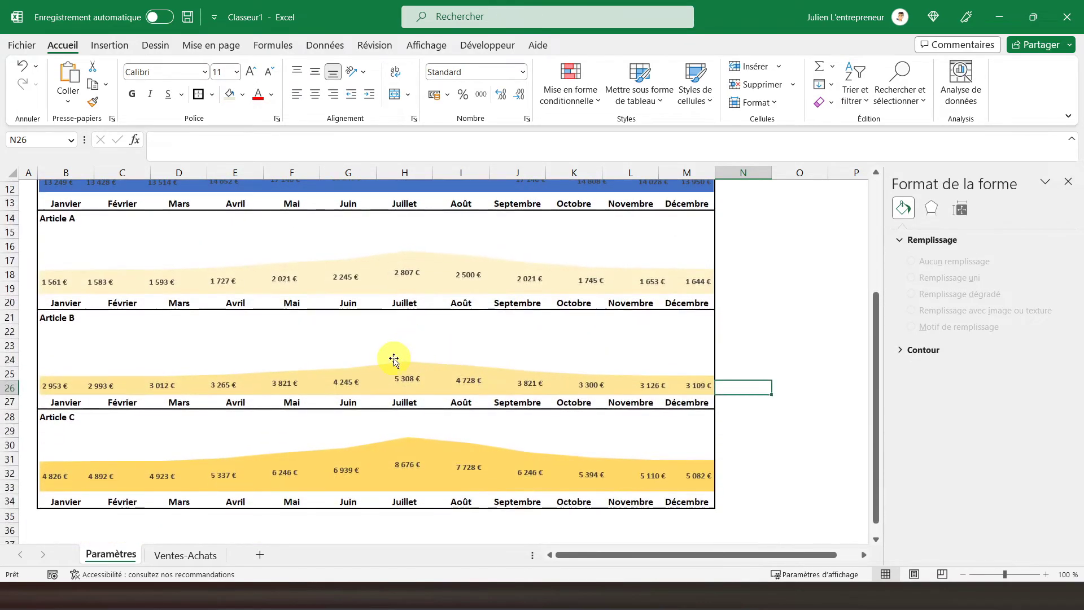
scroll(395, 358, "up", 4)
scroll(314, 344, "down", 3)
scroll(346, 395, "up", 1)
scroll(346, 394, "up", 2)
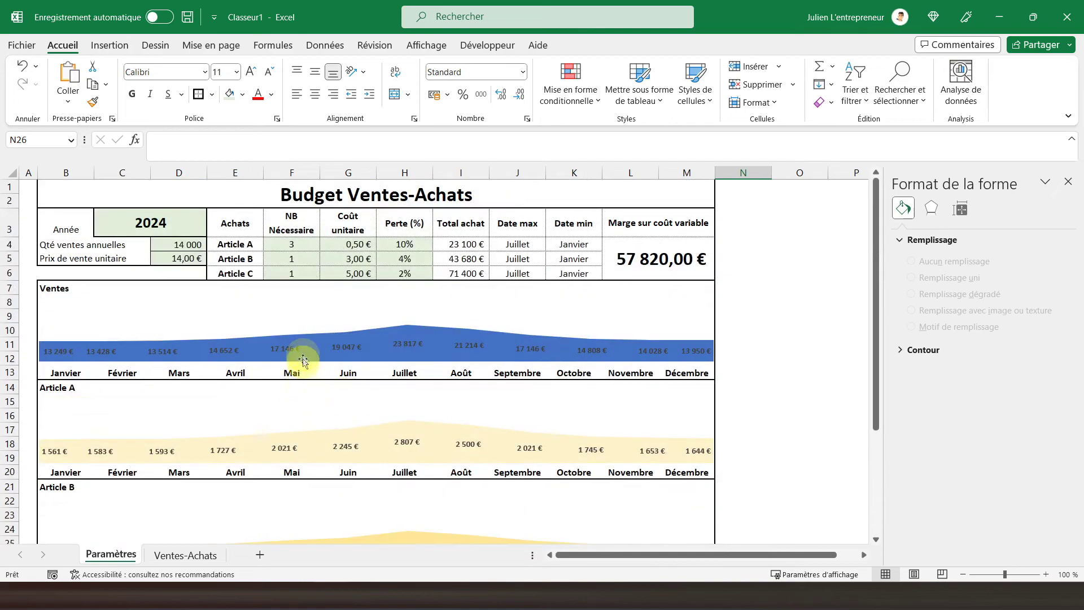
left_click(338, 342)
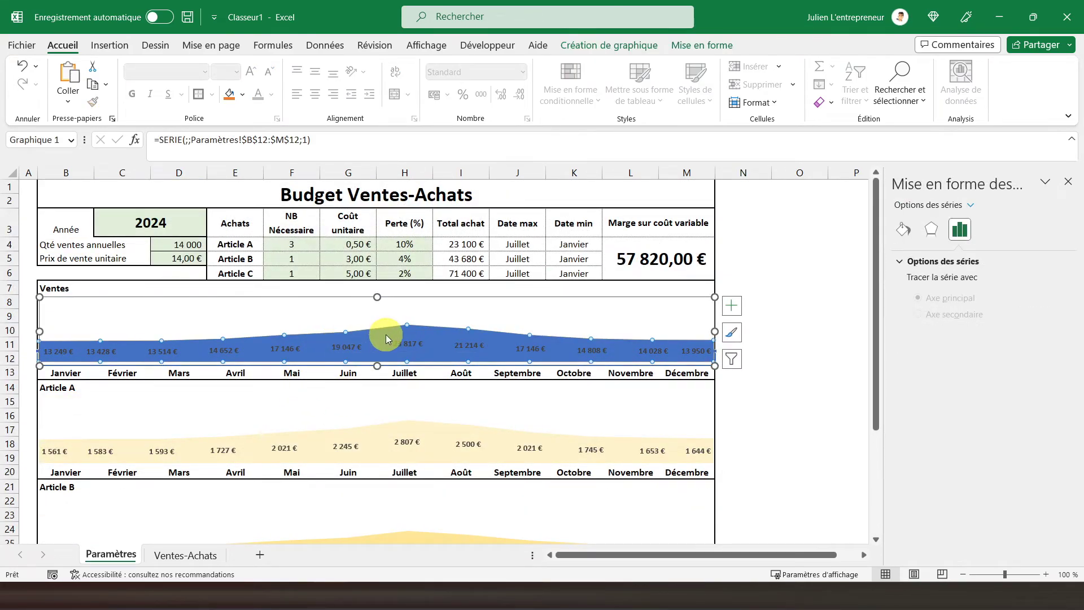
left_click(904, 229)
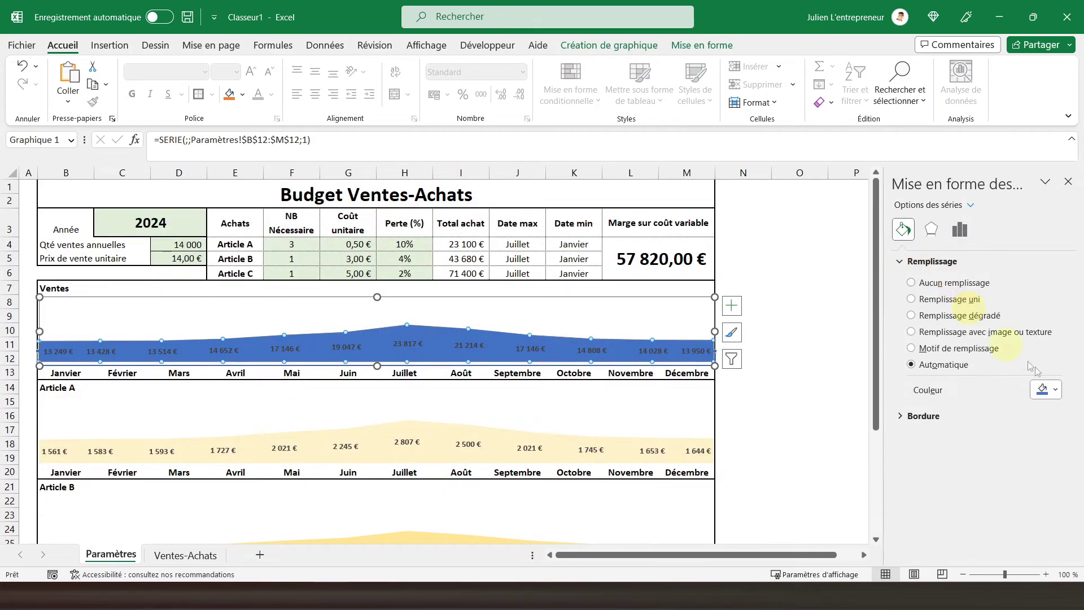
left_click(1055, 392)
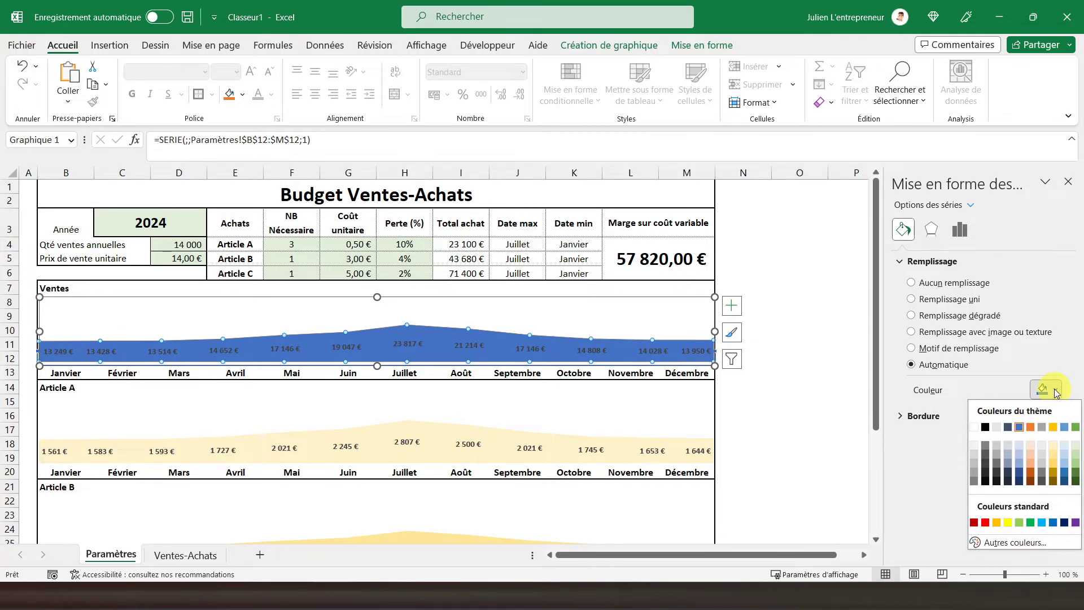
left_click(1019, 522)
left_click(798, 302)
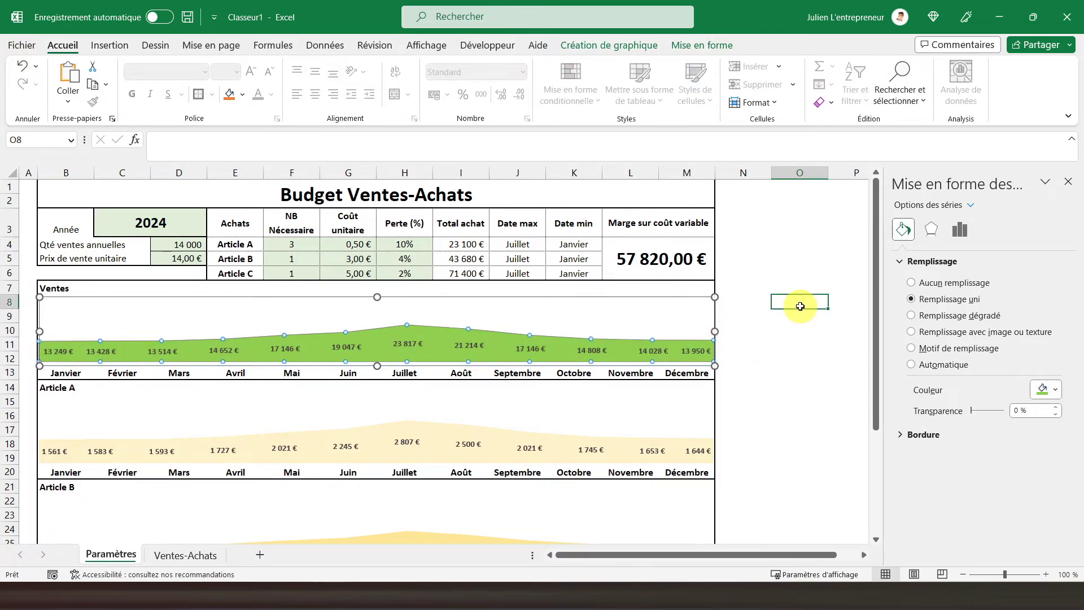
Switch to the Ventes-Achats sheet, select cell A1 and close the formatting pane
scroll(277, 270, "down", 5)
scroll(280, 269, "up", 5)
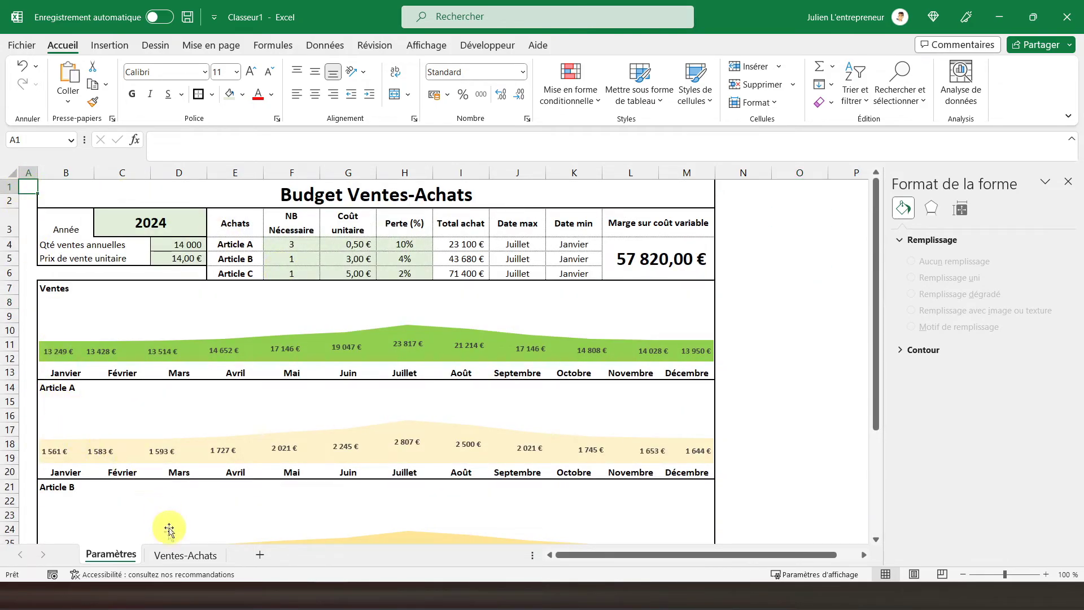
left_click(178, 556)
scroll(288, 264, "up", 2)
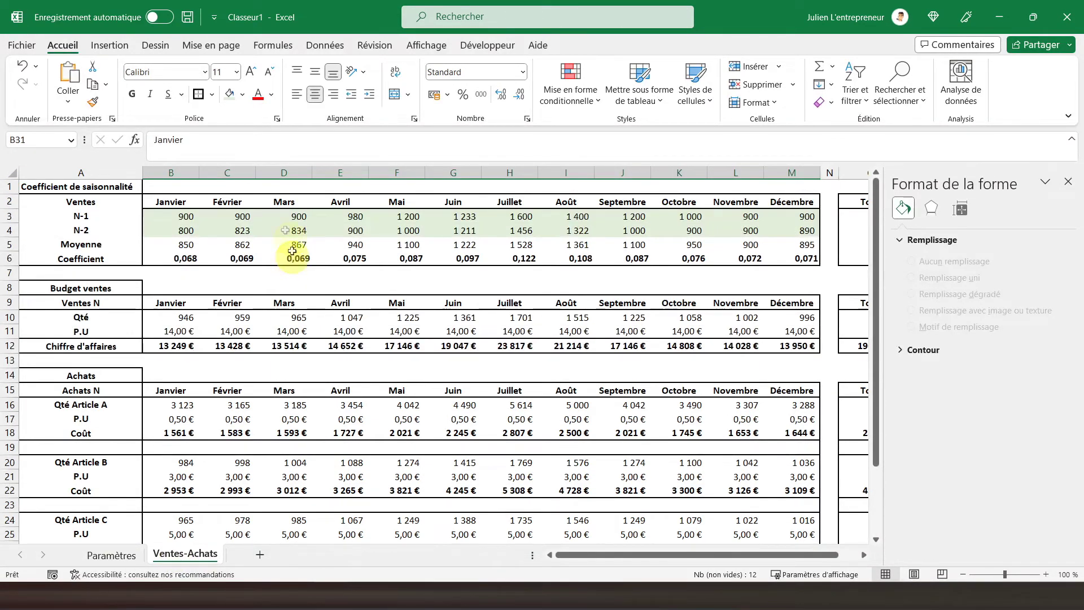
left_click(37, 185)
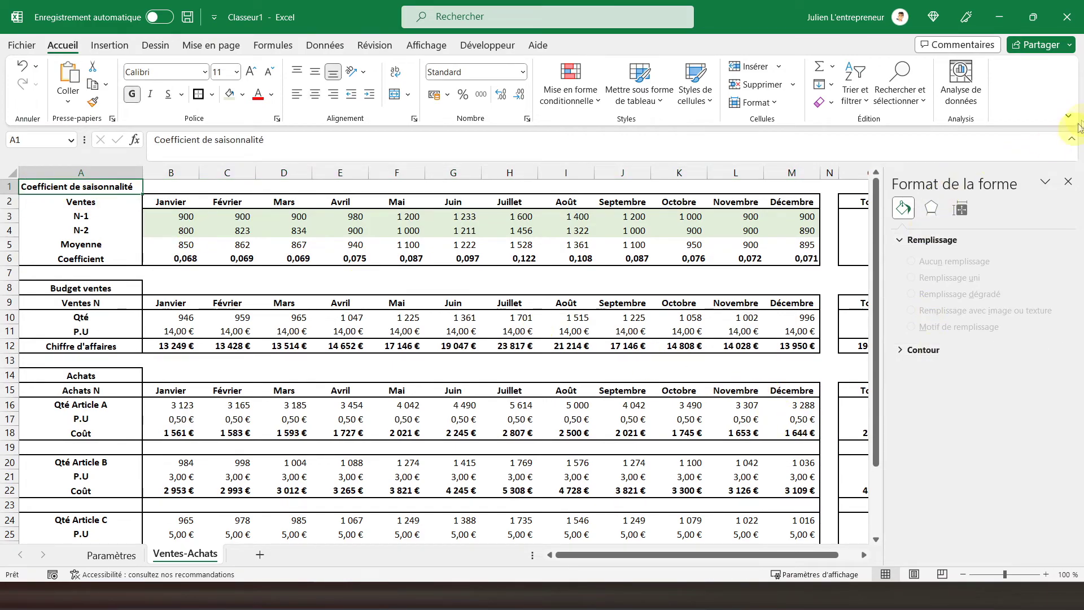
left_click(1069, 182)
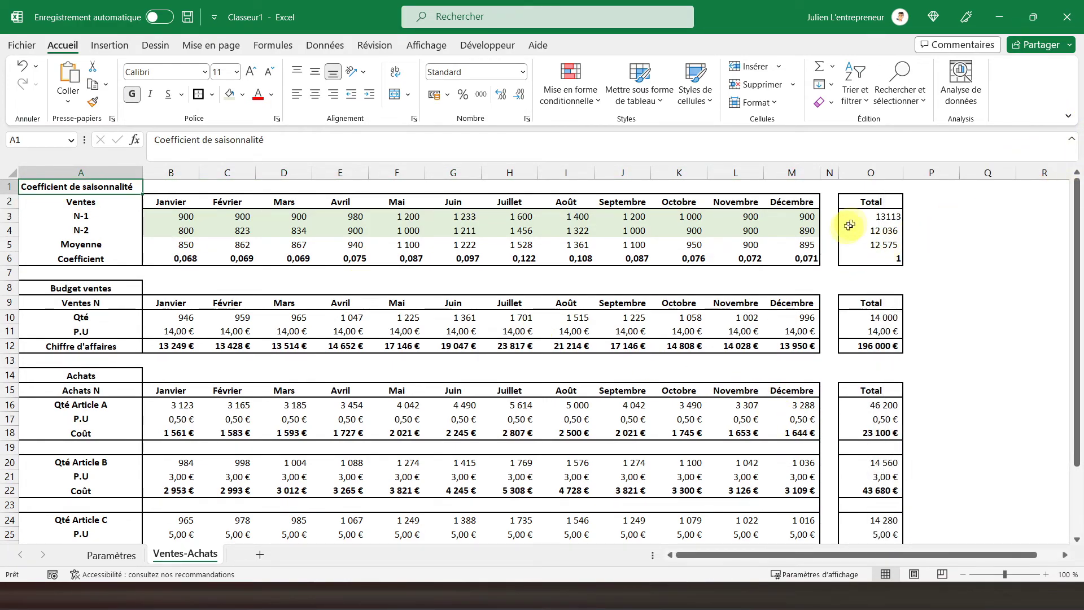
Hide the helper month names in B31:M31 of Ventes-Achats with a white font colour and reselect cell A1
scroll(847, 223, "down", 5)
scroll(353, 276, "up", 2)
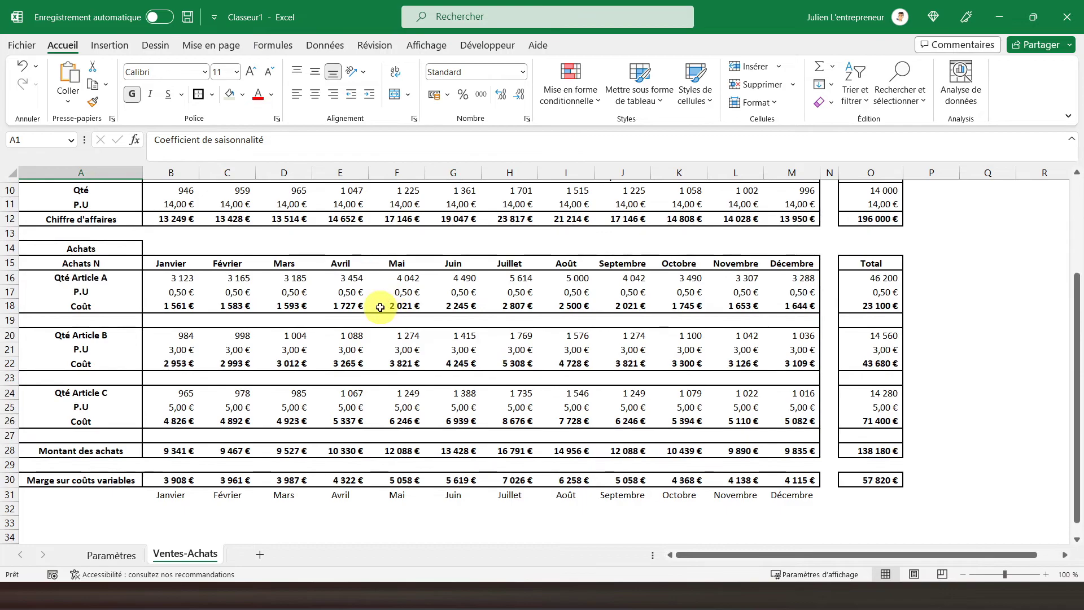
scroll(319, 295, "down", 3)
left_click_drag(169, 371, 794, 369)
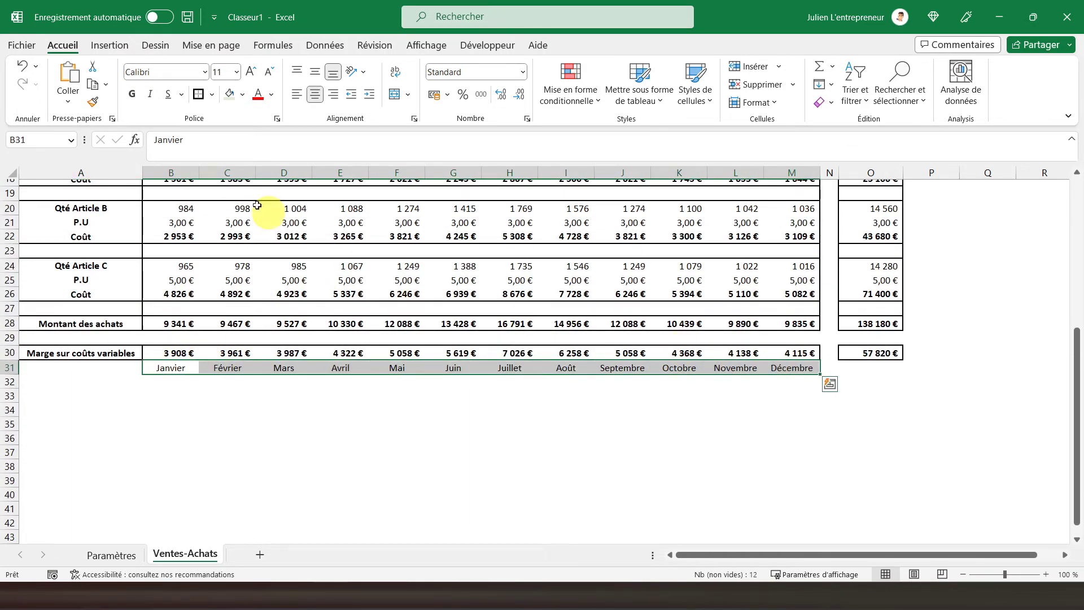
left_click(273, 94)
left_click(270, 151)
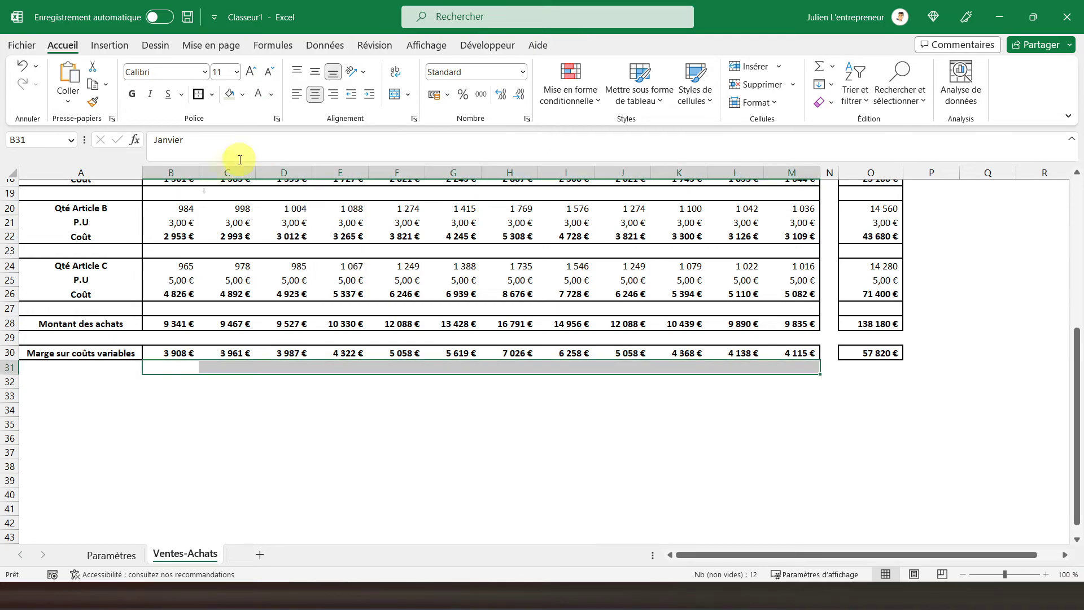
left_click(83, 309)
scroll(68, 353, "up", 6)
left_click(71, 186)
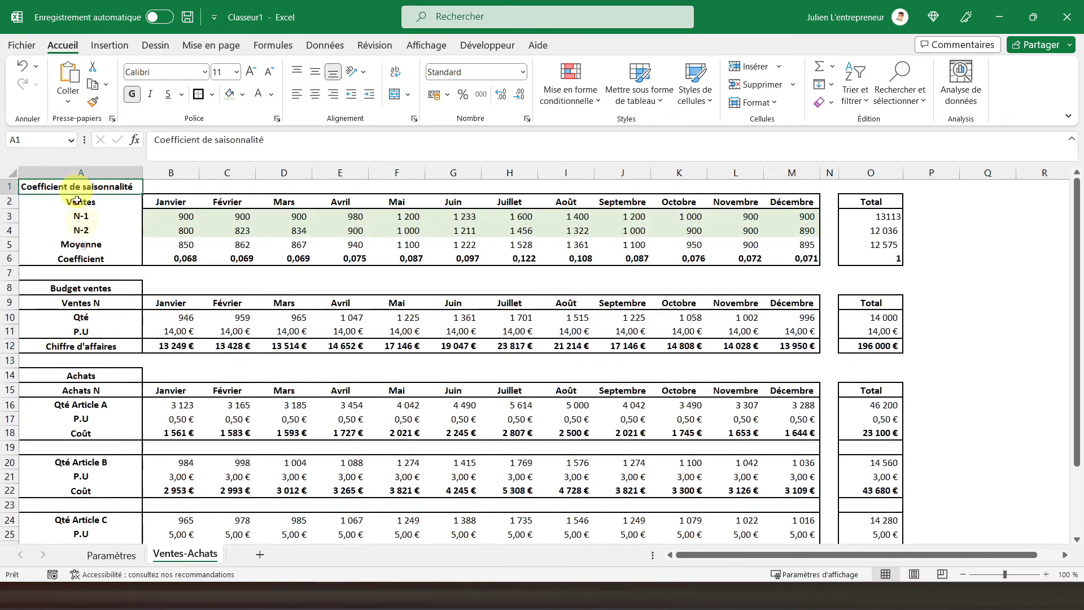
Return to the Paramètres sheet and look over the Ventes and Article A, B and C charts
left_click(111, 556)
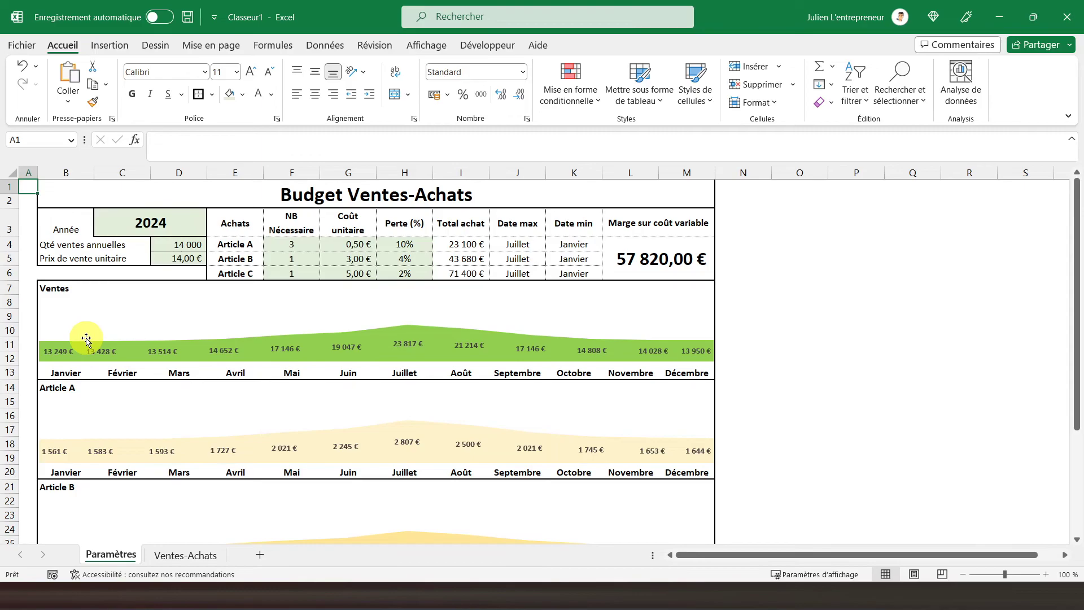
scroll(86, 338, "down", 4)
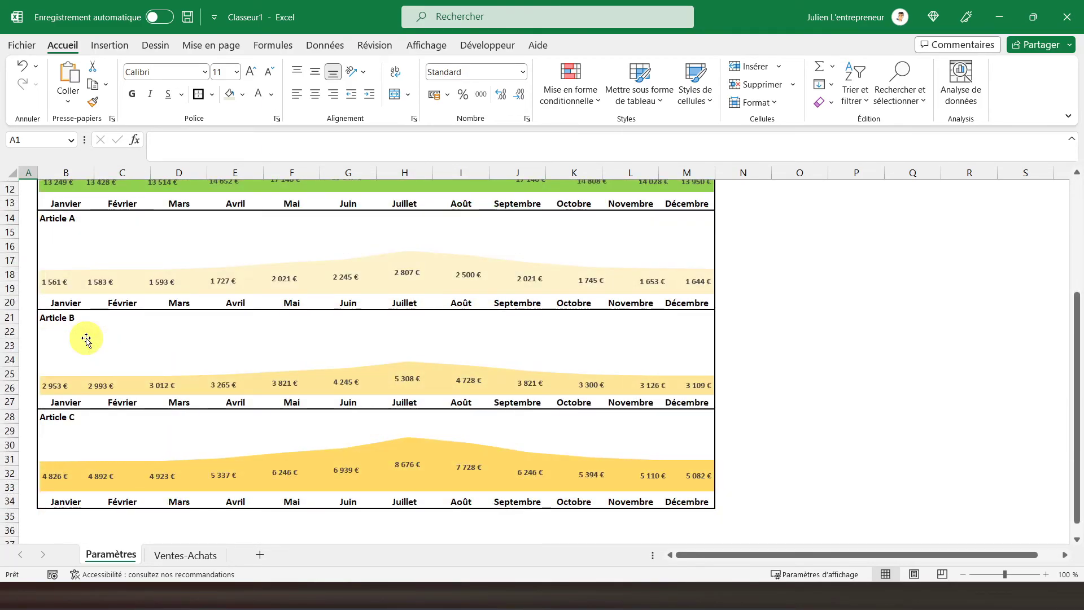
scroll(86, 339, "up", 4)
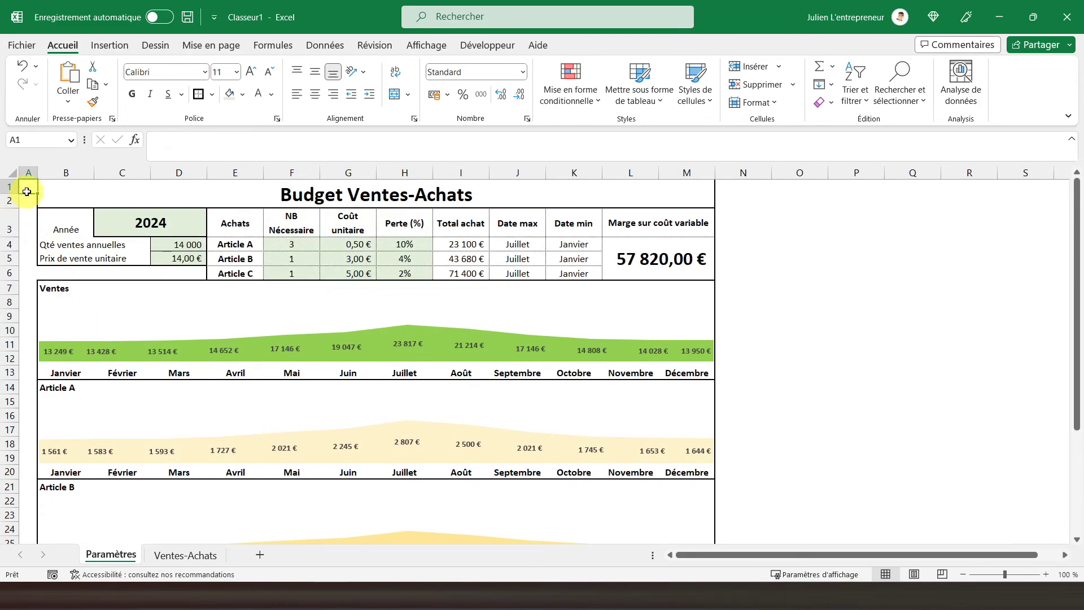